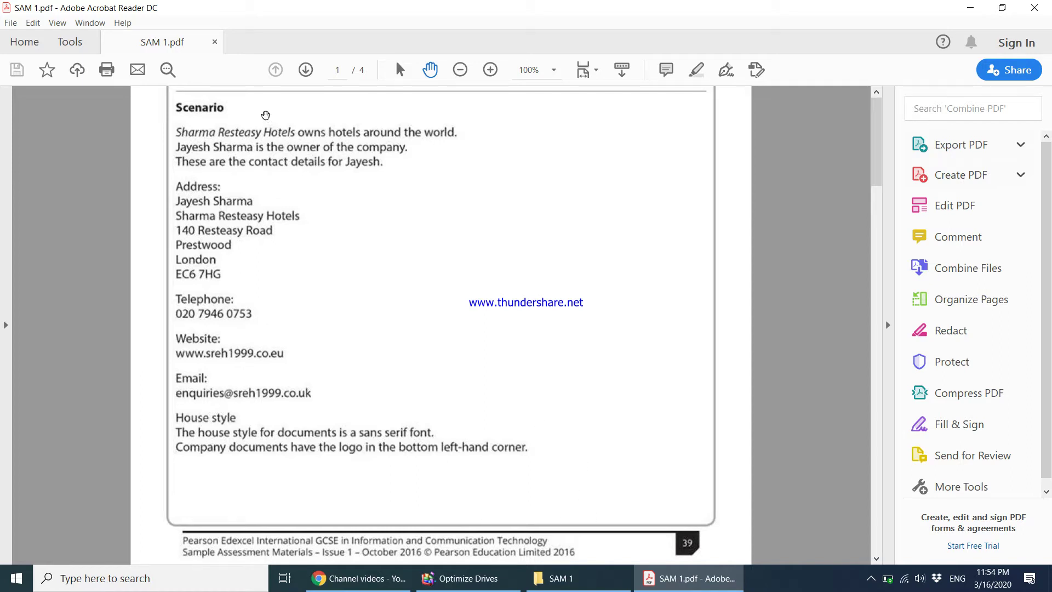
- Read the Task A1 instructions on page 2 of the exam PDF and open the HOTEL workbook from the SAM 1 folder
click(305, 69)
scroll(405, 219, down, 2)
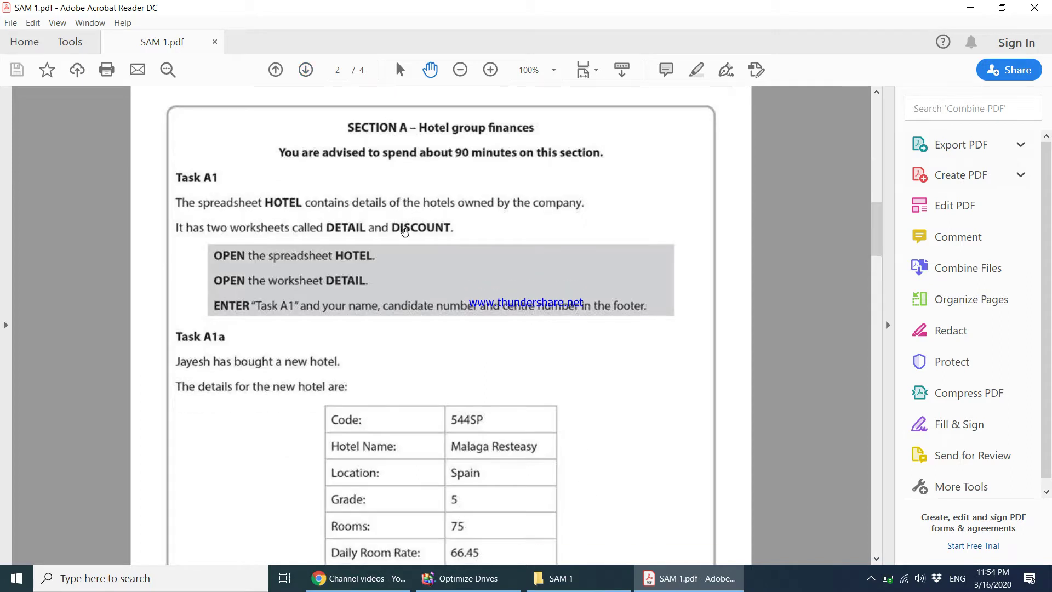
scroll(405, 235, down, 1)
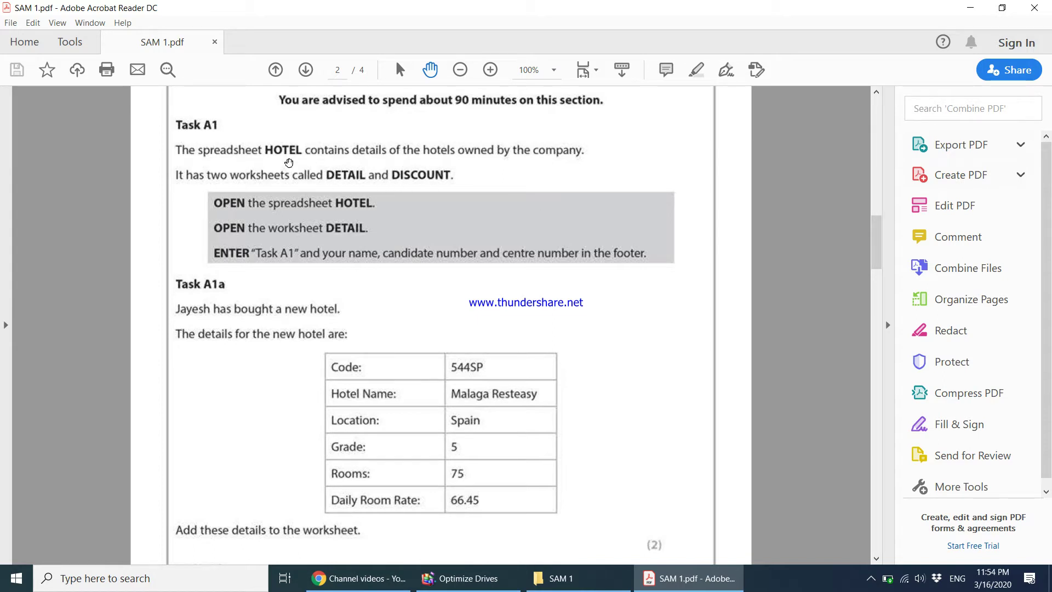
click(554, 578)
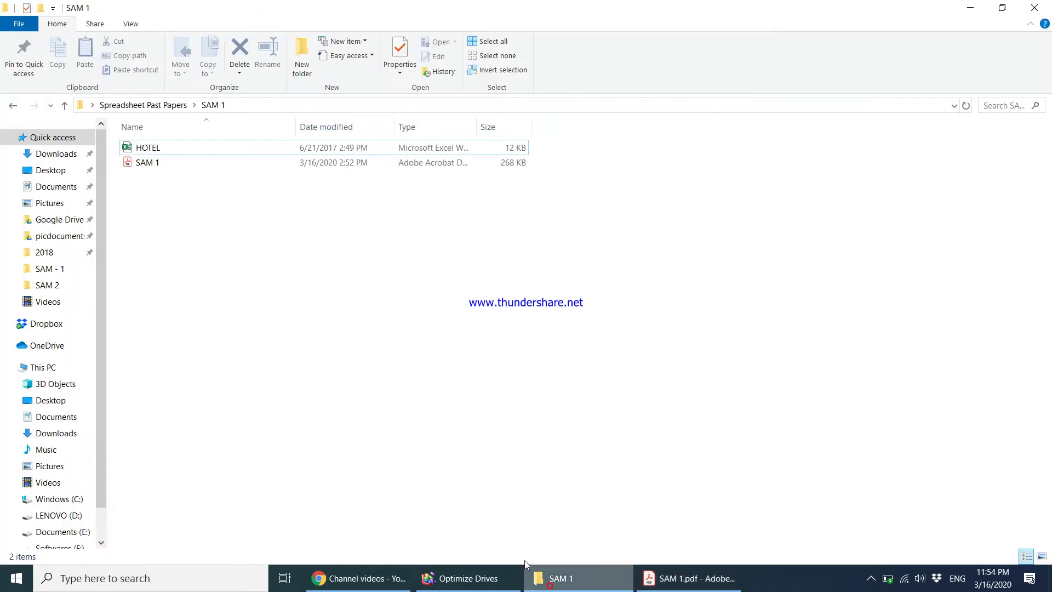
click(170, 148)
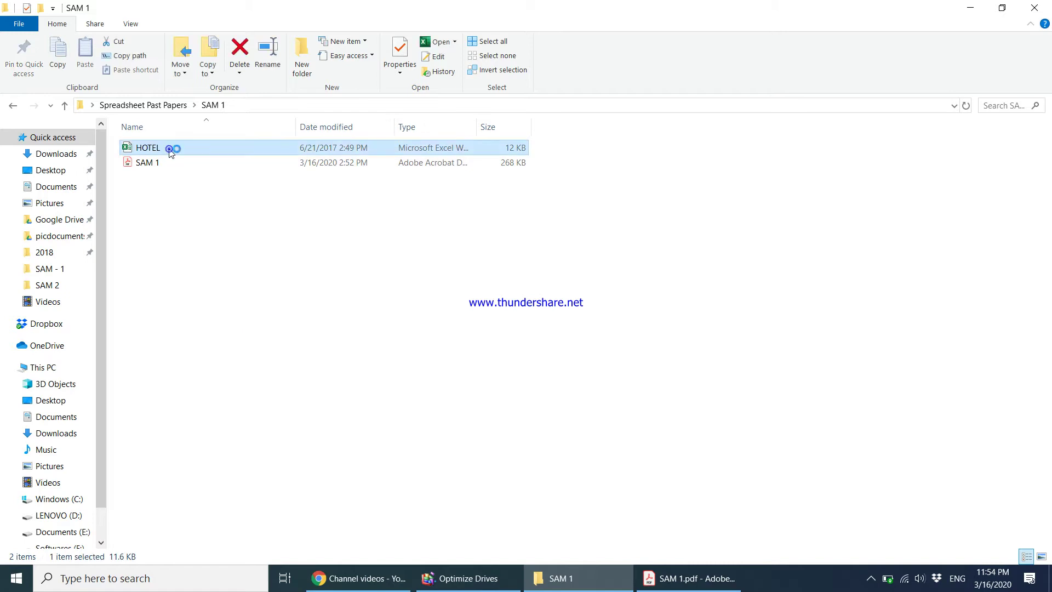
- Add a centre footer to the DETAIL worksheet with "Task A1" followed by the candidate's name, candidate number and centre number
key(alt+Tab)
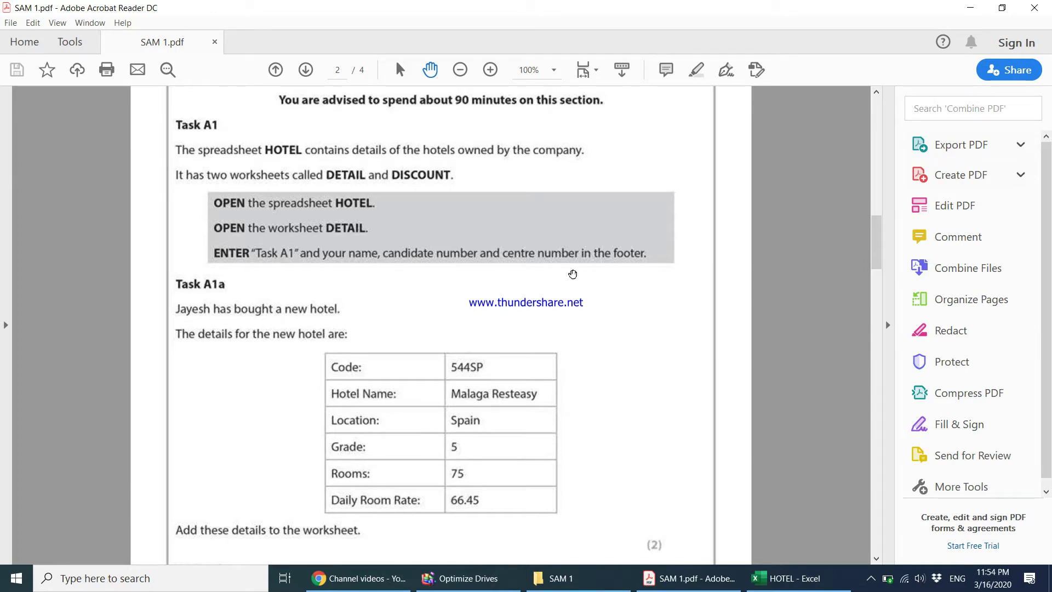
click(790, 578)
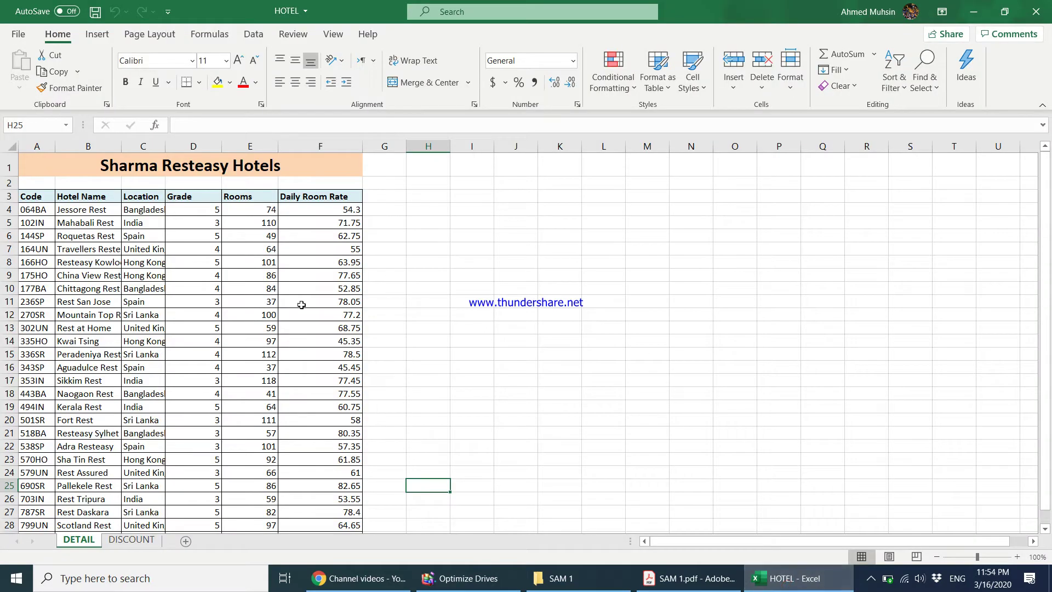
click(207, 267)
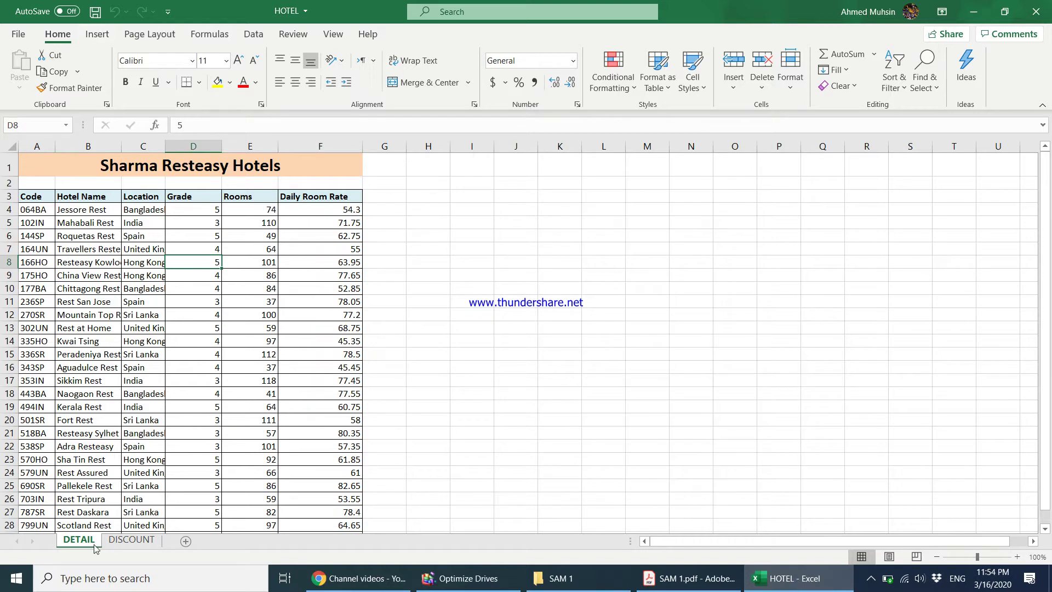
click(158, 364)
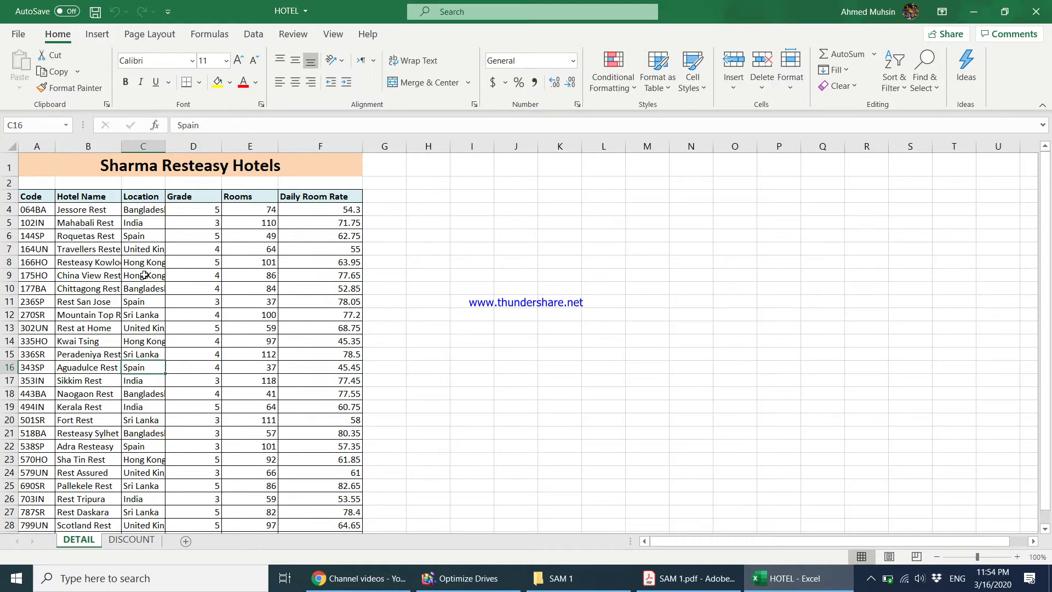
click(98, 36)
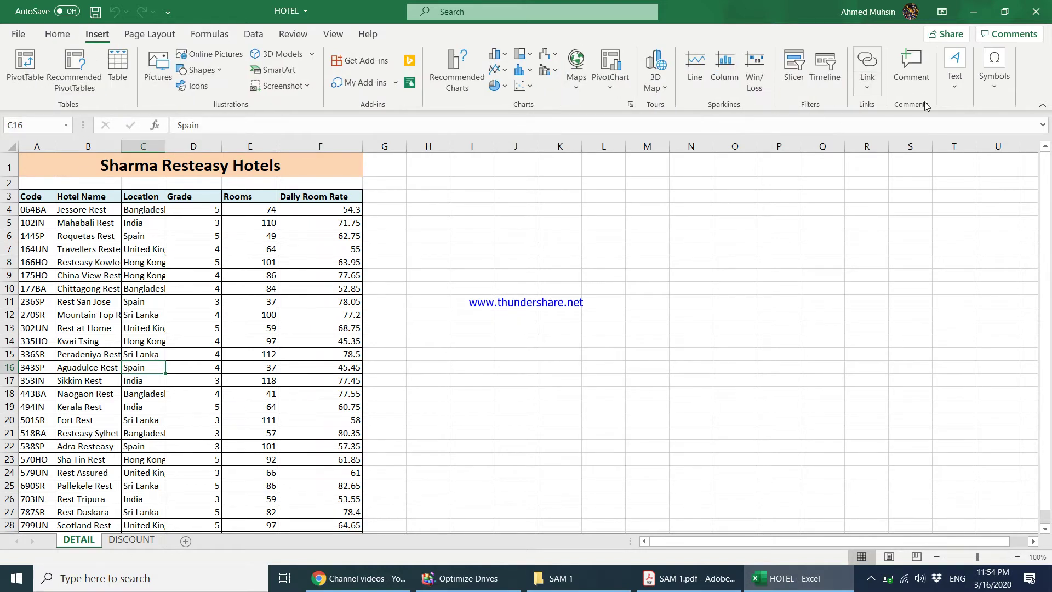
click(951, 87)
click(927, 134)
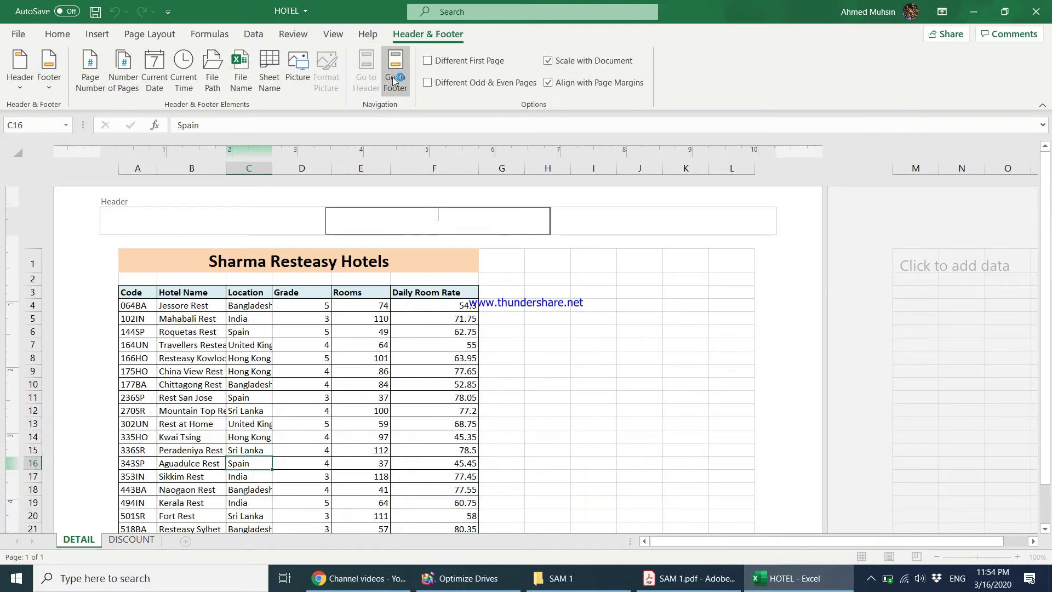
click(394, 81)
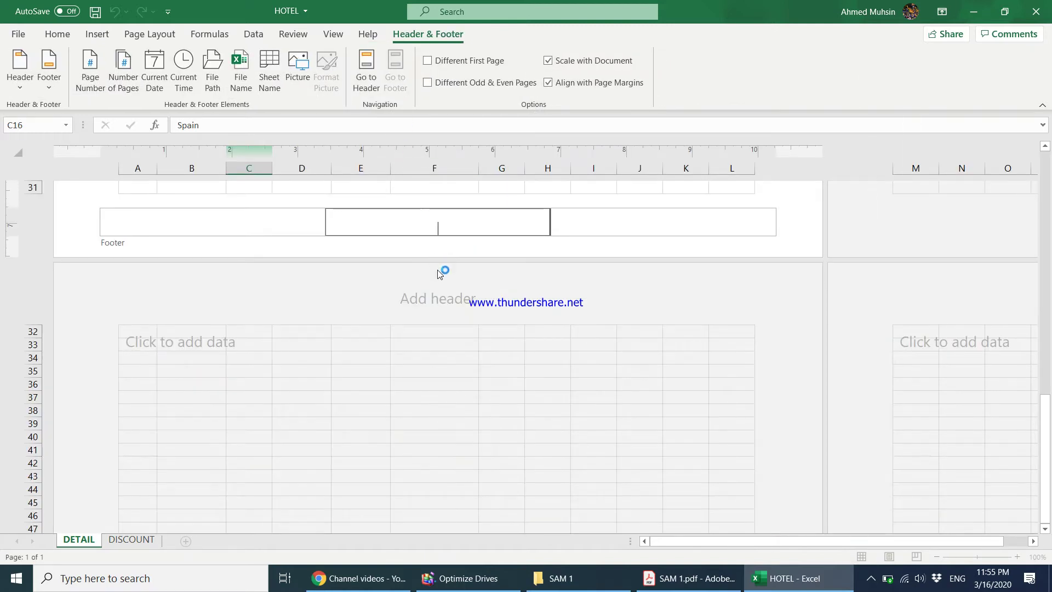
click(689, 583)
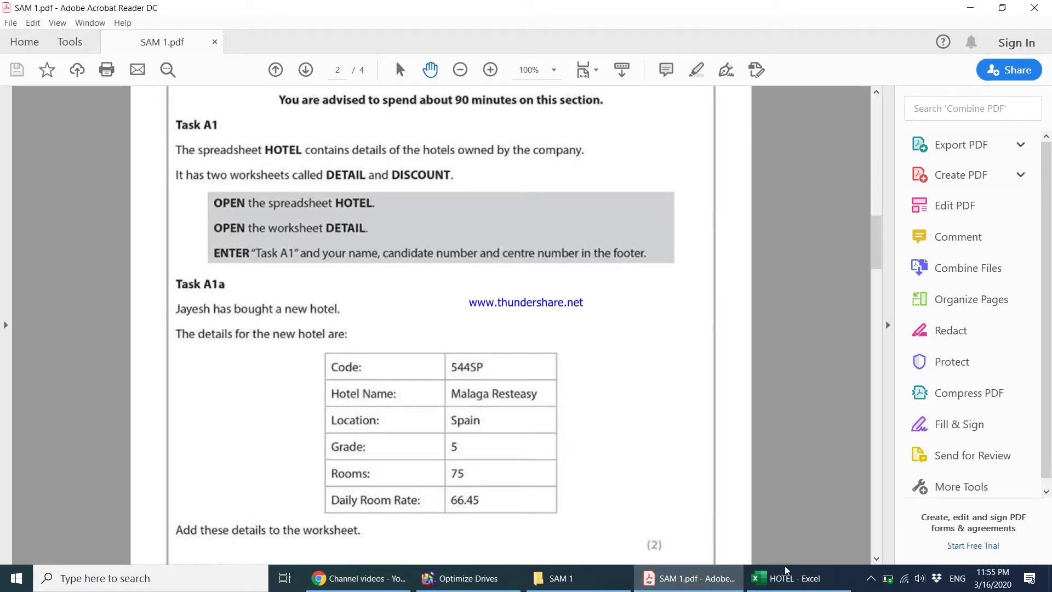
click(793, 585)
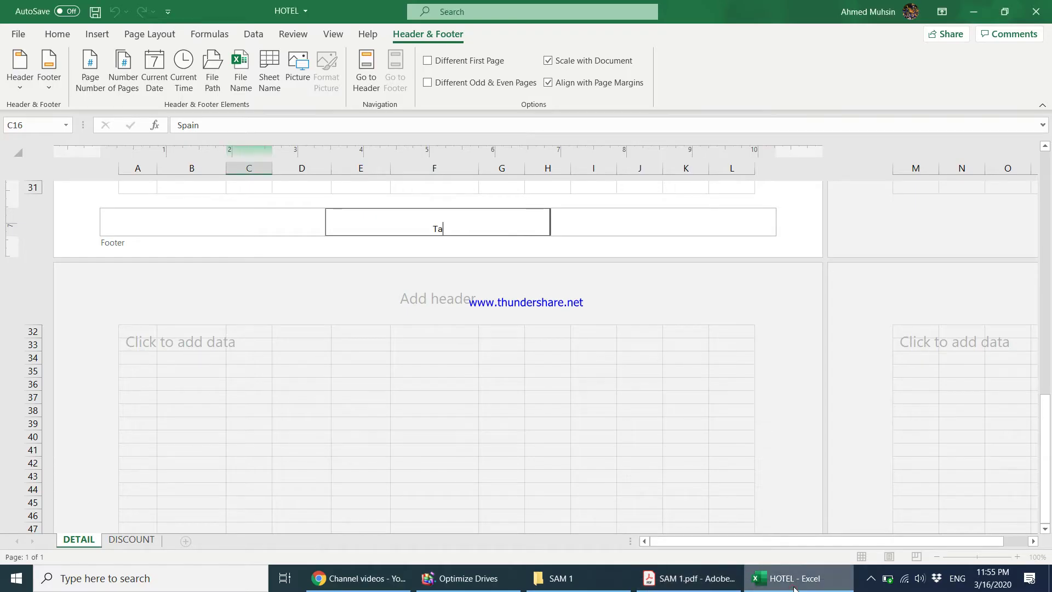
text(A1 Ahmed 1234 1234)
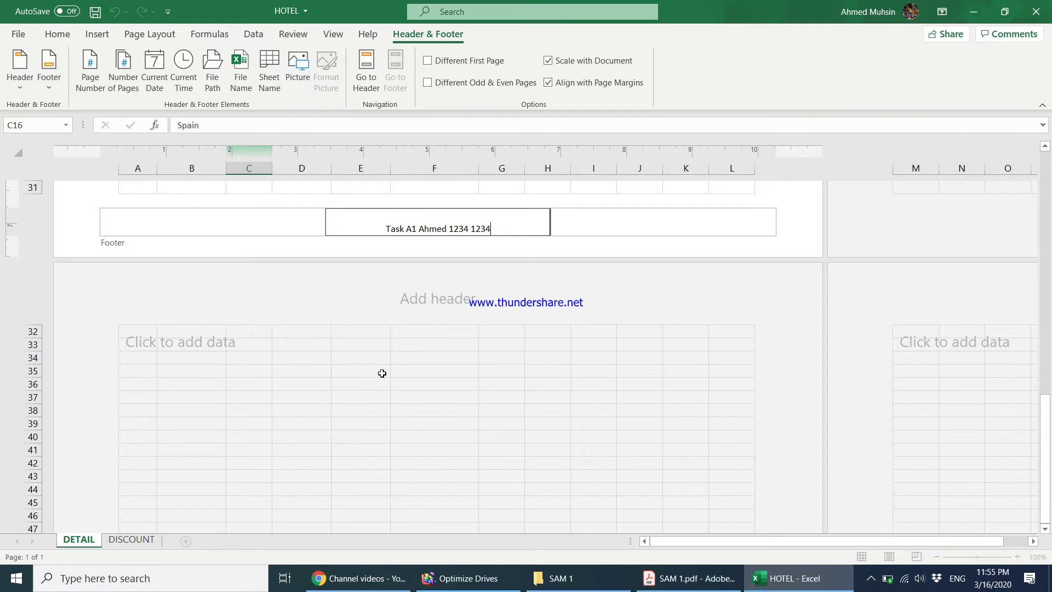
- Leave the footer and return the DETAIL worksheet to Normal view at the start of the hotel table
click(298, 402)
click(333, 35)
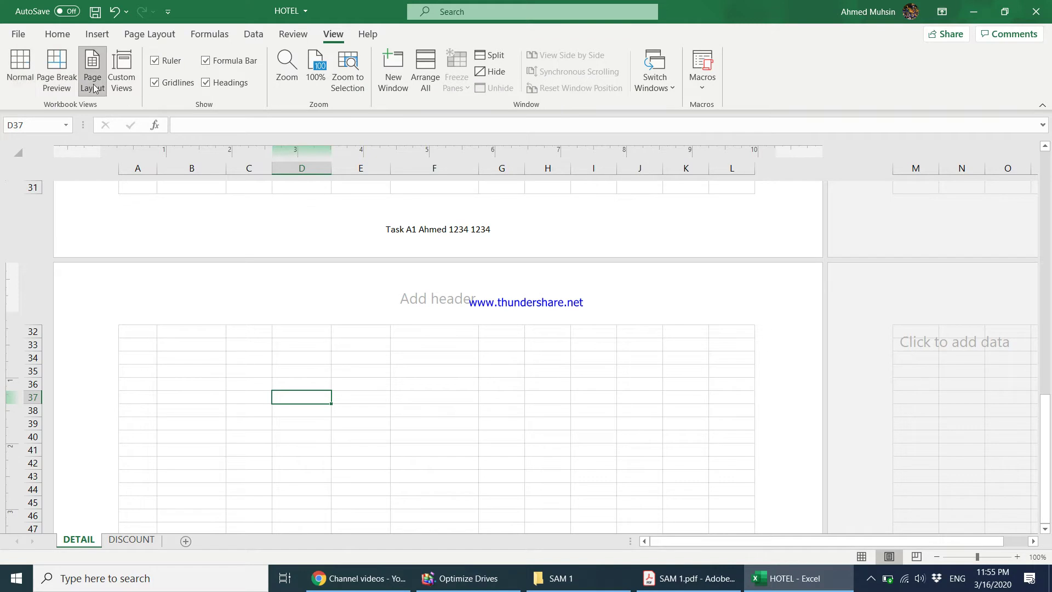
click(21, 83)
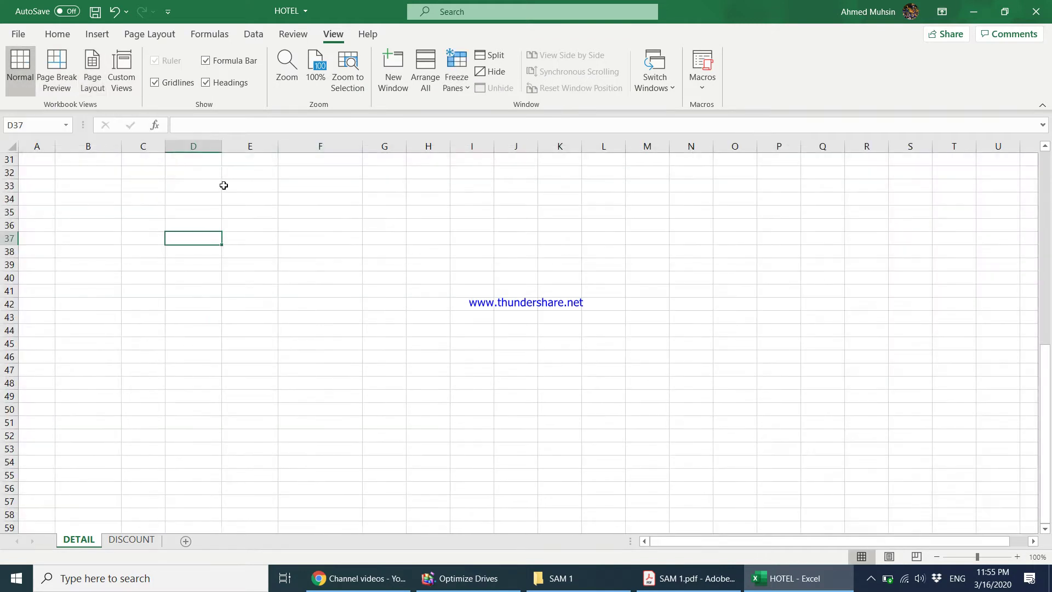
scroll(305, 269, up, 10)
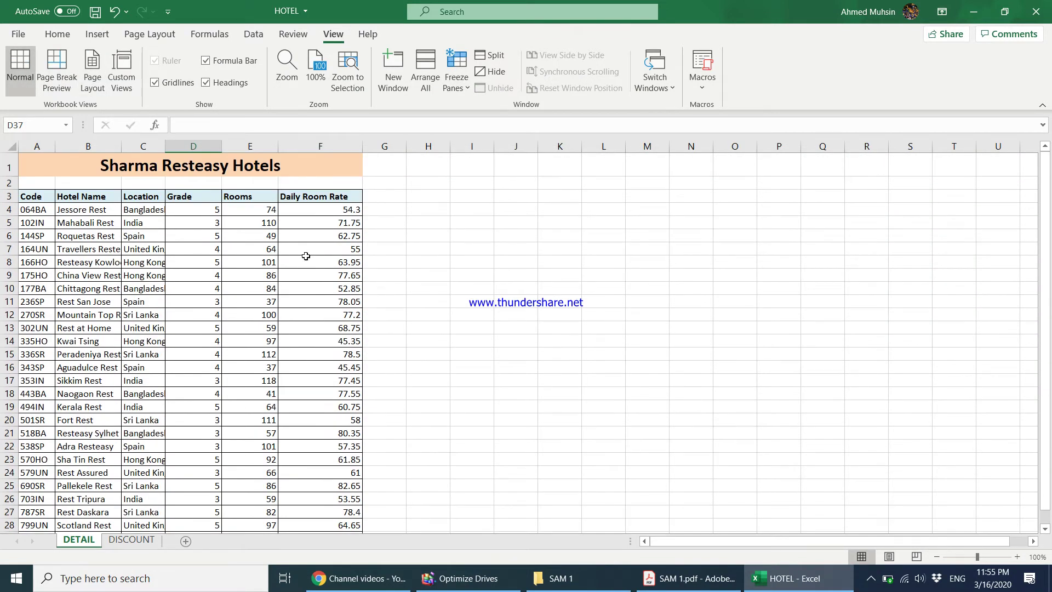
click(307, 260)
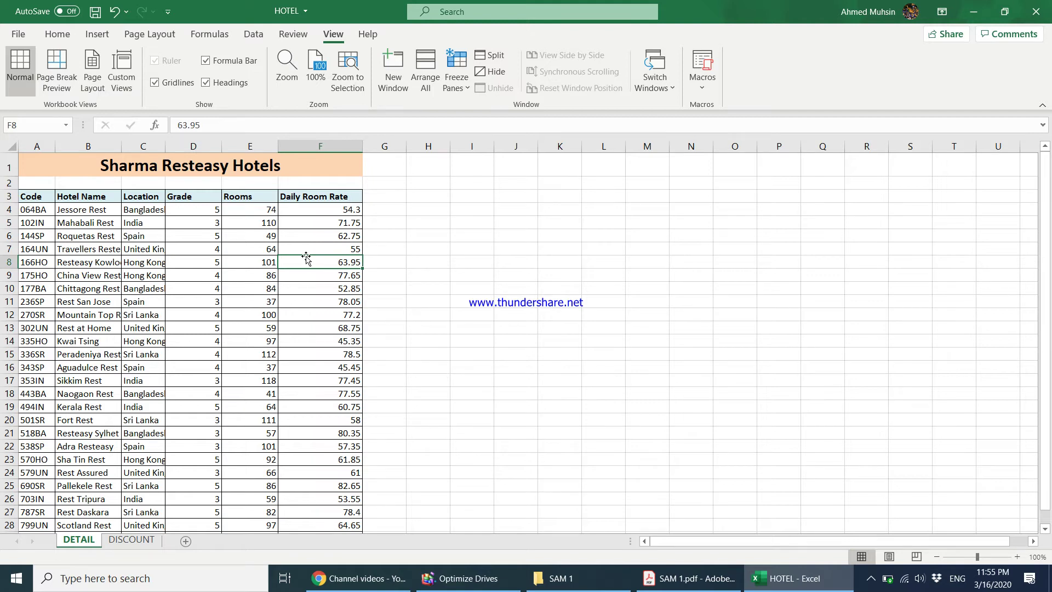
- Switch to the exam PDF, collapse its tools pane, and arrange it side by side with the HOTEL workbook with Task A1a showing
click(647, 586)
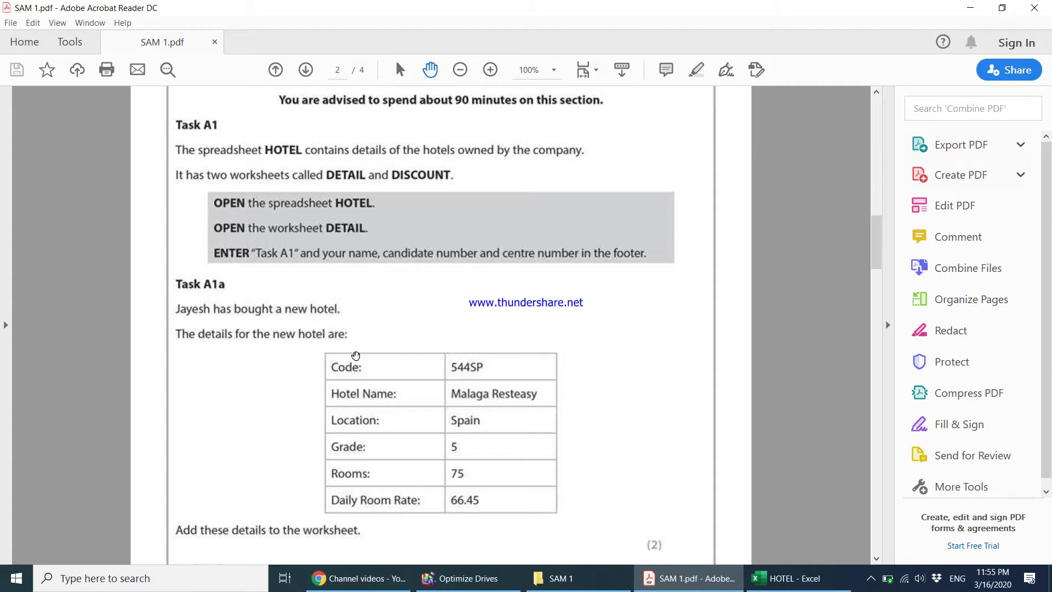
scroll(398, 421, down, 1)
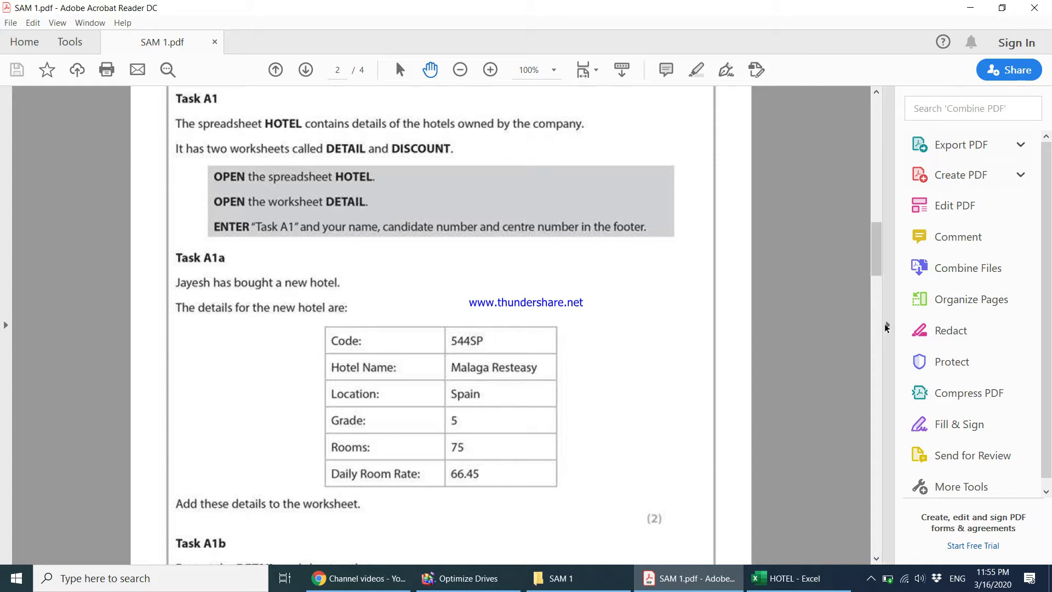
click(886, 325)
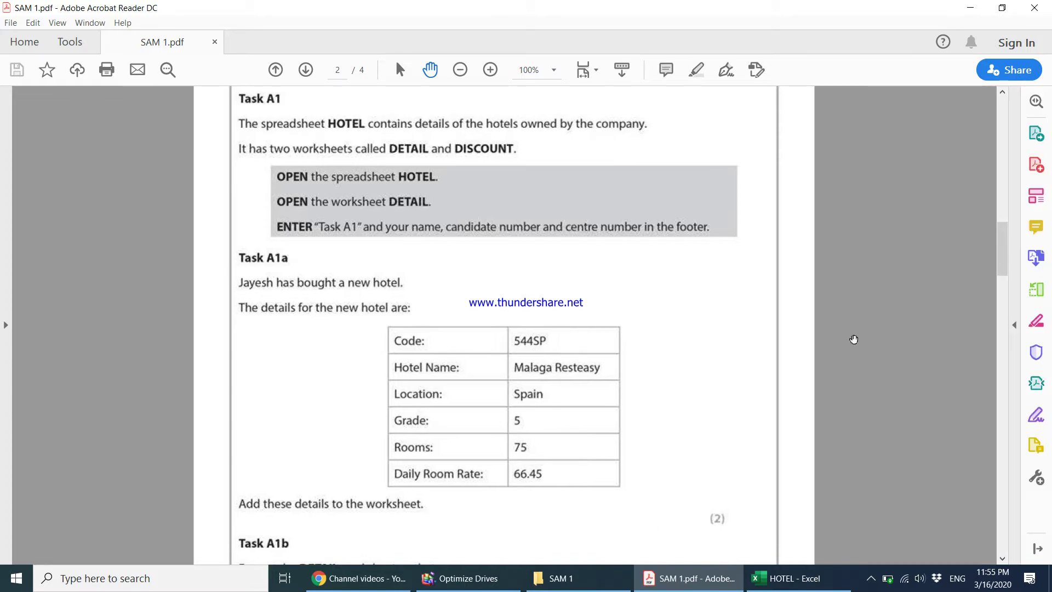
key(super+Right)
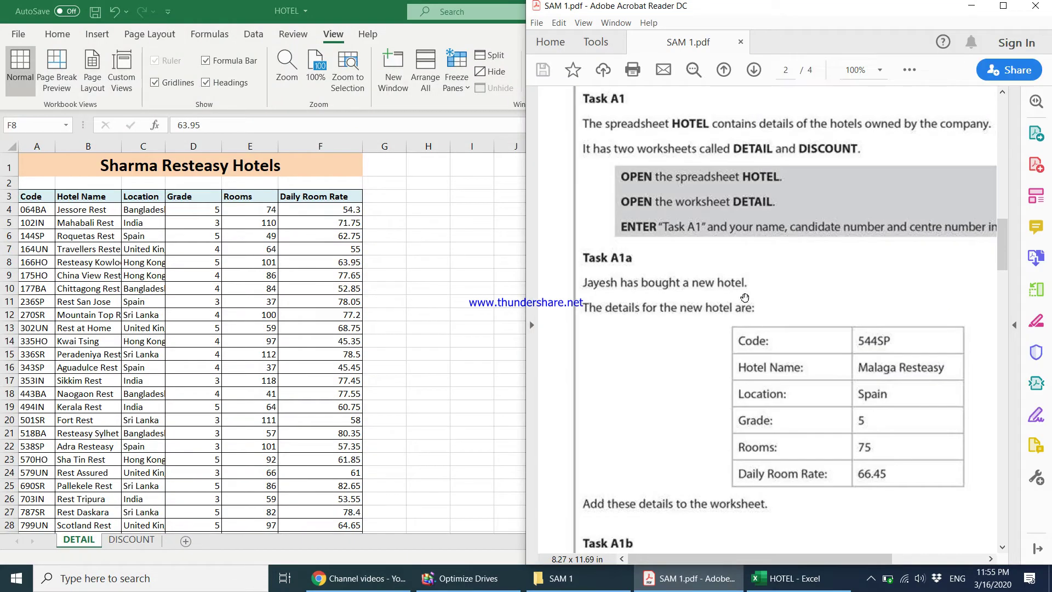
key(alt+Tab)
key(super+Left)
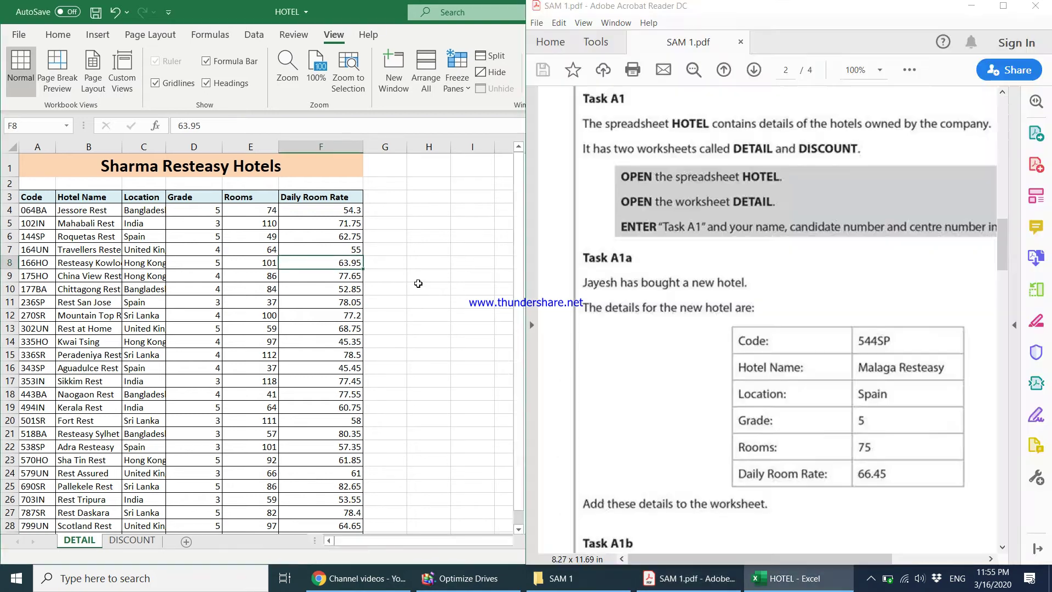
click(679, 205)
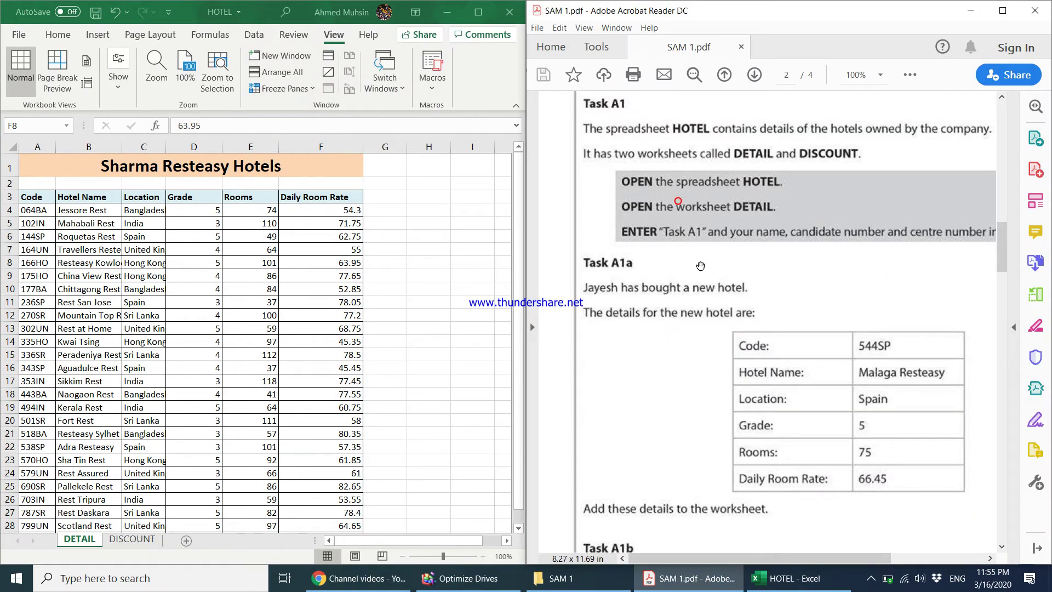
- Start the new hotel record in row 30 of DETAIL with code 544SP, hotel name Malaga Resteasy and location Spain
key(alt+Tab)
scroll(162, 305, down, 6)
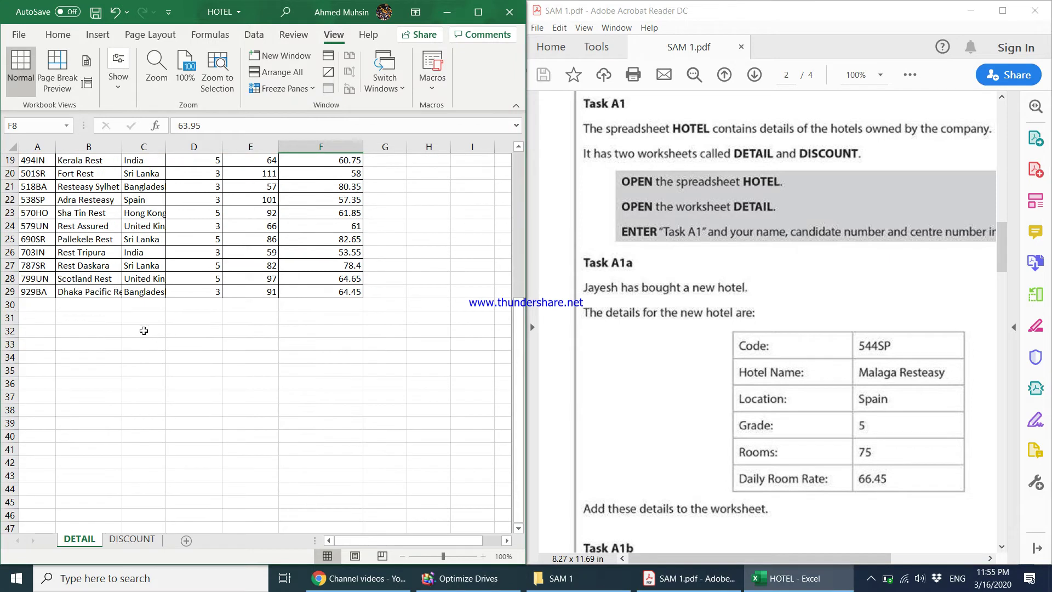
click(37, 308)
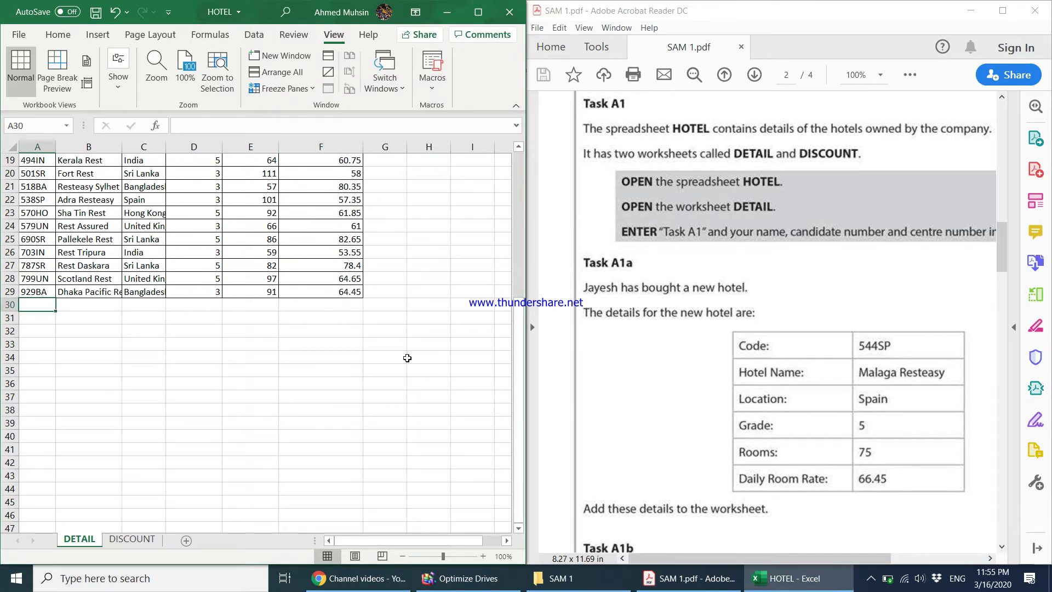
text(544SP)
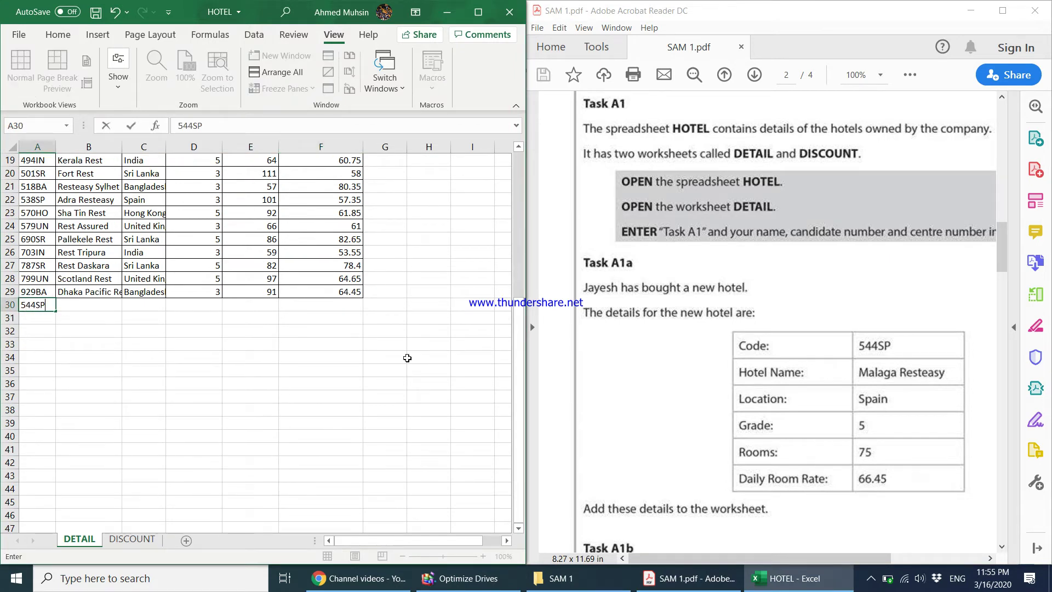
key(Tab)
text(Mal)
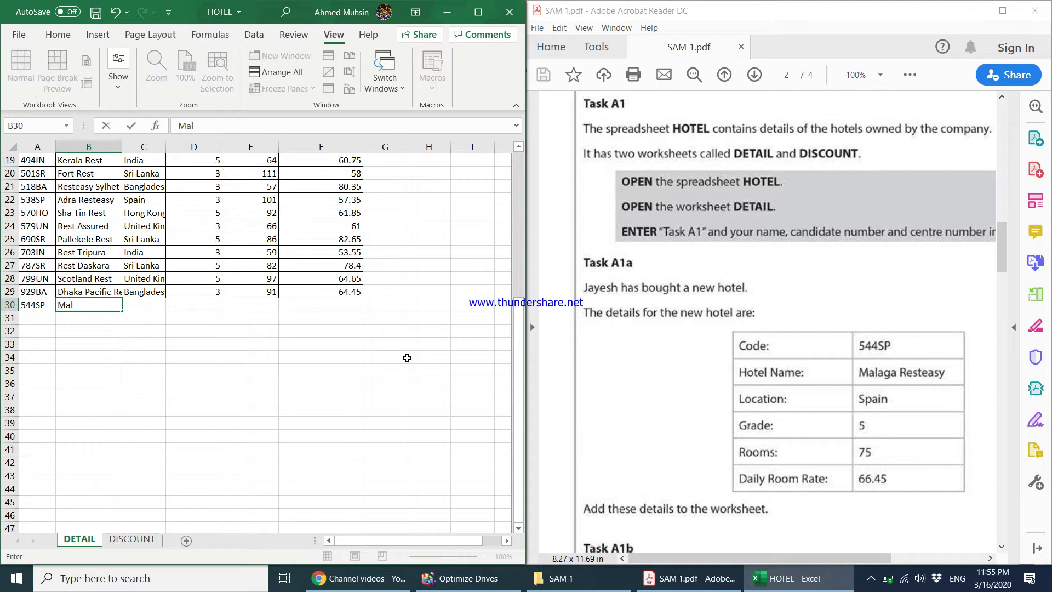
text(aga Resteasy)
key(Tab)
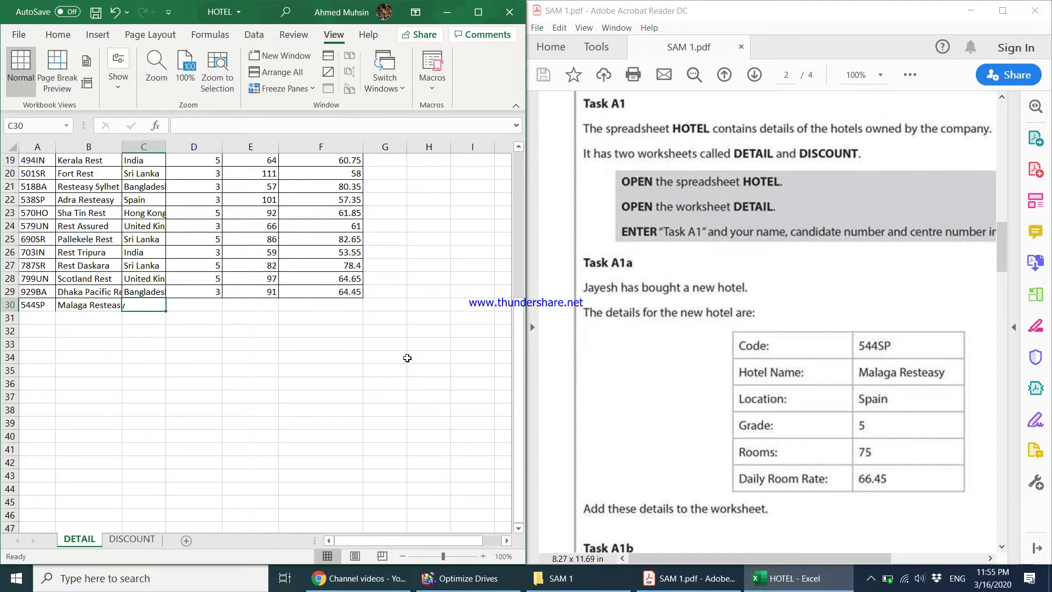
text(Spain)
key(Tab)
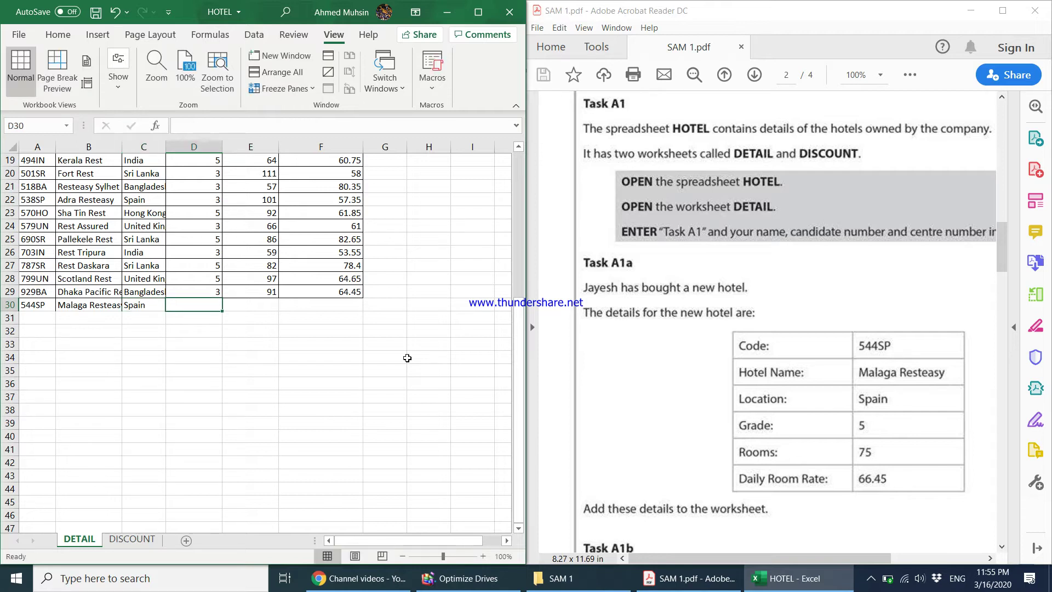
- Complete the Malaga Resteasy record in row 30 with grade 5, 75 rooms and a daily room rate of 66.45
text(5)
key(Tab)
text(75)
key(Tab)
text(66)
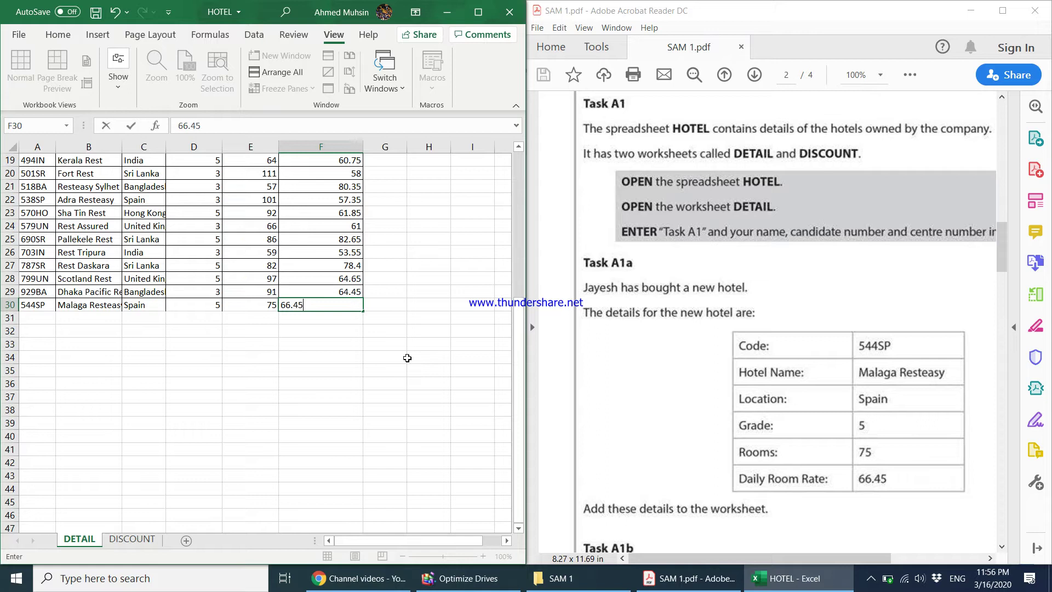
key(Return)
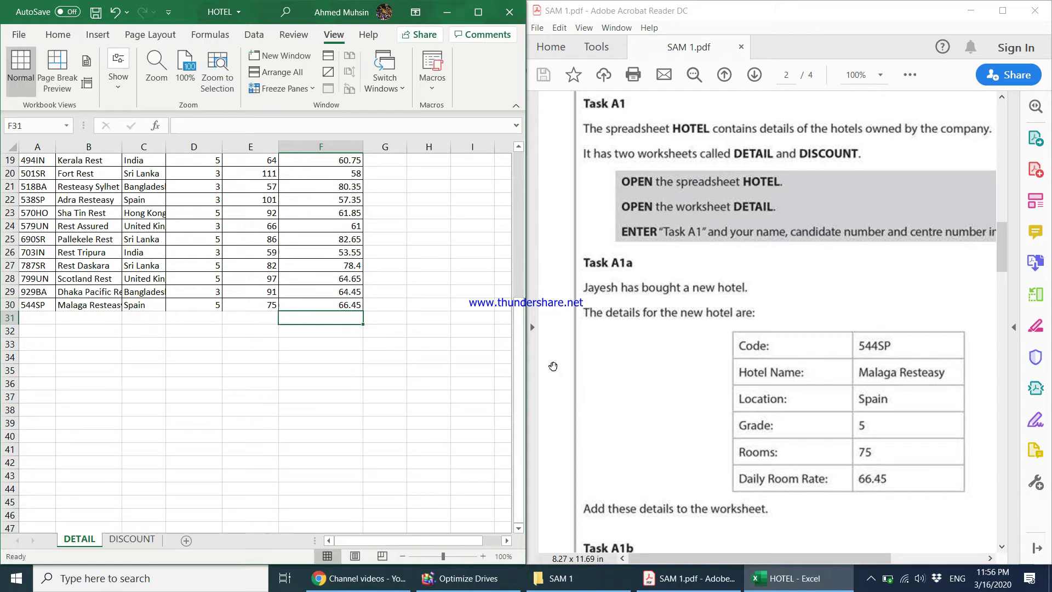
- Maximize the workbook and the exam PDF again and read the Task A1b formatting requirements for the DETAIL worksheet
click(478, 12)
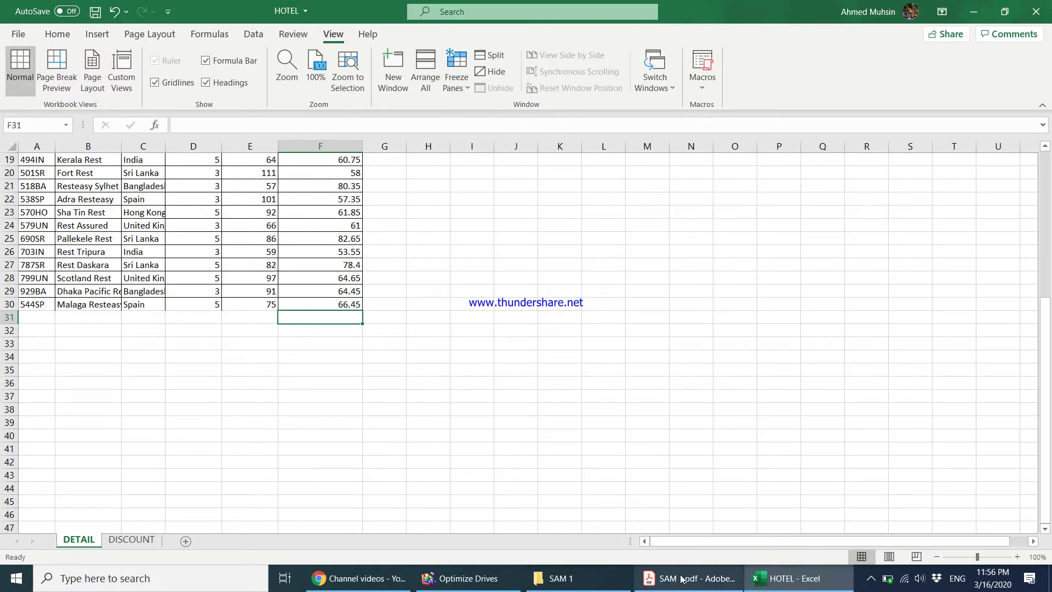
click(680, 576)
click(1003, 11)
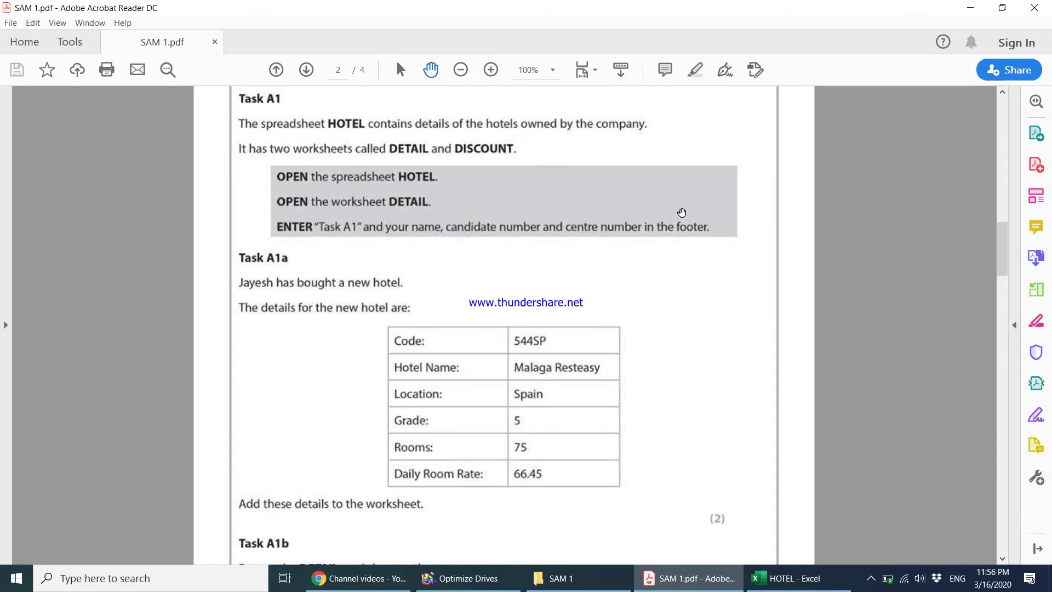
scroll(522, 406, down, 3)
scroll(522, 406, down, 1)
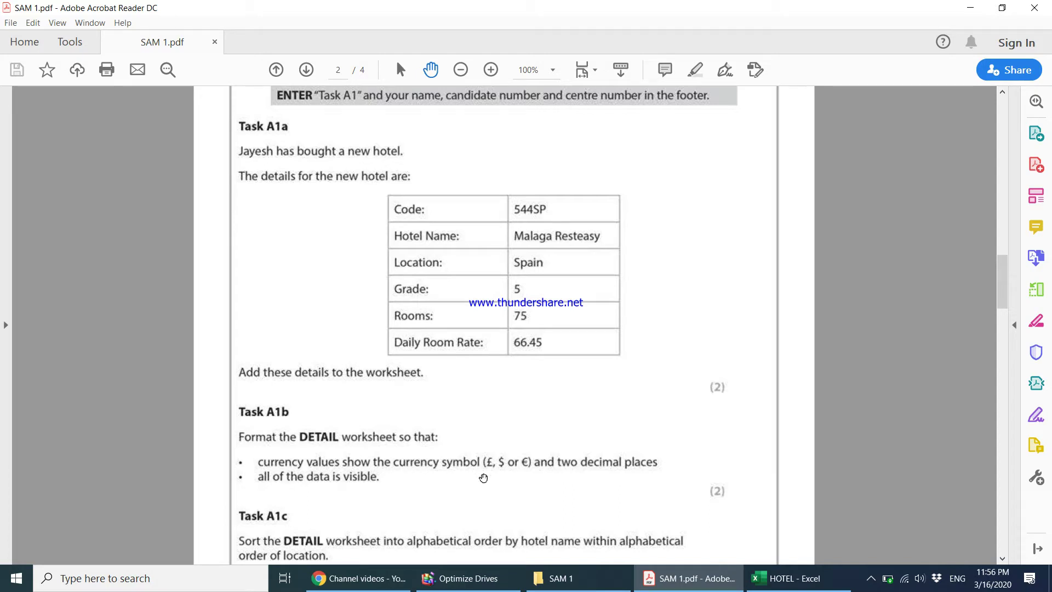
- Format the Daily Room Rate values in F4:F30 of the DETAIL worksheet as dollar accounting amounts with two decimal places
click(786, 578)
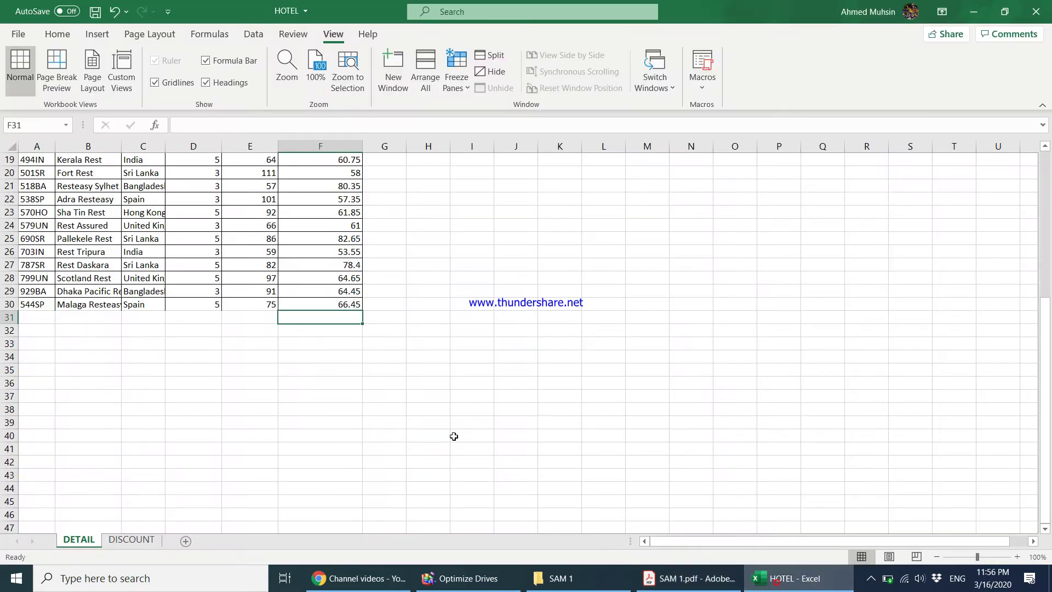
scroll(433, 415, up, 6)
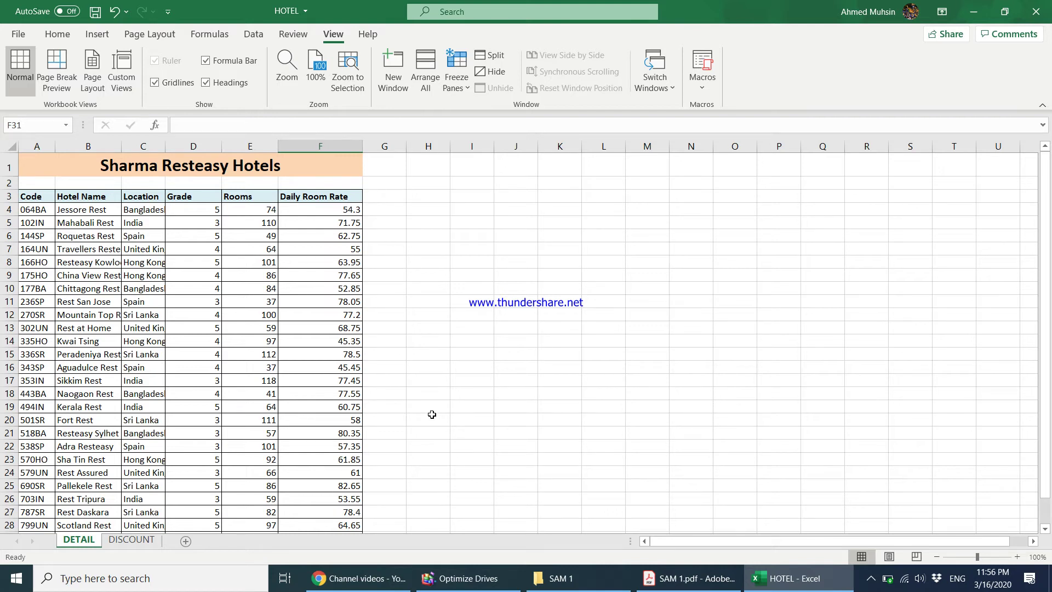
click(709, 579)
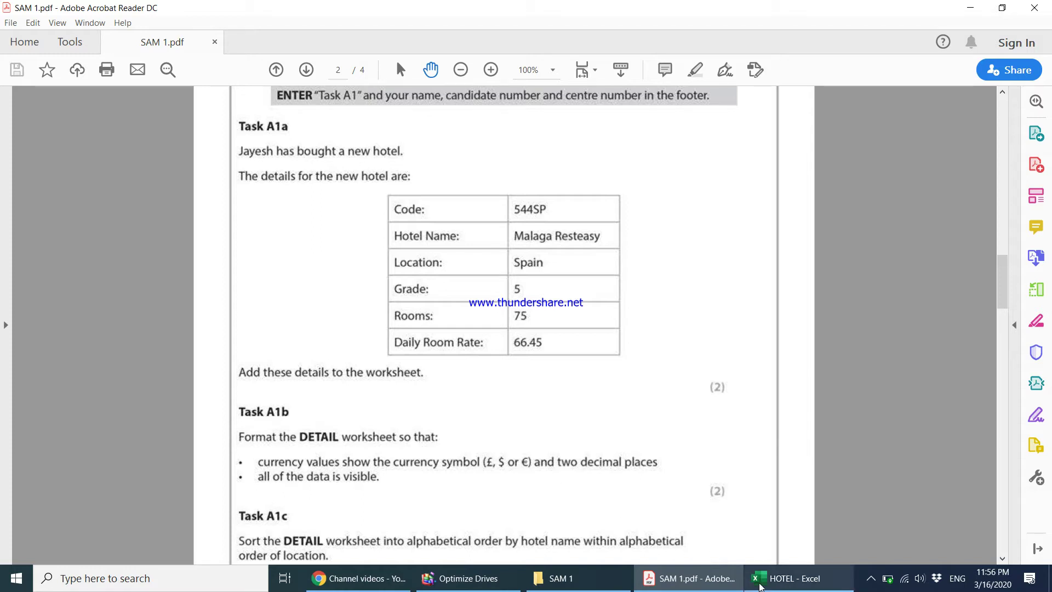
click(787, 578)
click(333, 212)
drag(335, 210, 341, 504)
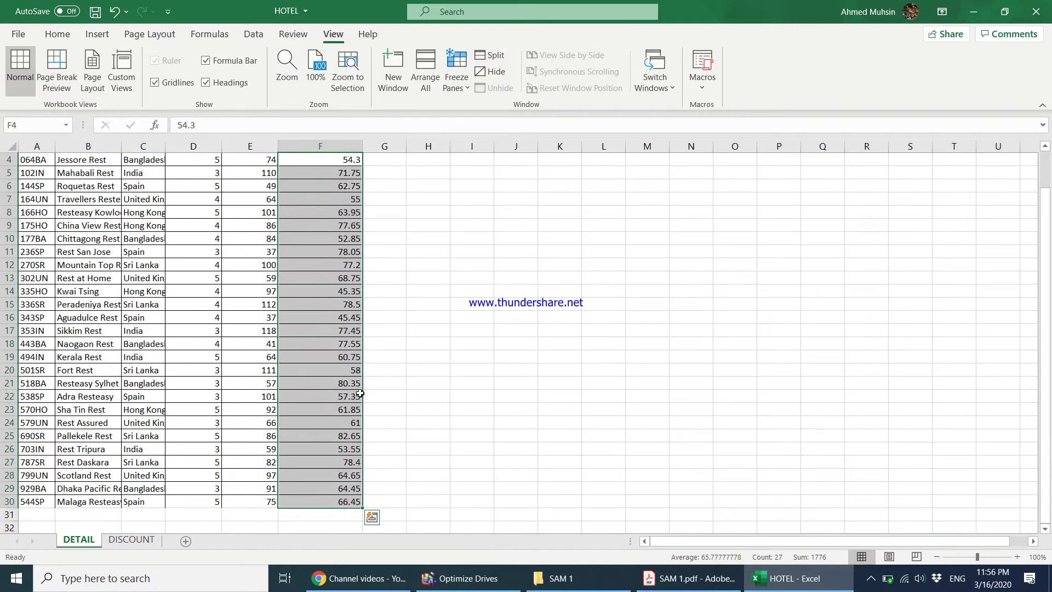
click(58, 34)
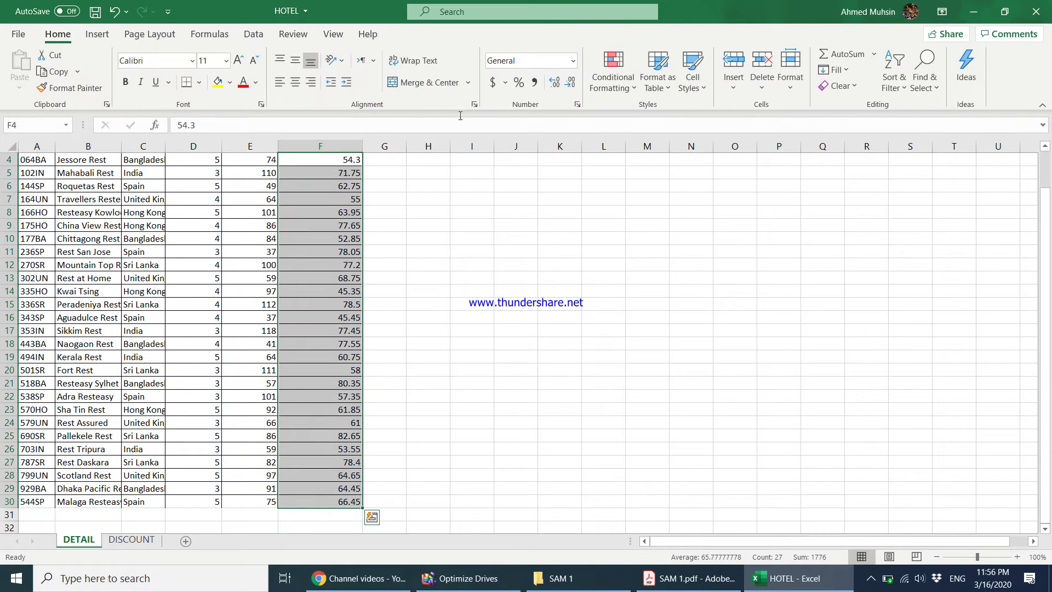
click(494, 88)
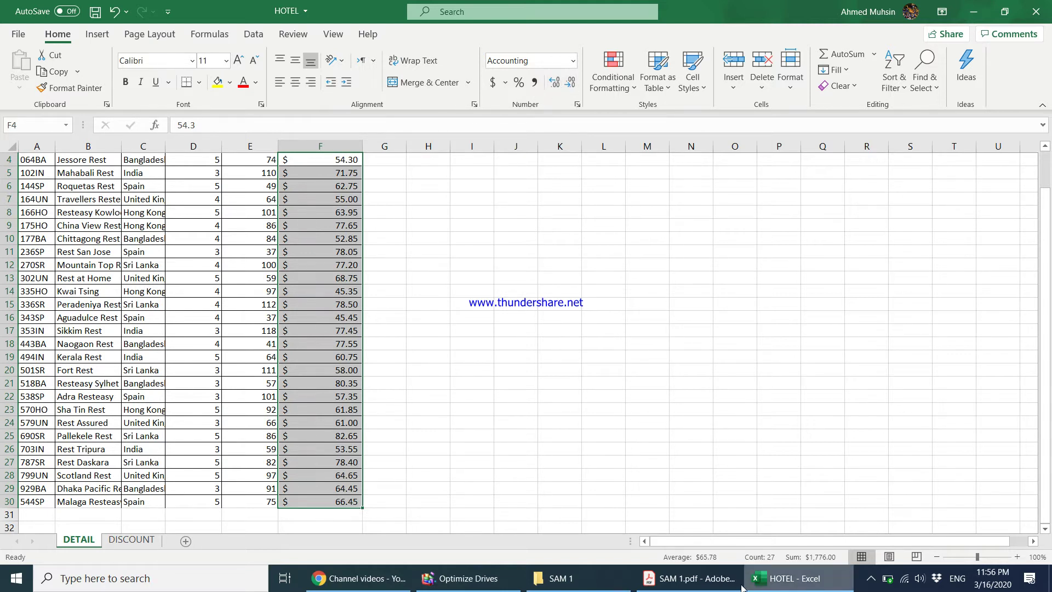
- Check the data visibility requirement in the exam PDF and auto-fit the Location and Hotel Name columns in the workbook
click(704, 580)
scroll(498, 415, down, 1)
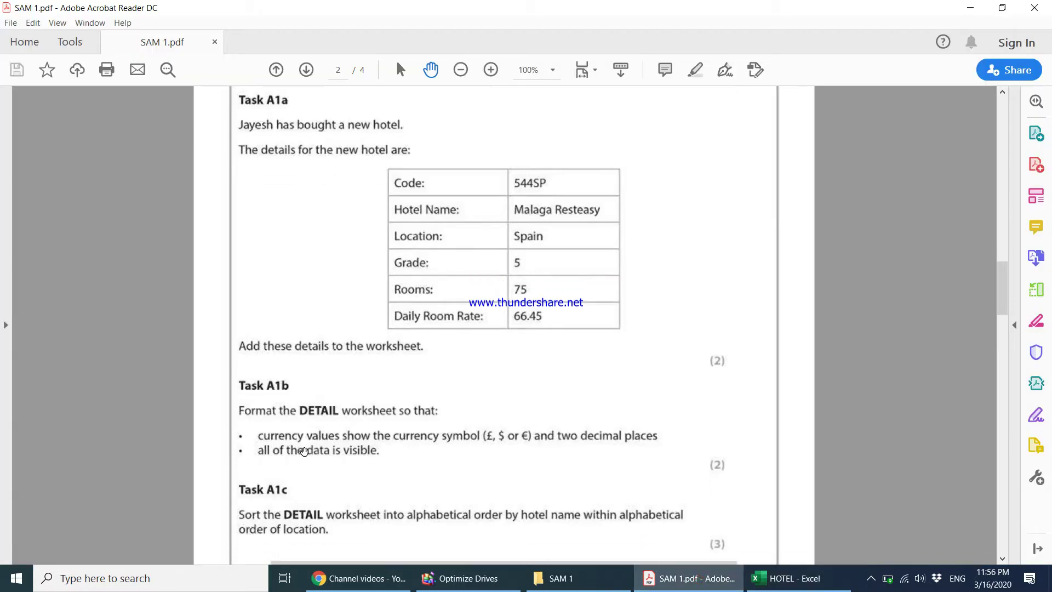
key(alt+Tab)
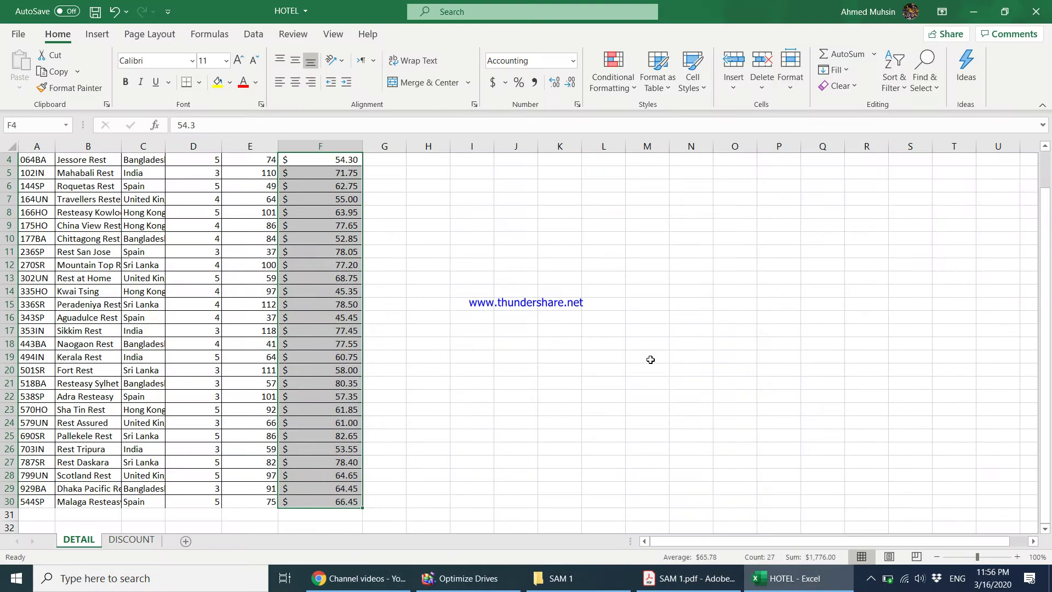
scroll(519, 363, up, 1)
click(289, 295)
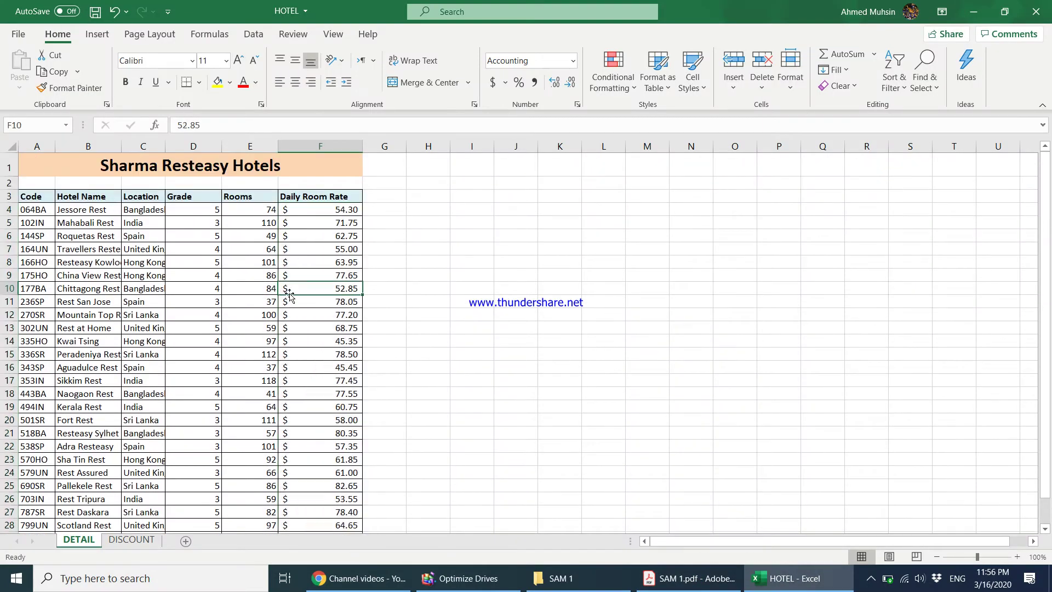
click(148, 293)
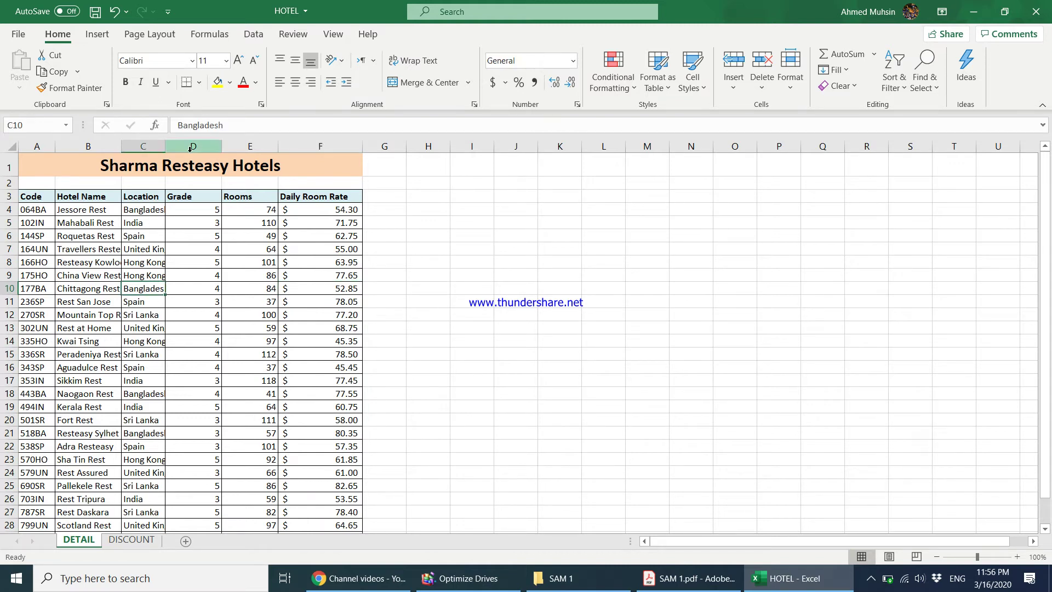
double_click(165, 147)
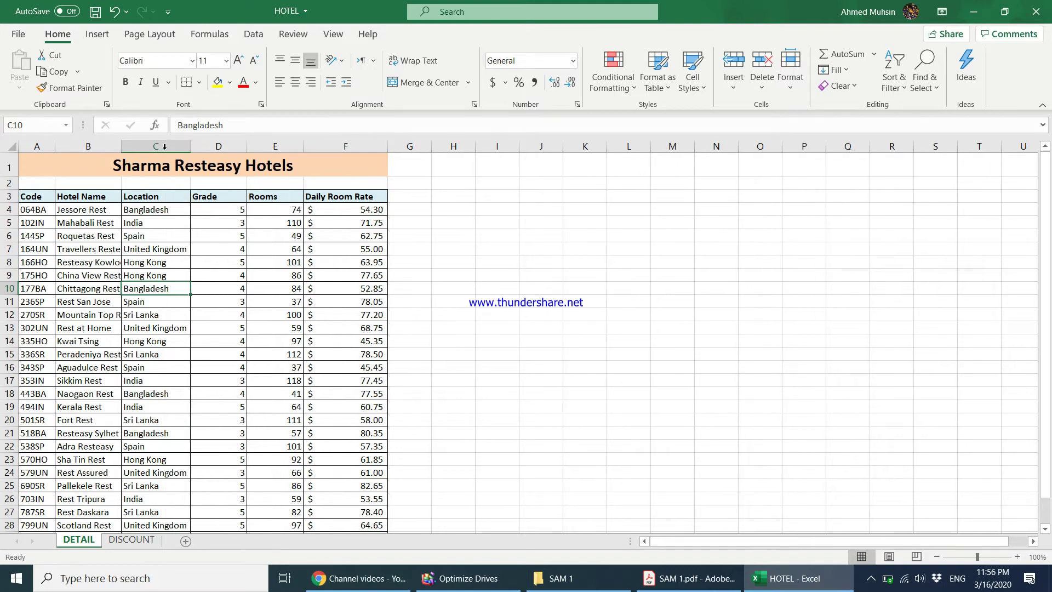
double_click(121, 147)
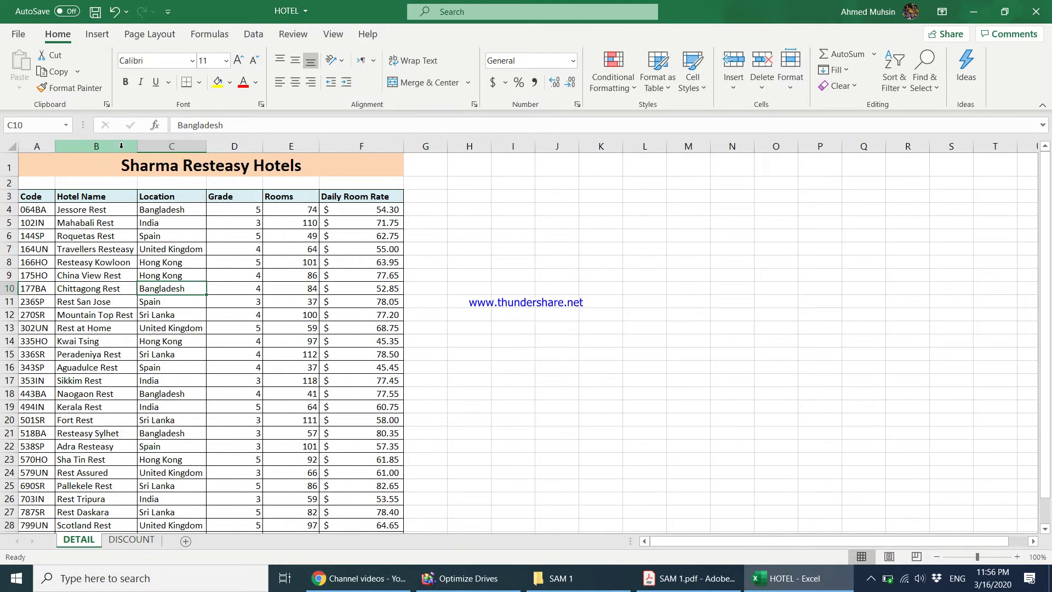
click(481, 272)
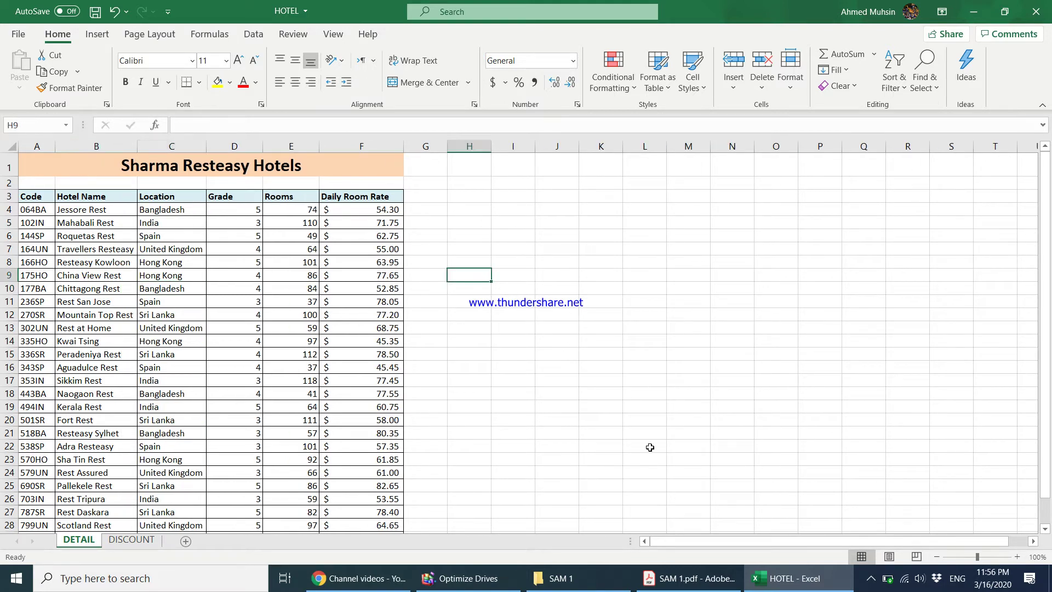
- Read Task A1c in the exam PDF and open a custom sort for the hotel table A3:F30 in DETAIL
click(685, 578)
scroll(472, 442, down, 3)
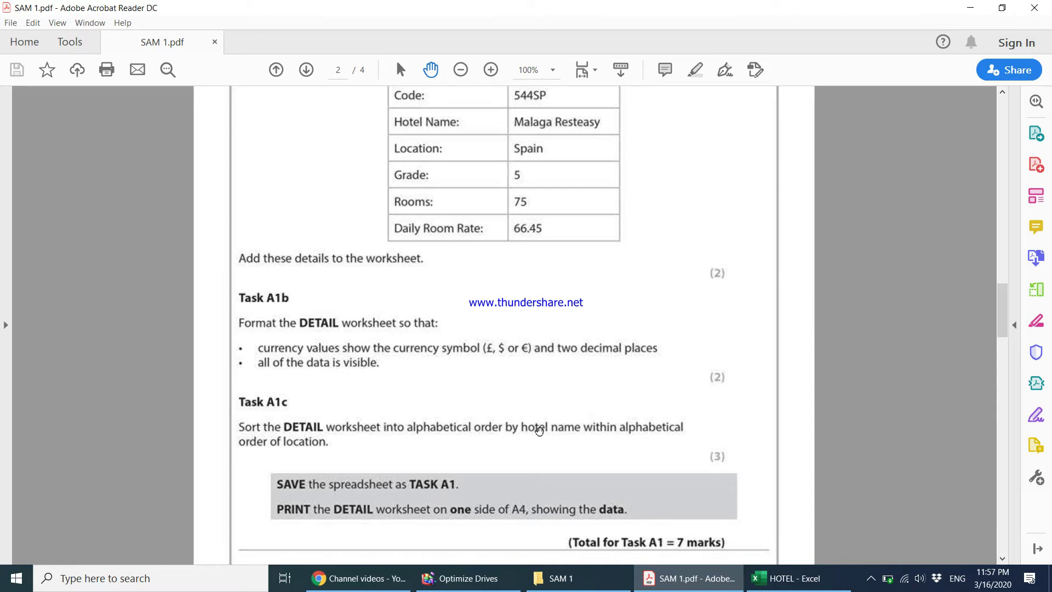
click(787, 579)
click(254, 354)
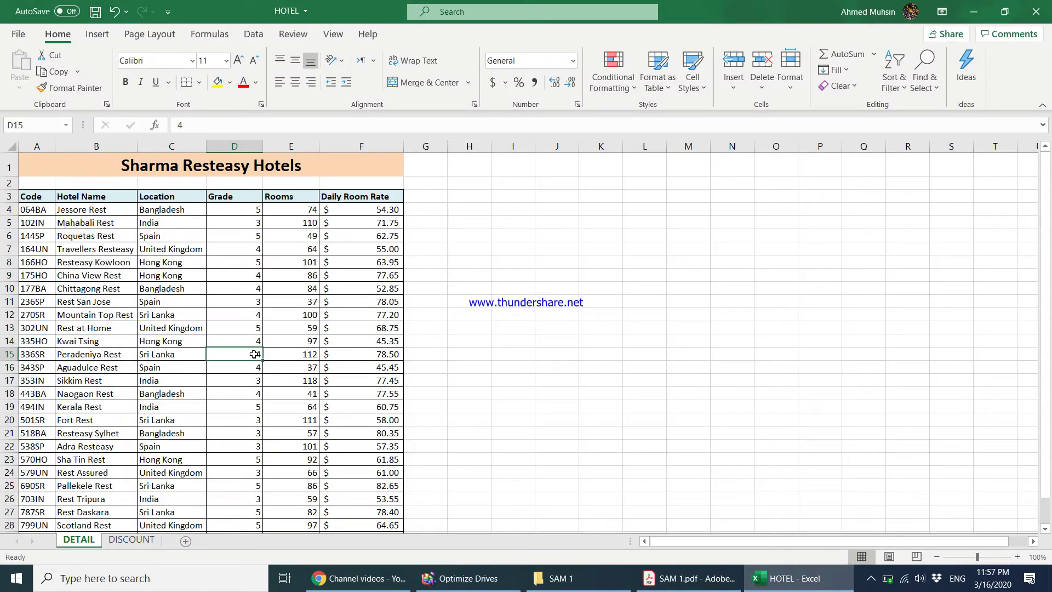
drag(37, 200, 393, 502)
scroll(418, 432, up, 1)
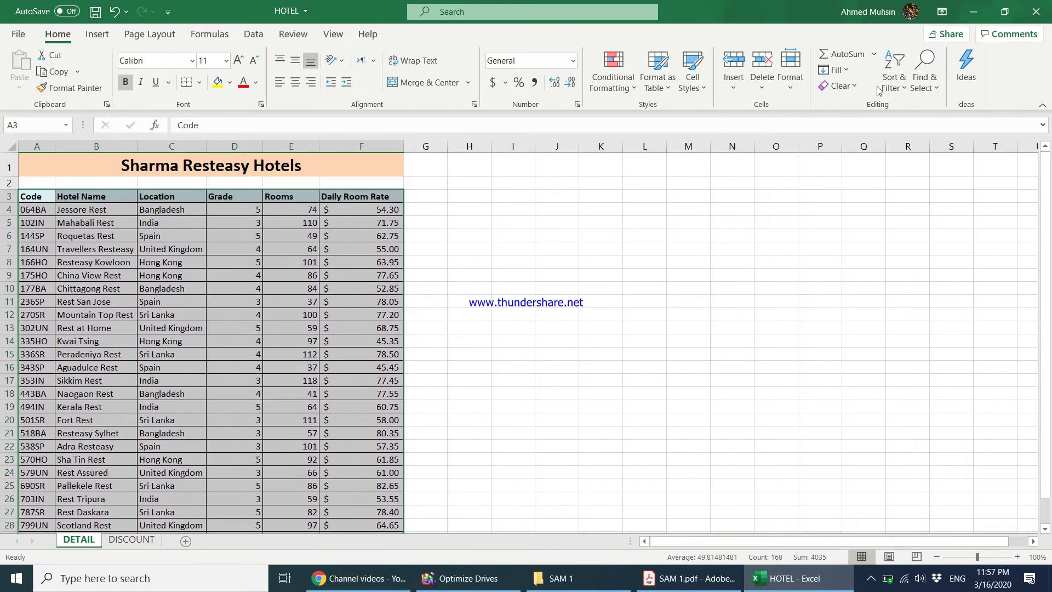
click(894, 82)
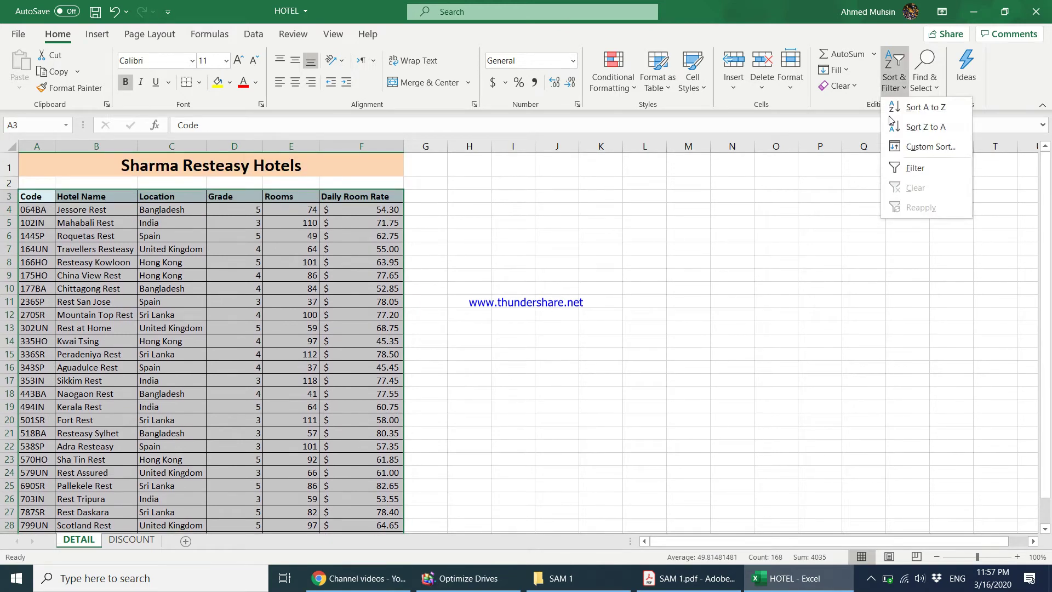
click(896, 147)
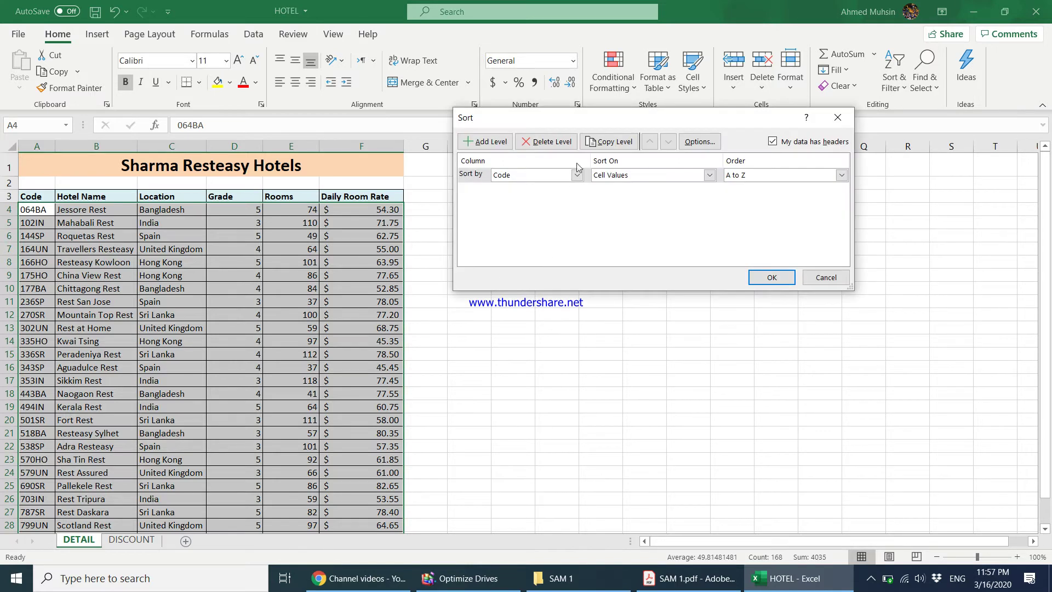
drag(606, 122, 628, 220)
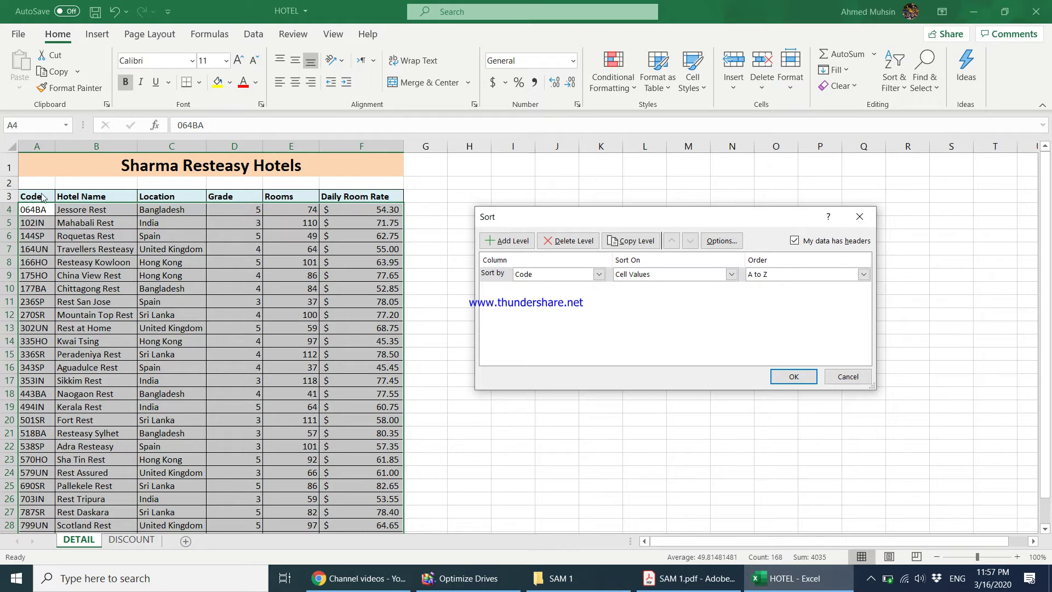
- Recheck the Task A1c sort order in the exam PDF and set Location as the first sort column
click(599, 274)
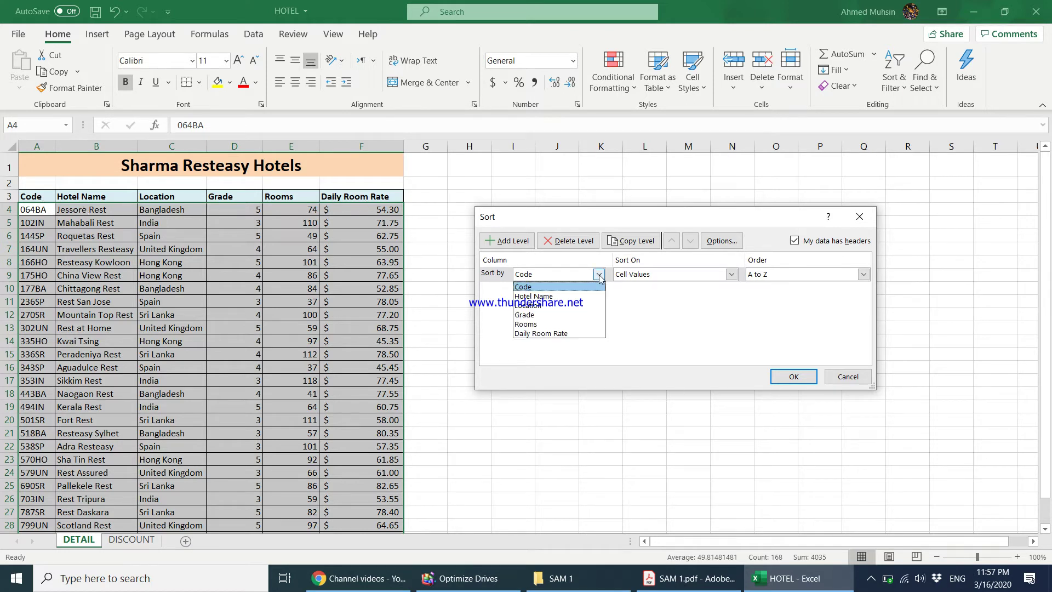
click(689, 579)
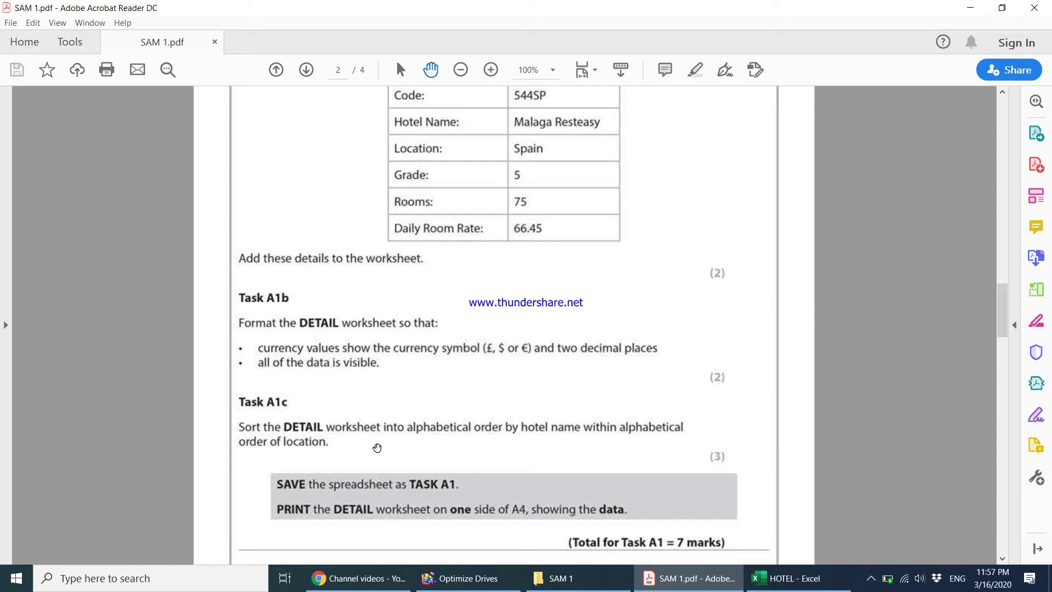
click(786, 578)
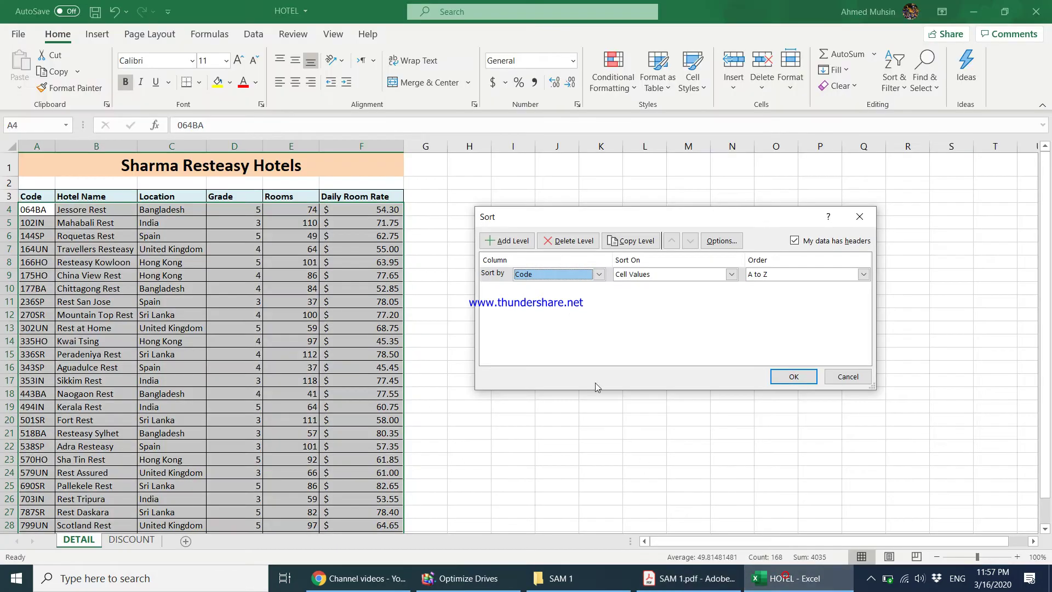
click(599, 274)
click(565, 306)
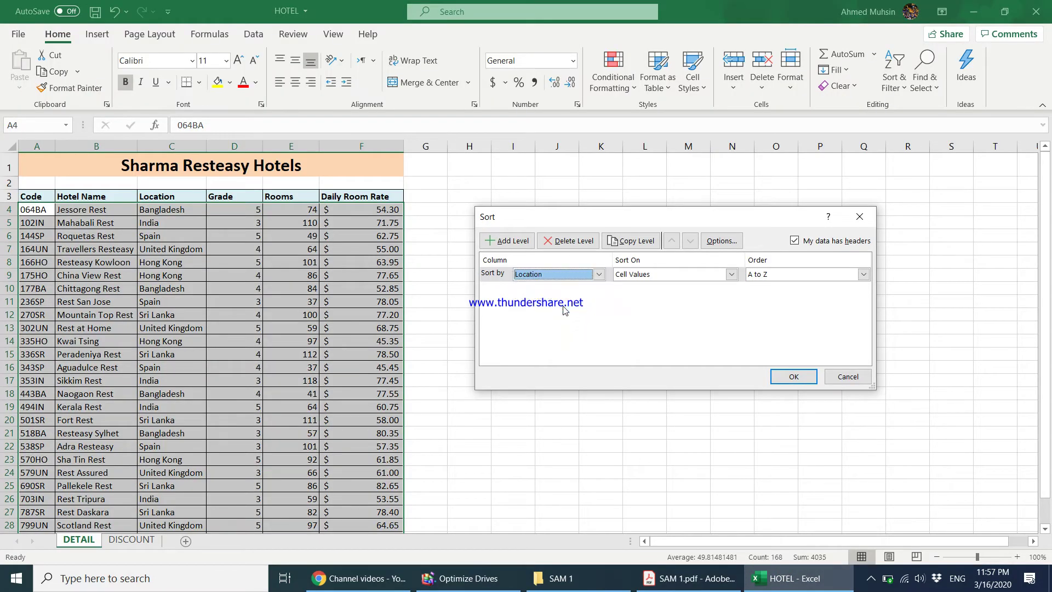
- Add Hotel Name, A to Z, as the second sort level and apply the sort to the table
click(507, 242)
click(695, 577)
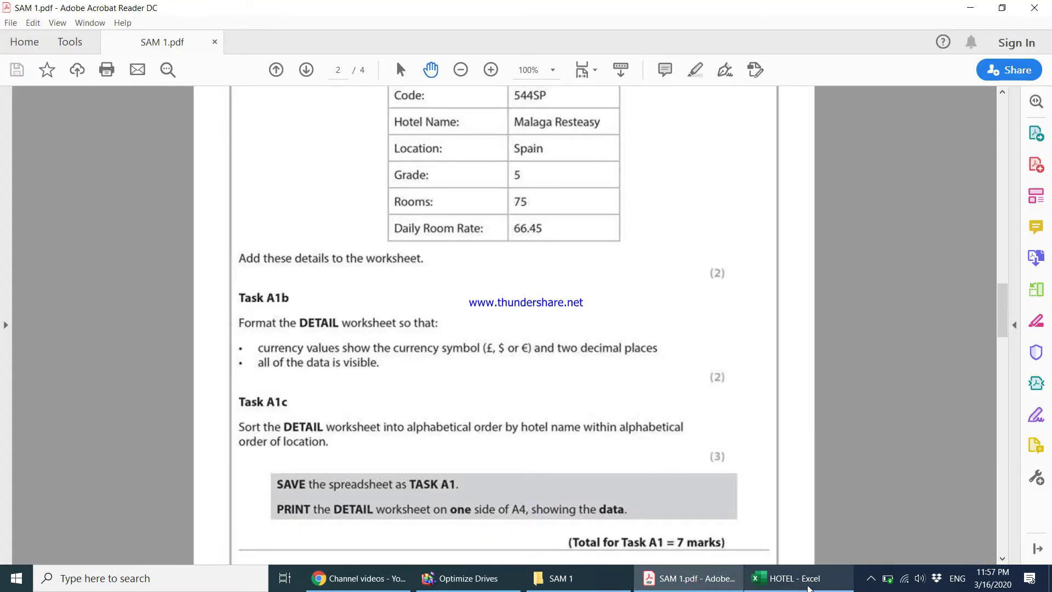
click(800, 580)
click(599, 289)
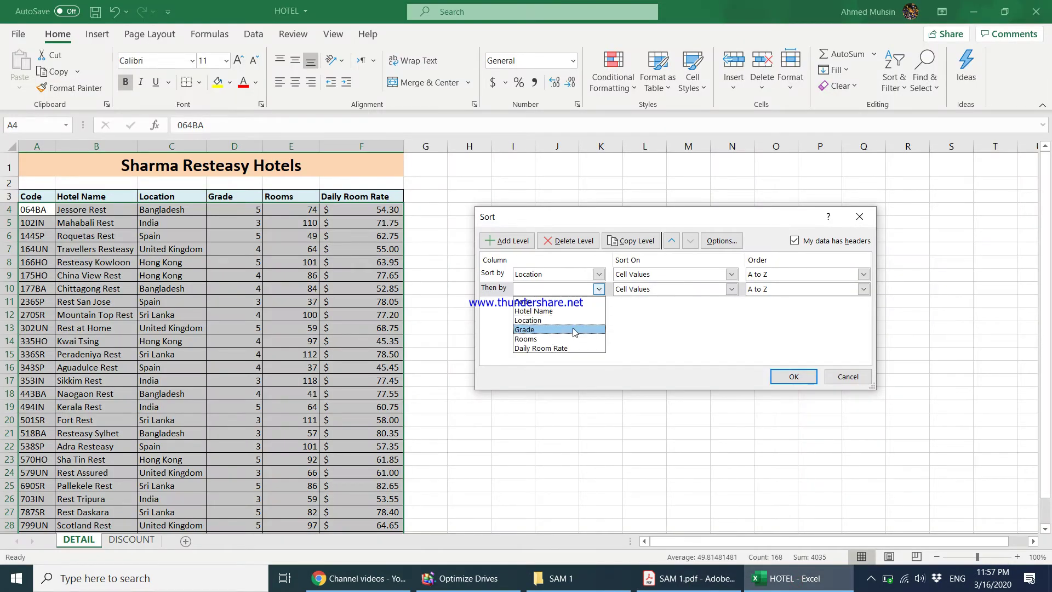
click(575, 310)
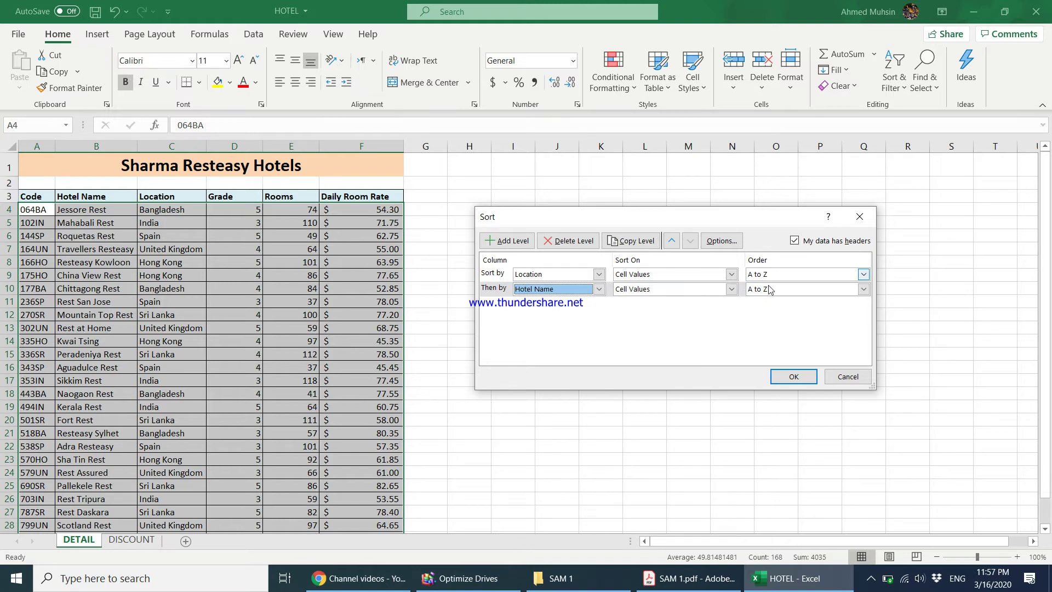
click(785, 379)
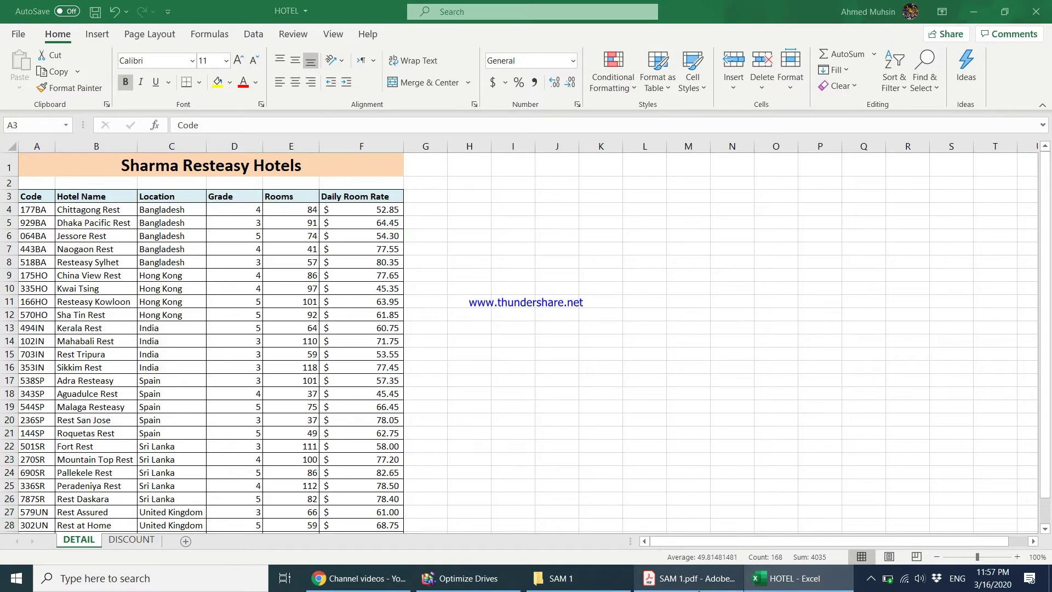
- Check the saving instruction in the exam PDF and save the workbook as TASK A1 in the SAM 1 folder
click(691, 585)
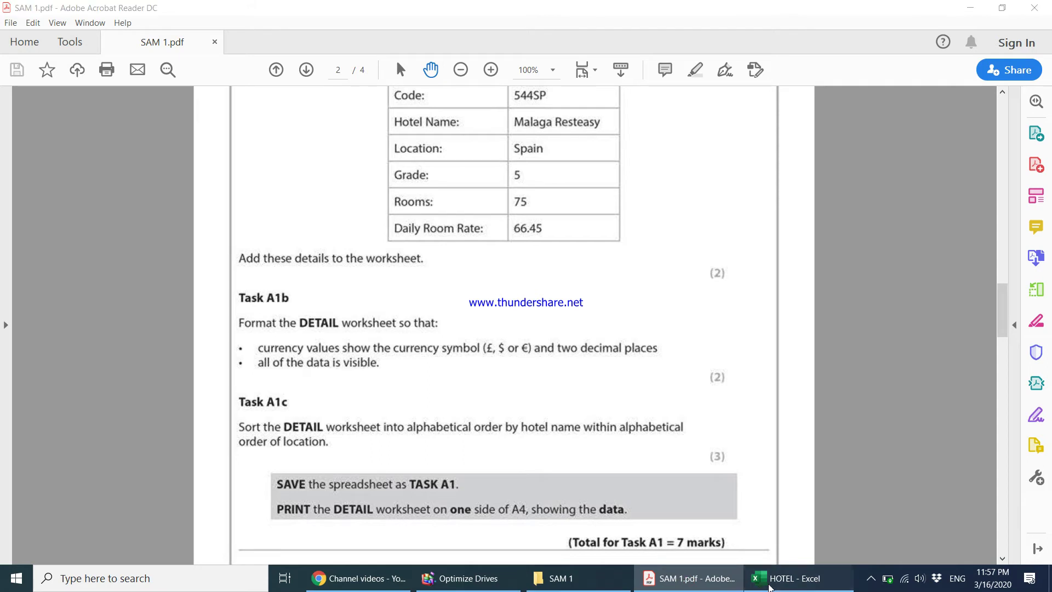
click(795, 578)
click(18, 34)
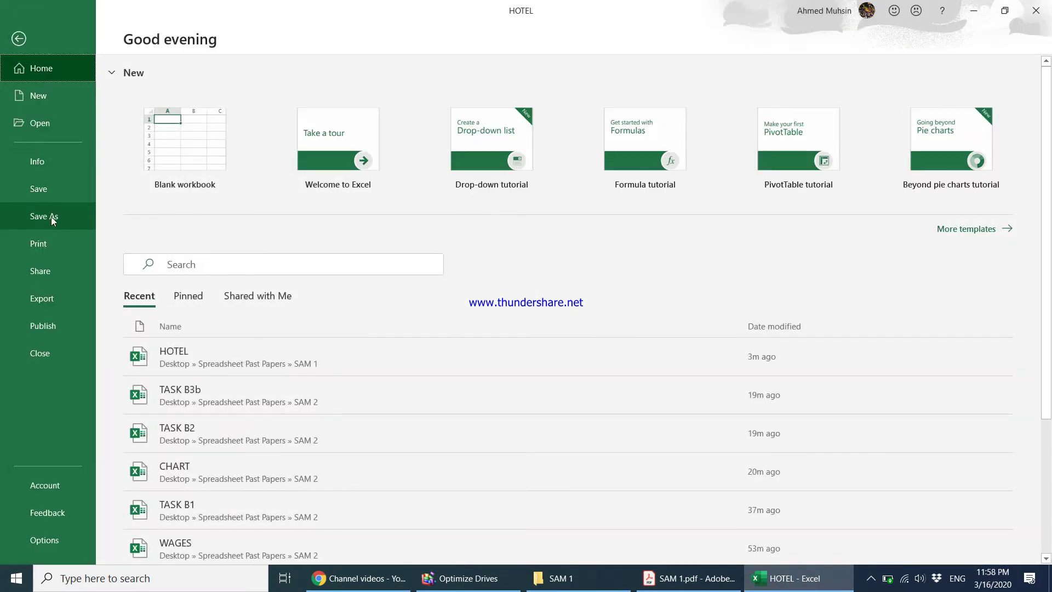
click(49, 216)
click(169, 356)
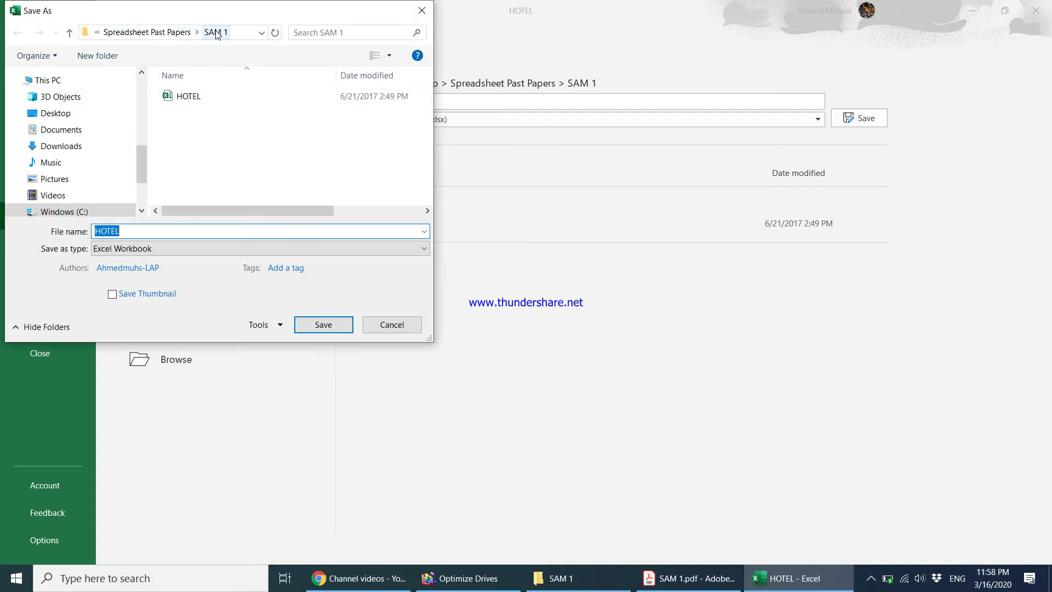
text(TASK)
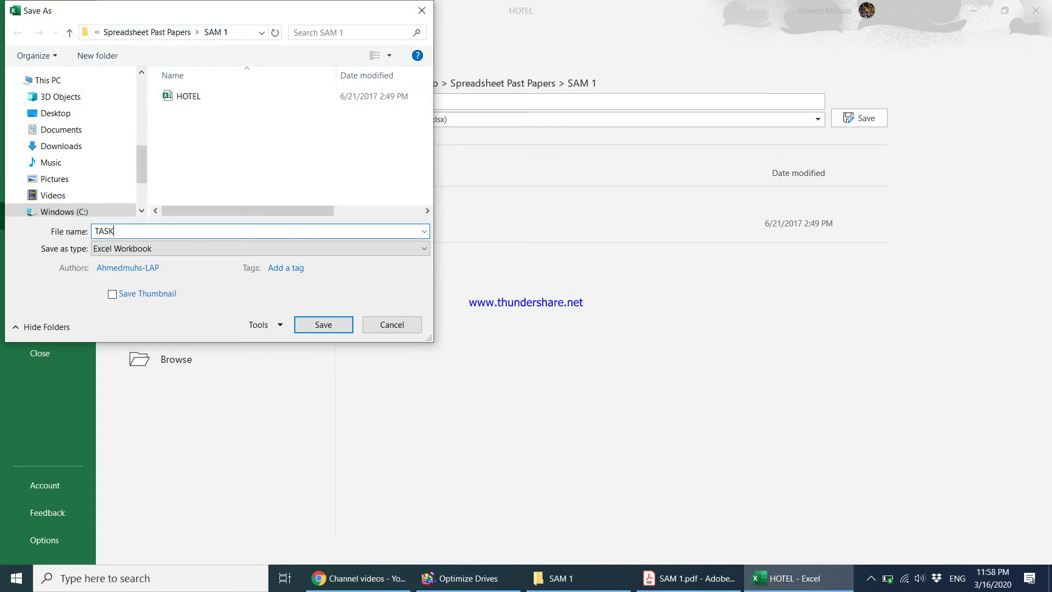
key(Return)
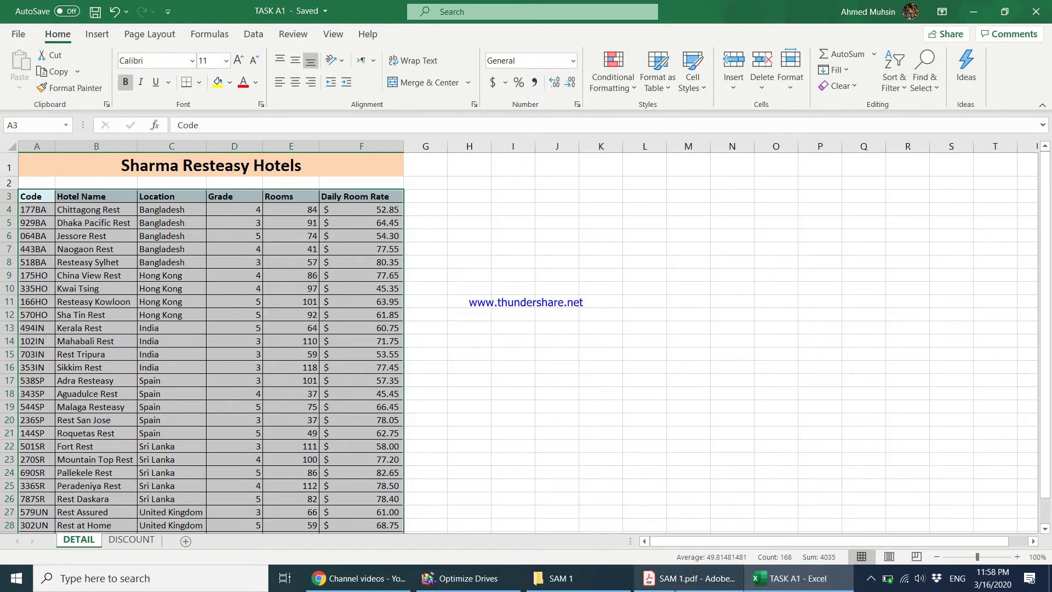
- Switch to the exam PDF and read the Task A2 instructions on the DETAIL worksheet, footer and formulas
click(685, 580)
scroll(468, 484, down, 5)
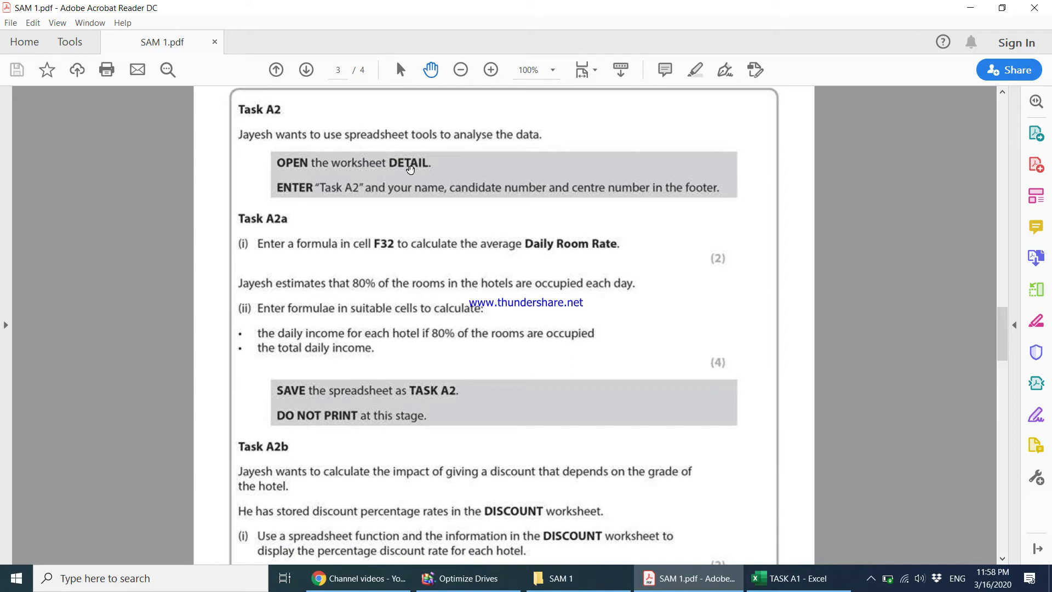
click(778, 579)
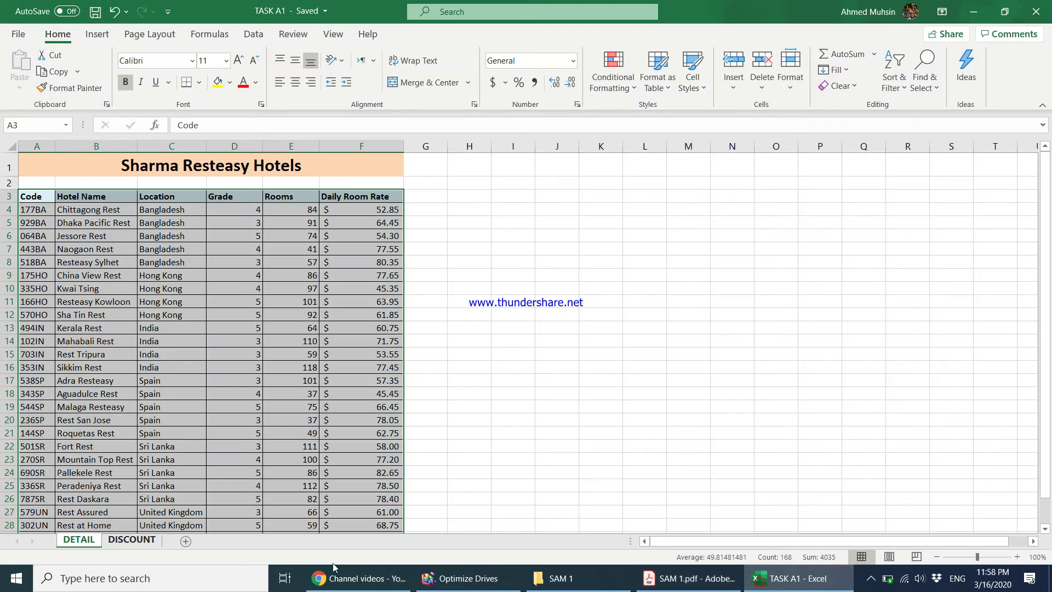
click(669, 578)
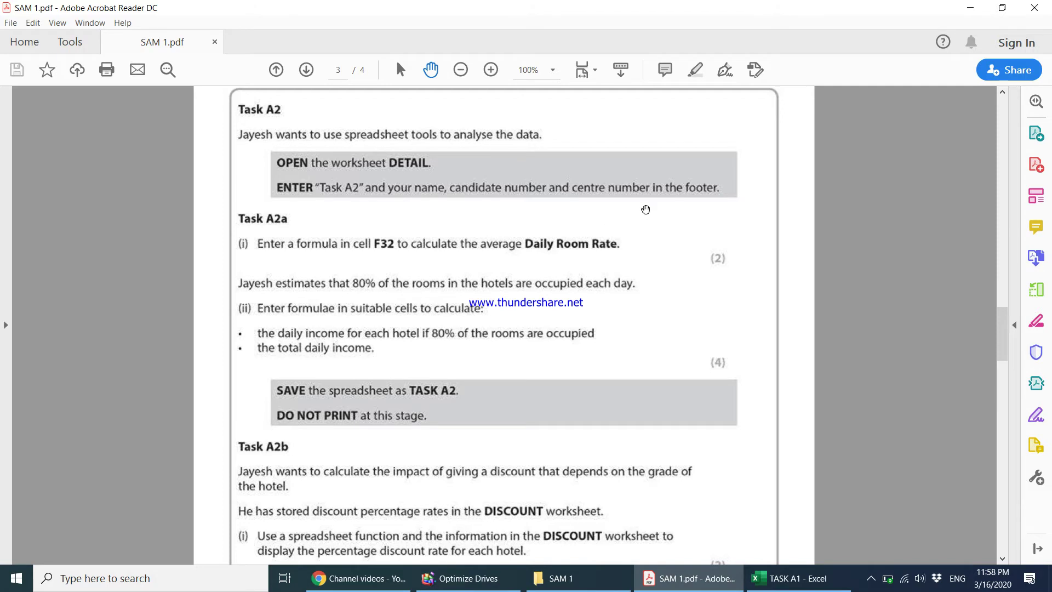
- Switch to the TASK A1 workbook in Excel and change the task label in the DETAIL worksheet's footer to Task A2
click(796, 586)
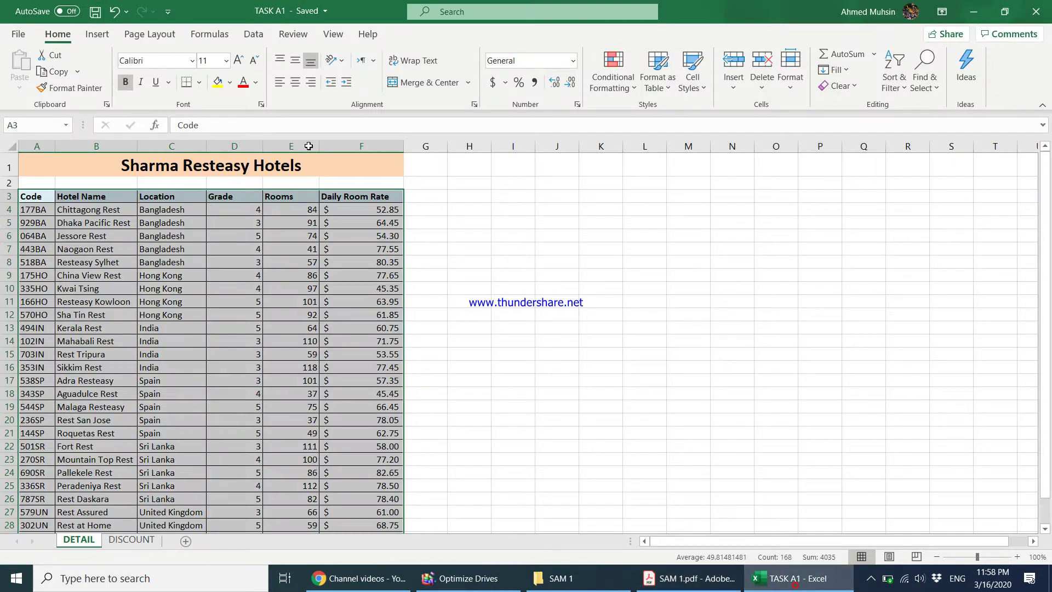
click(97, 34)
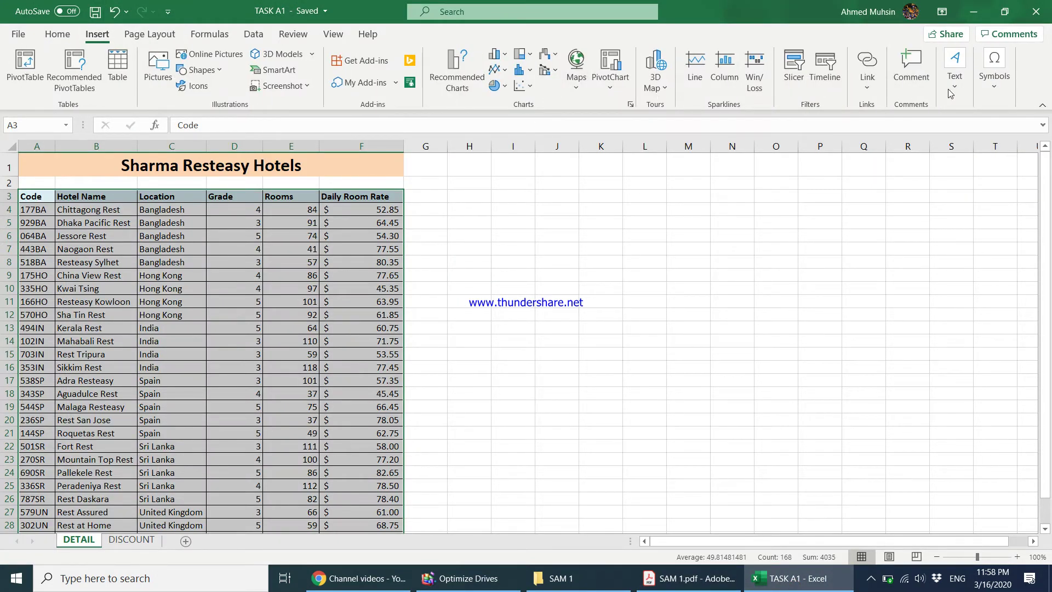
click(955, 70)
click(925, 144)
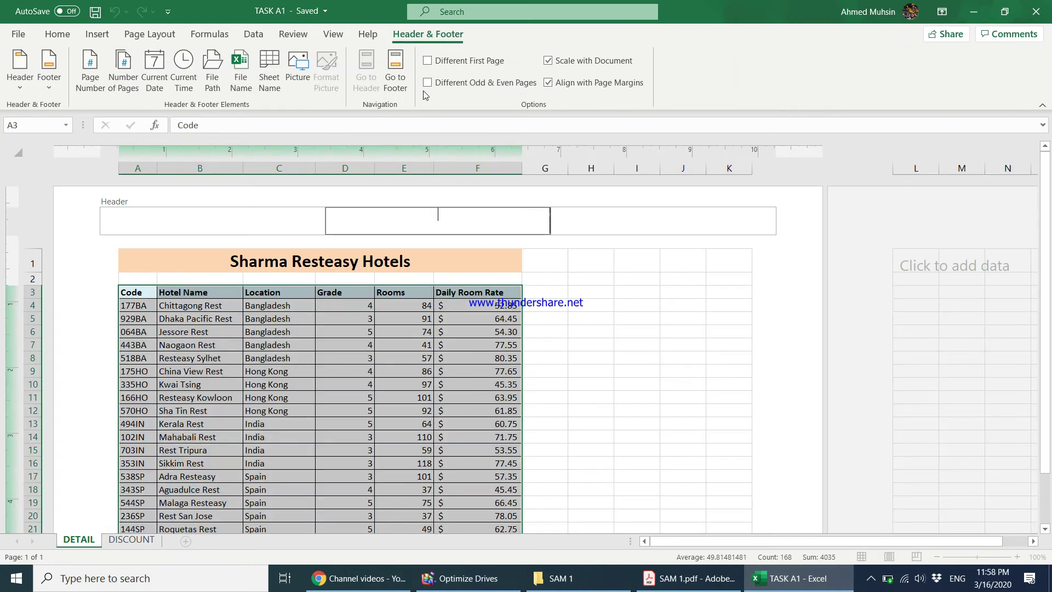
click(398, 85)
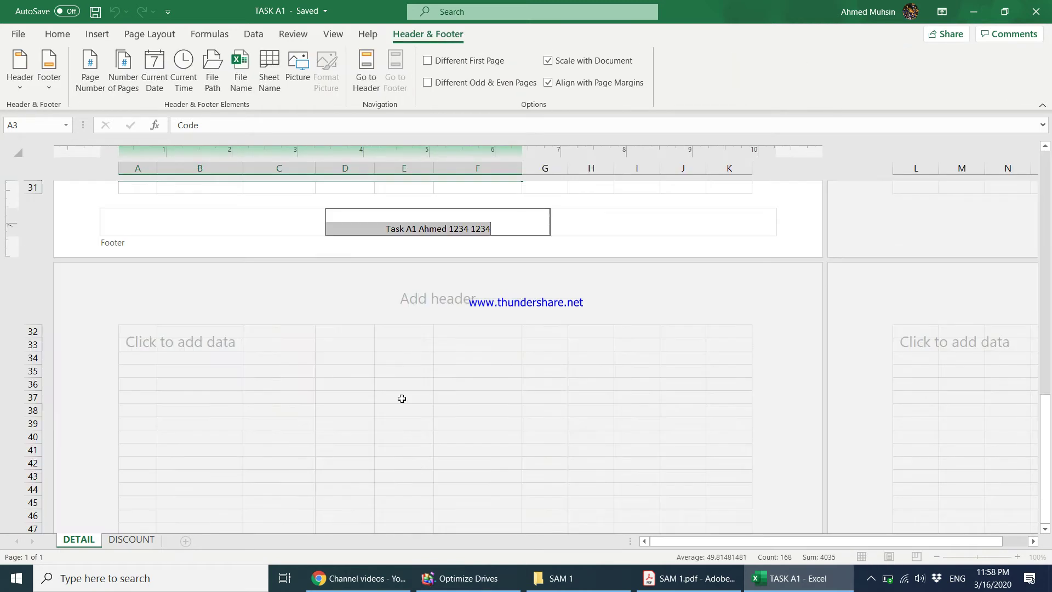
click(412, 226)
key(BackSpace)
text(2)
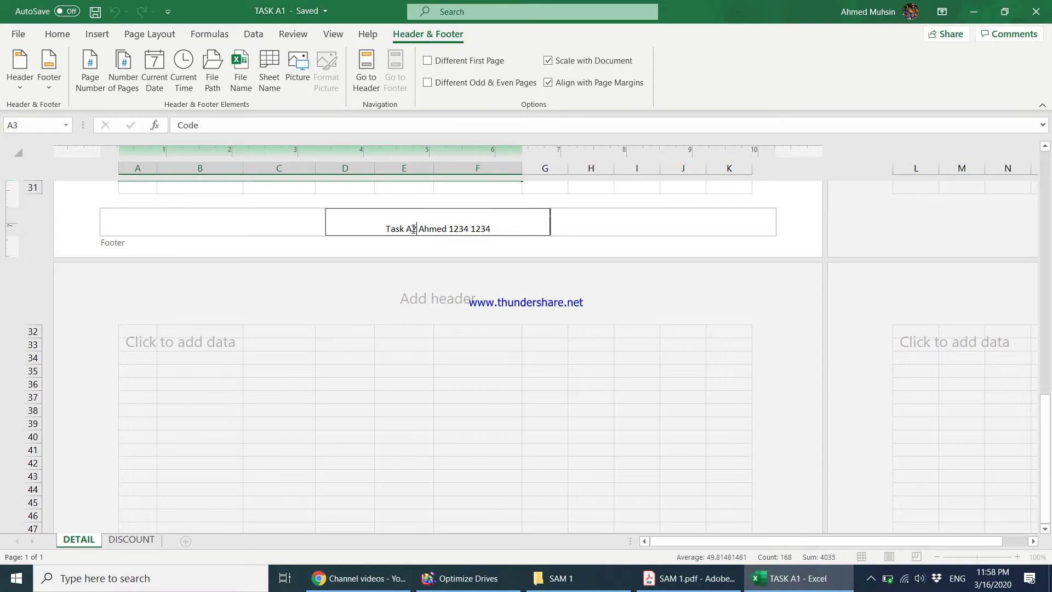
- Leave the footer and return the DETAIL worksheet to Normal view, showing the start of the hotel table
click(396, 404)
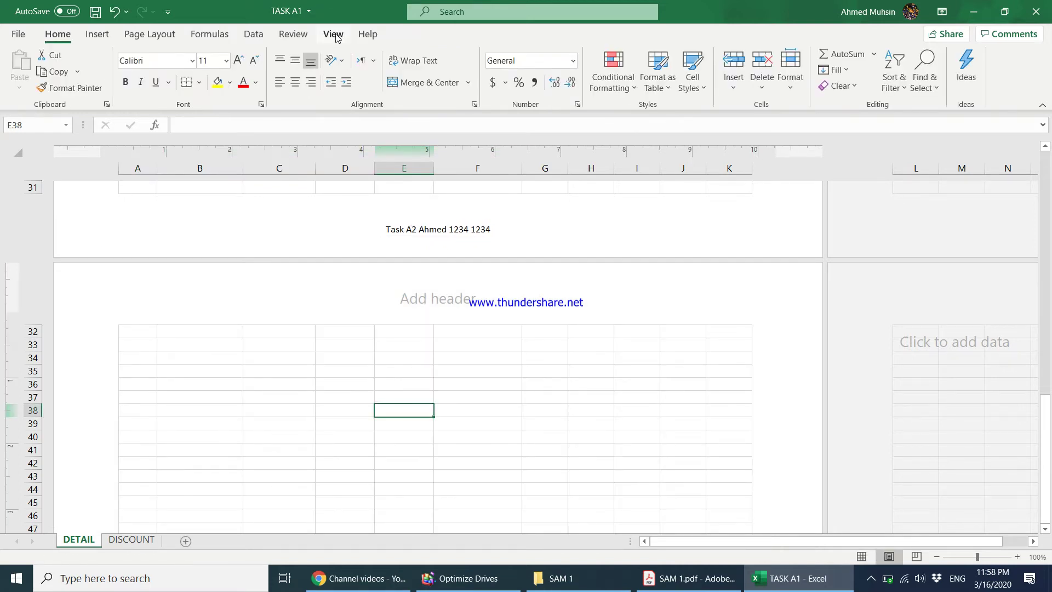
click(334, 34)
click(15, 81)
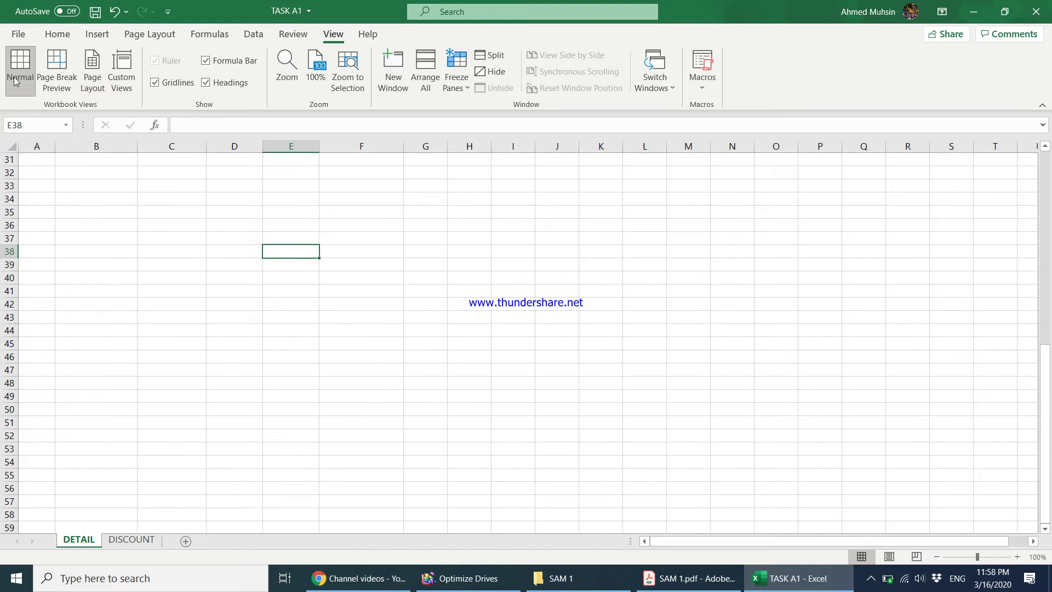
scroll(278, 204, up, 10)
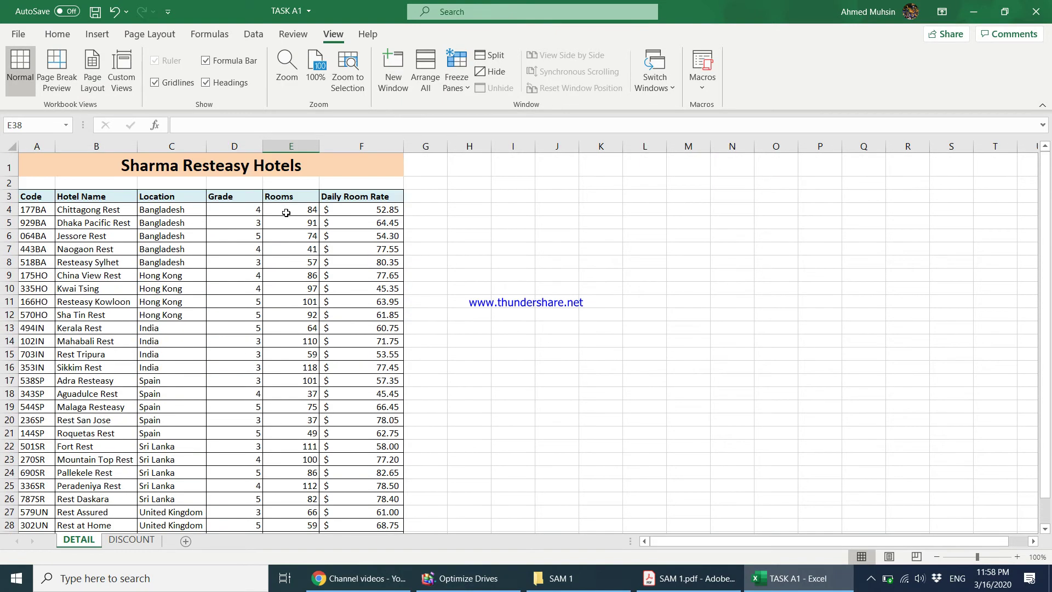
- Check Task A2a (i) in the exam PDF and enter =AVERAGE(F4:F30) in cell F32 of DETAIL for the average Daily Room Rate
click(688, 579)
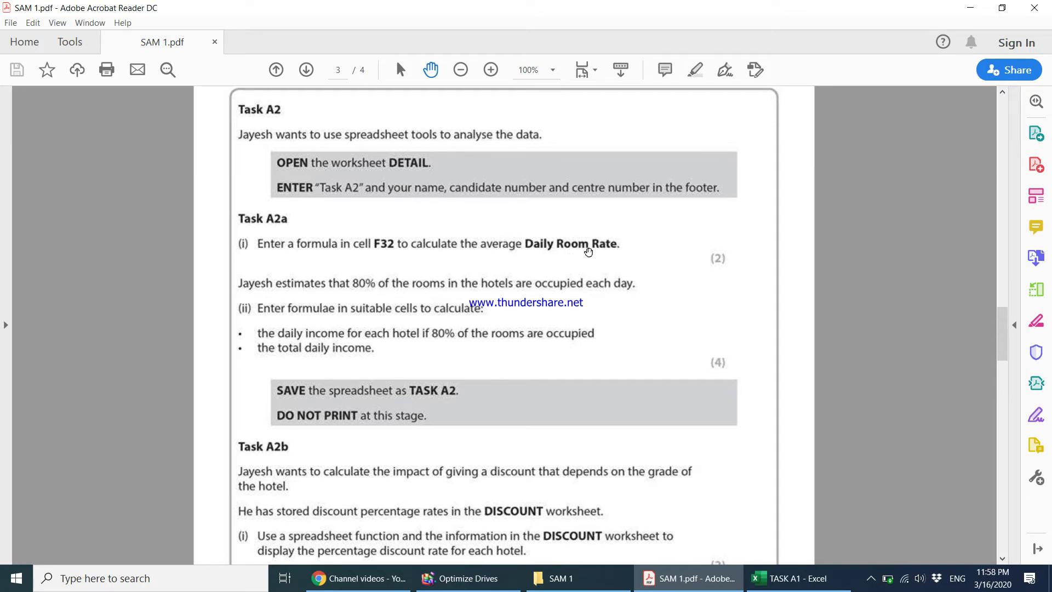
click(774, 580)
scroll(394, 301, down, 3)
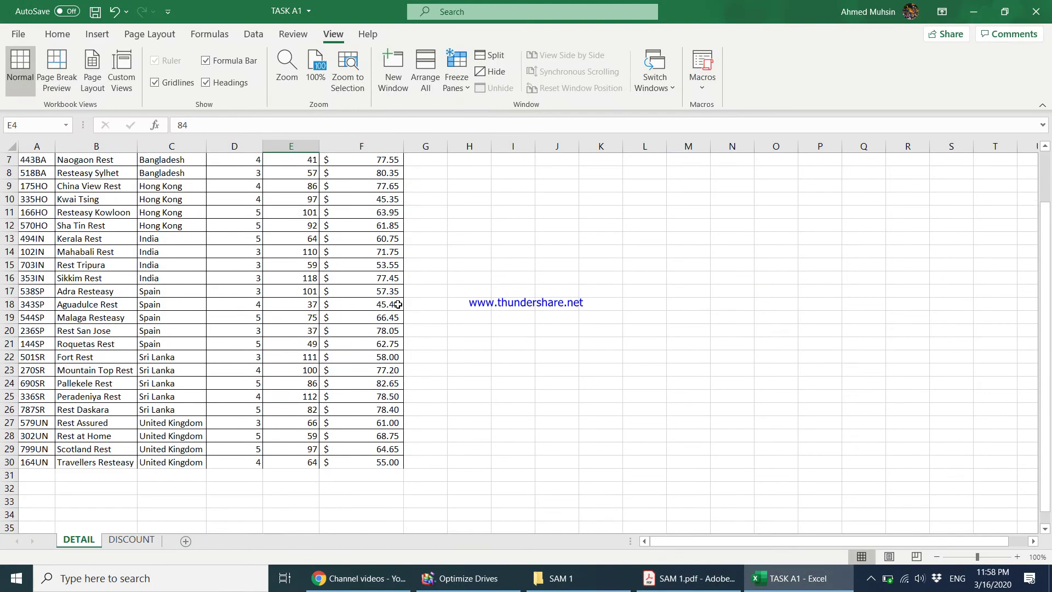
click(358, 447)
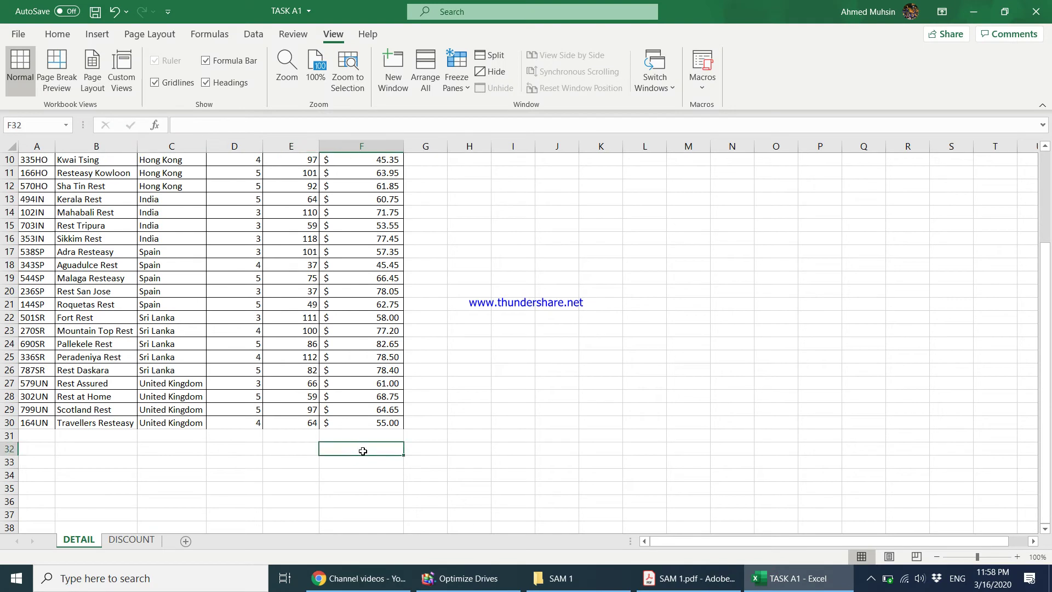
scroll(376, 391, up, 3)
scroll(376, 391, up, 1)
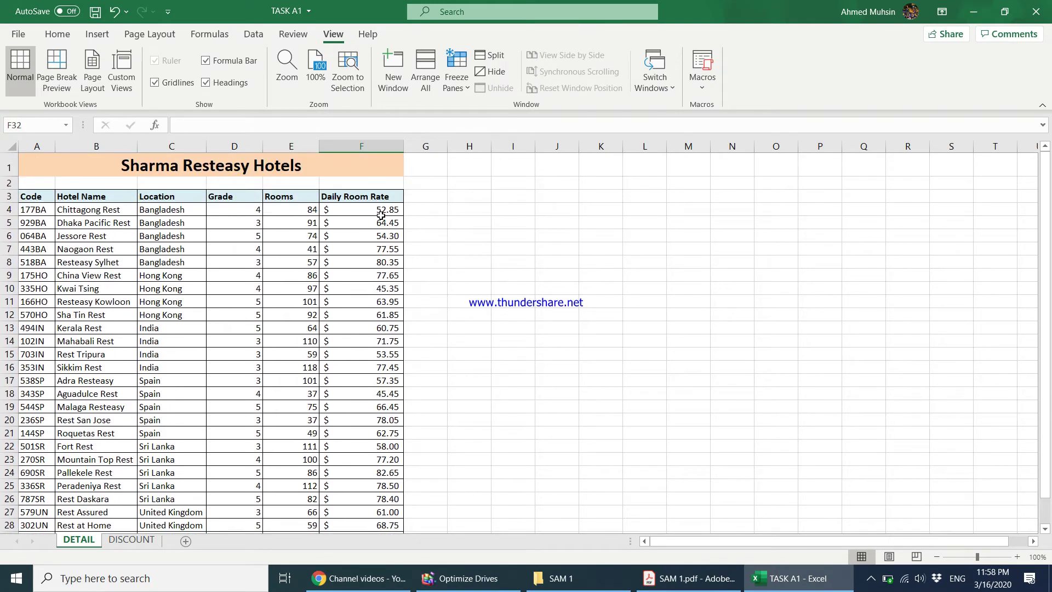
scroll(373, 420, down, 2)
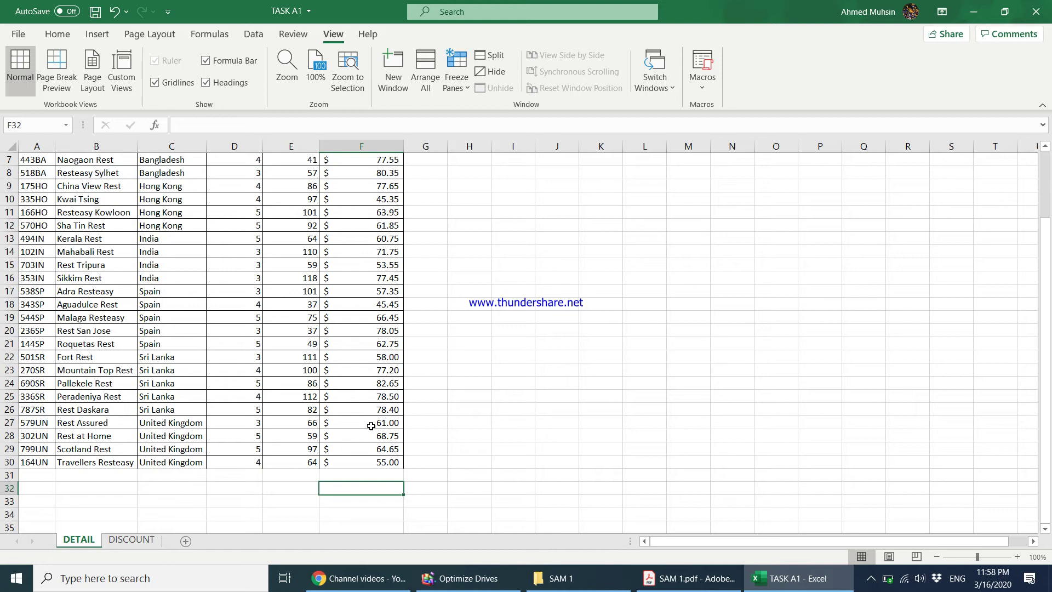
text(=average)
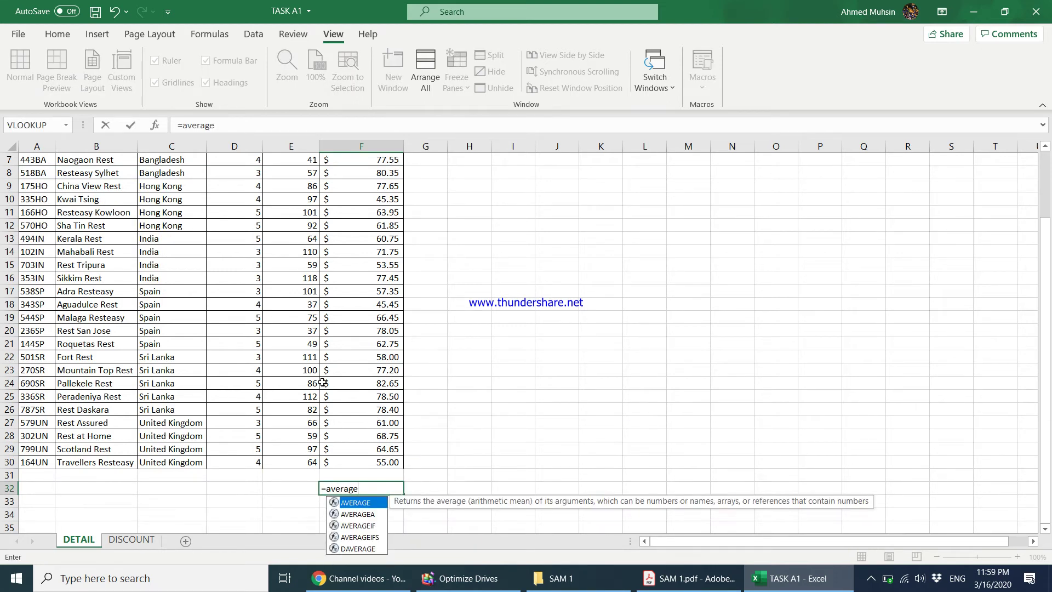
text(()
drag(384, 464, 387, 186)
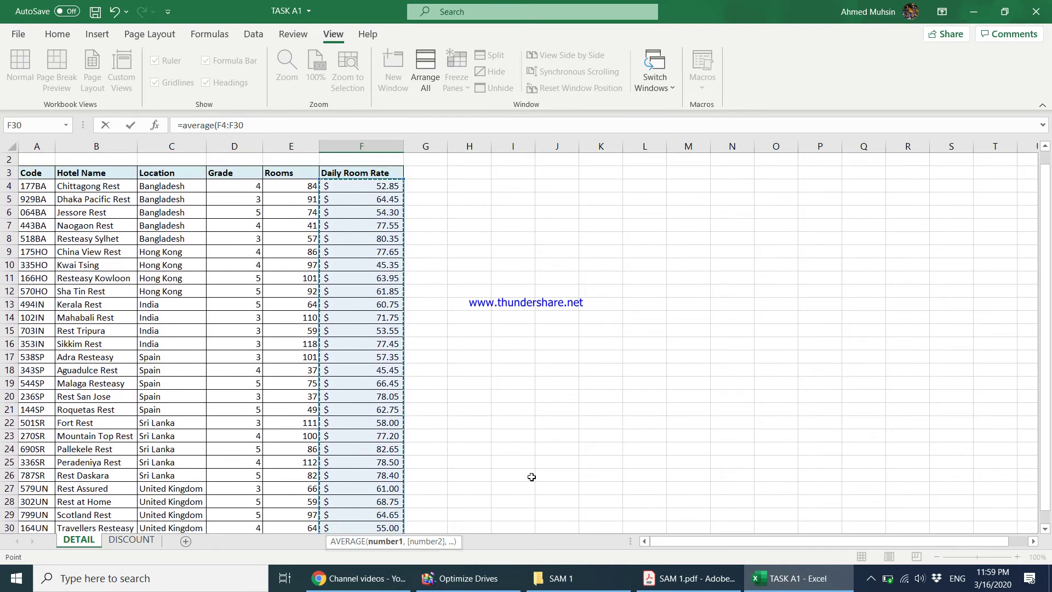
scroll(531, 475, down, 5)
text())
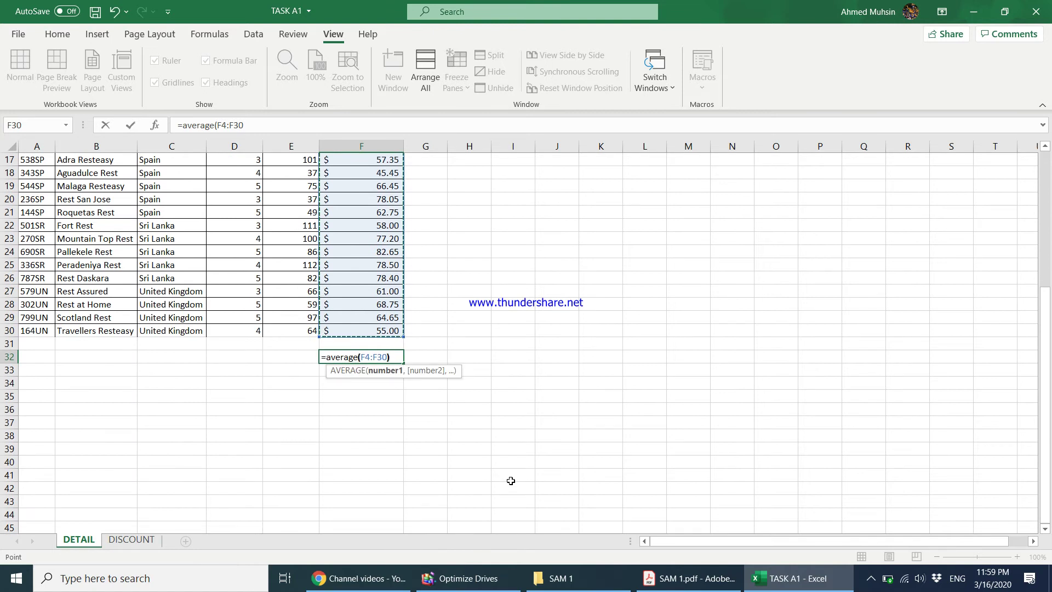
key(Return)
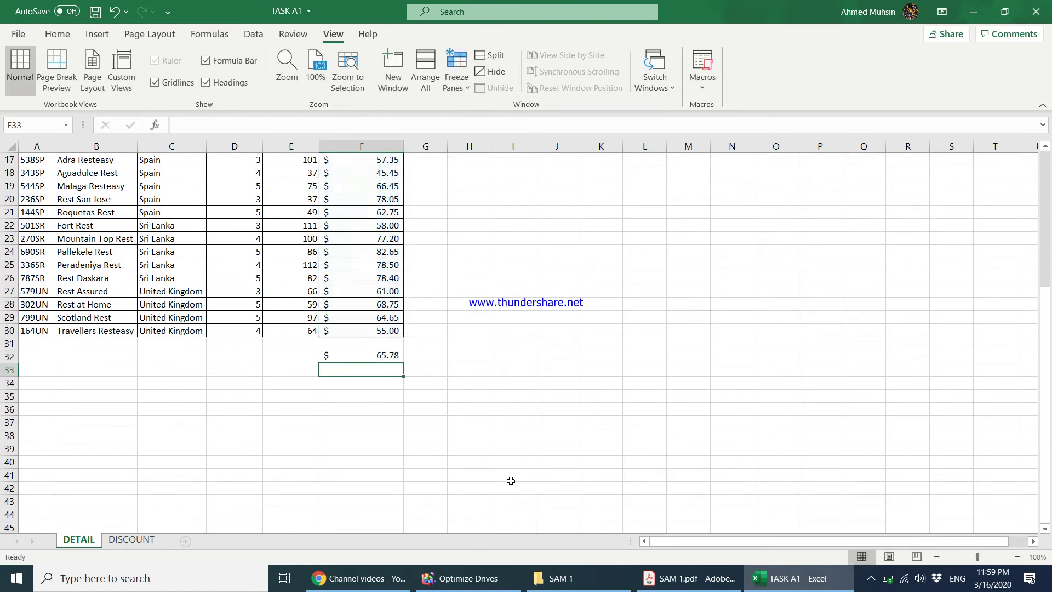
click(387, 361)
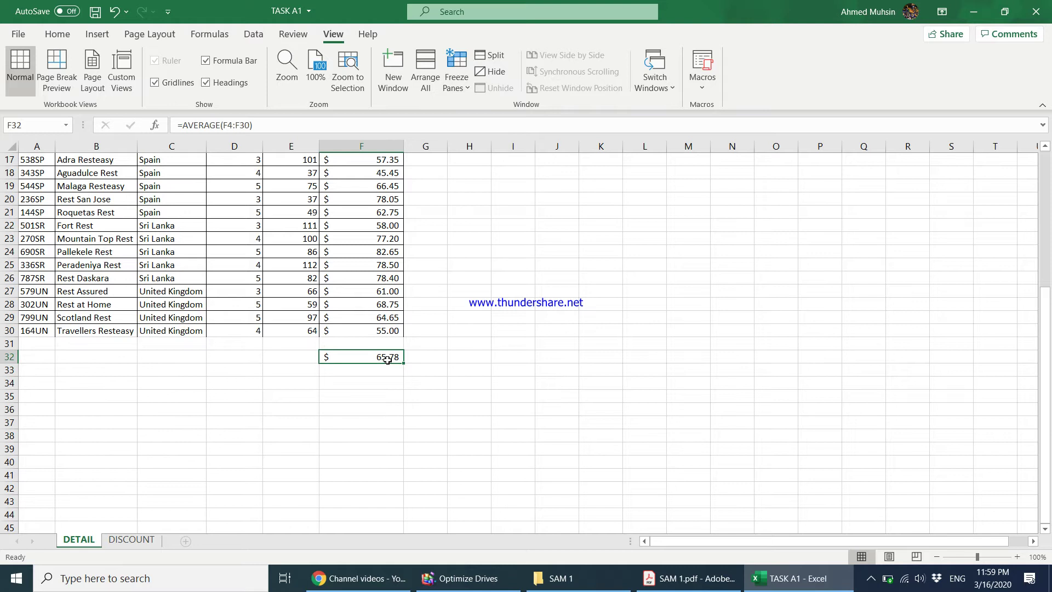
- Read Task A2a (ii) in the exam PDF and enter the heading "Daily Income if 80% of Rooms Occupied" in cell G3 of DETAIL
click(672, 580)
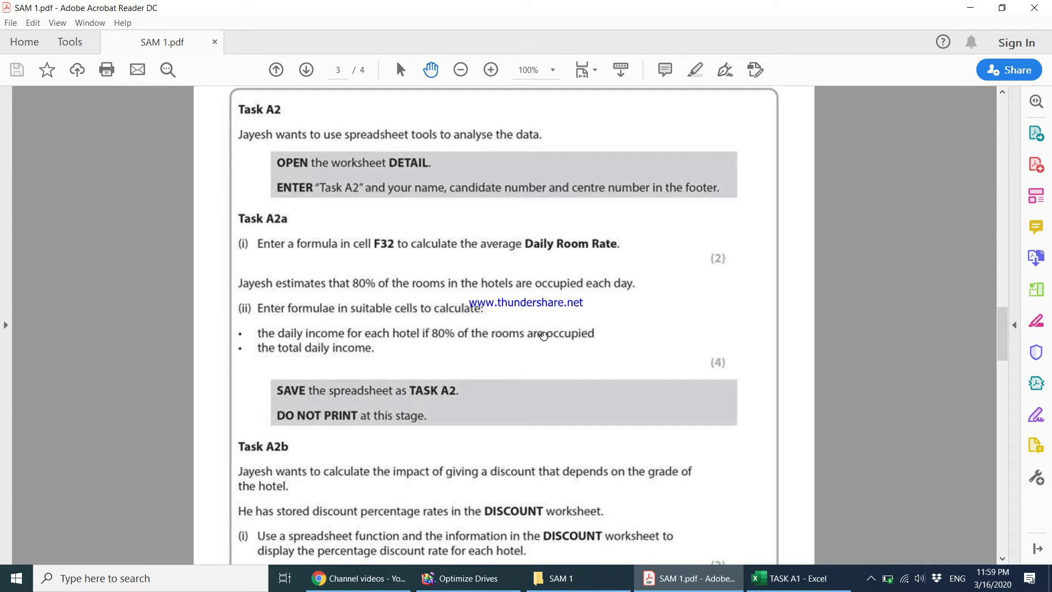
click(795, 578)
scroll(455, 346, up, 3)
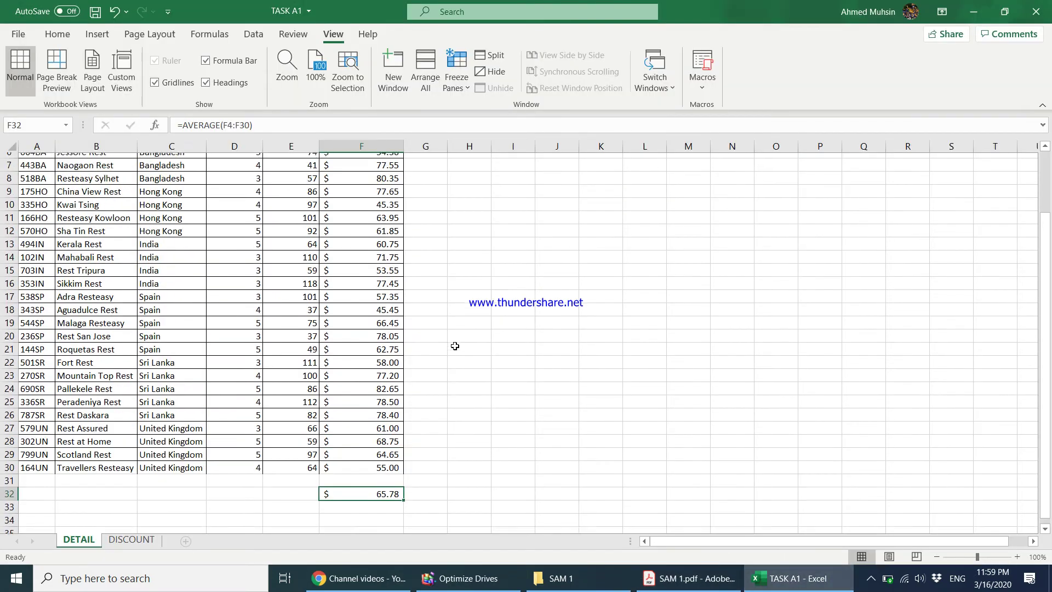
scroll(455, 346, up, 2)
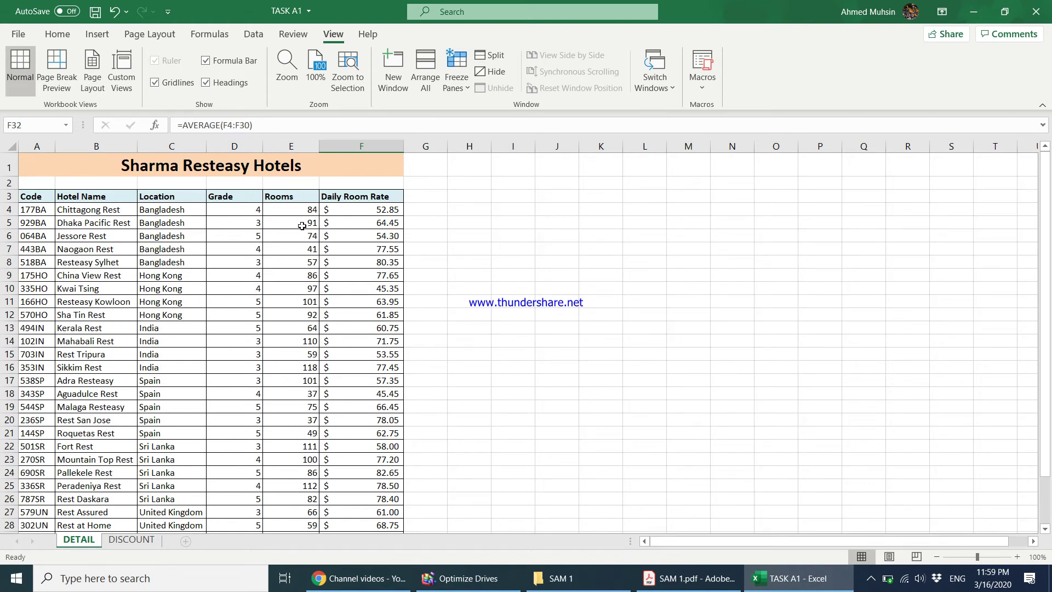
click(418, 212)
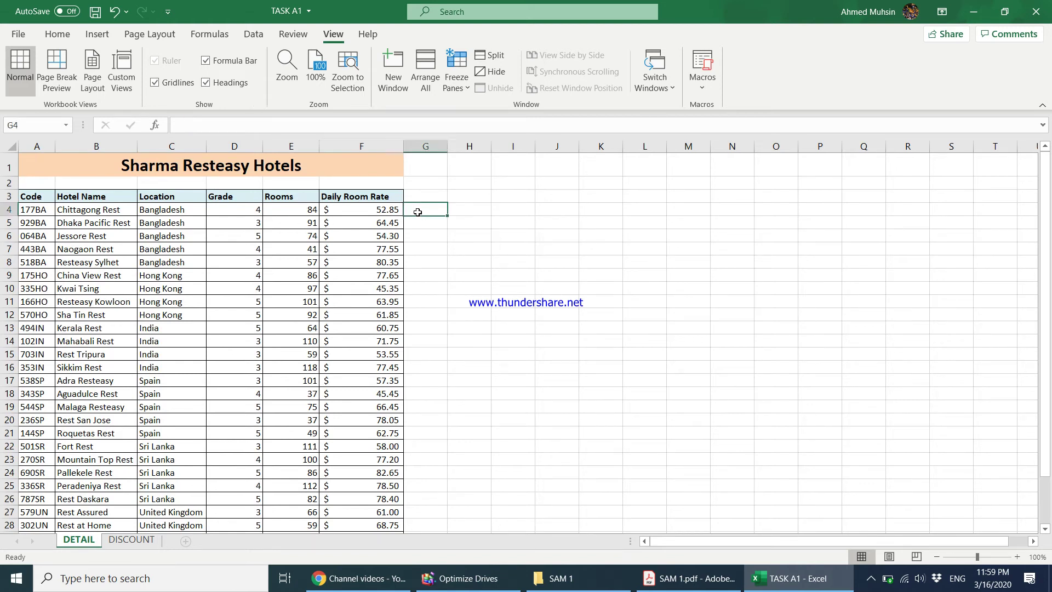
click(424, 199)
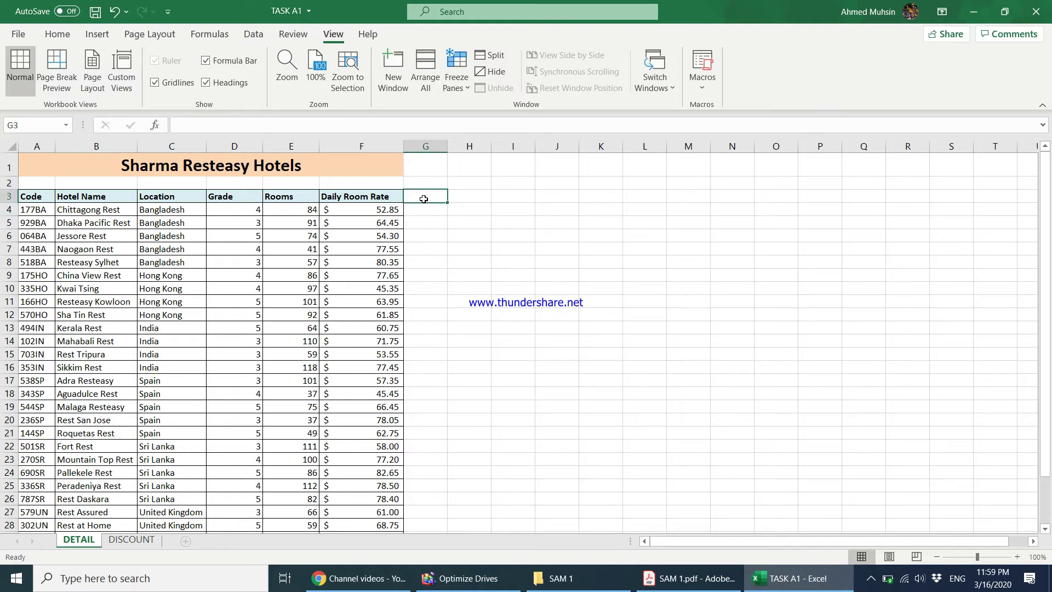
text(Daily Income)
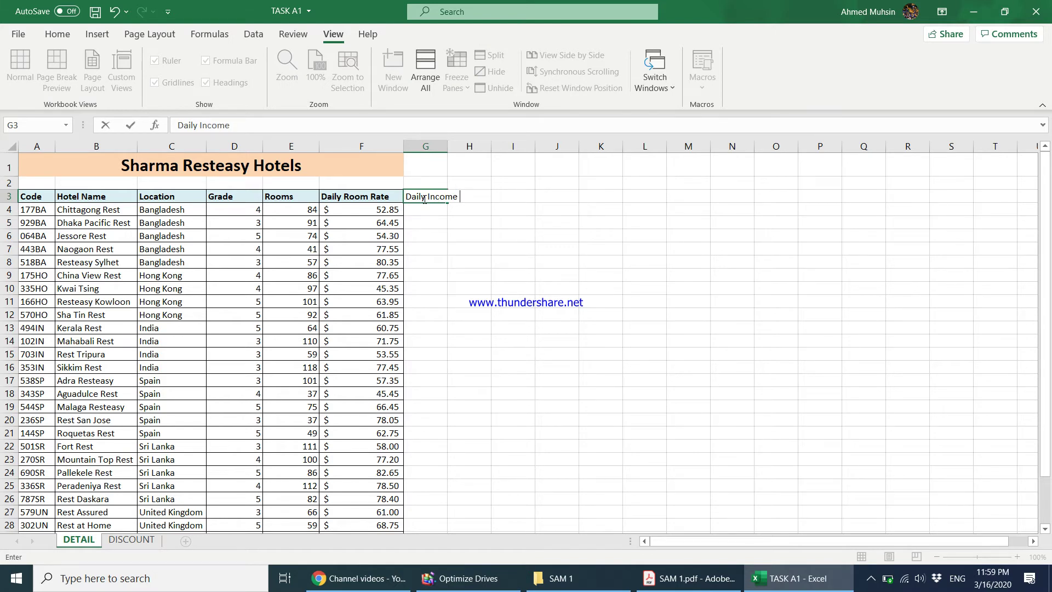
text( if 80% of Rooms Occupied)
key(Return)
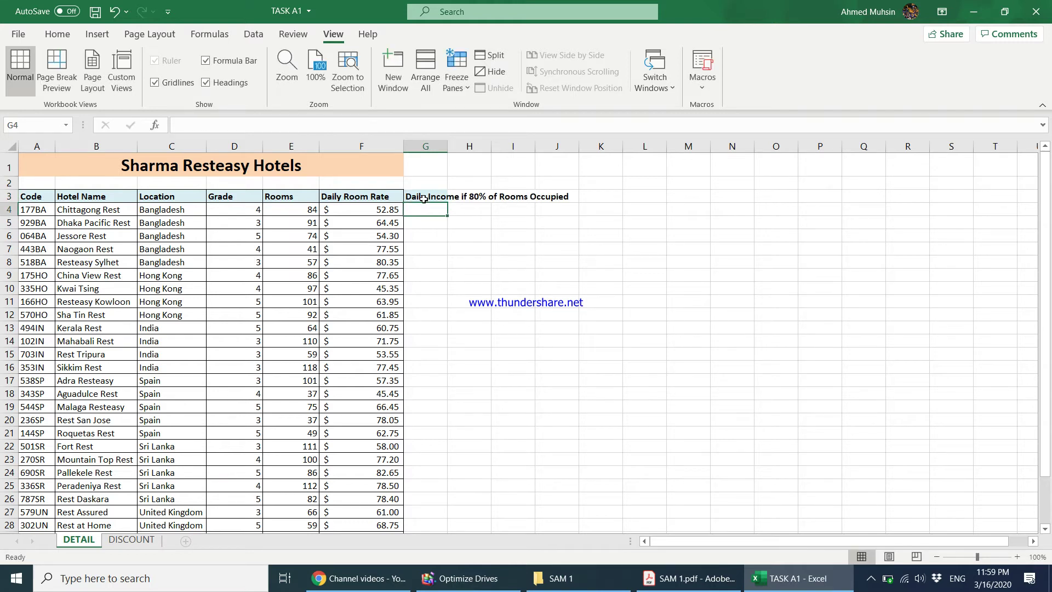
- Wrap the G3 heading text, widen column G and reduce row 3's height to fit the heading on three lines
click(423, 197)
click(58, 34)
click(398, 62)
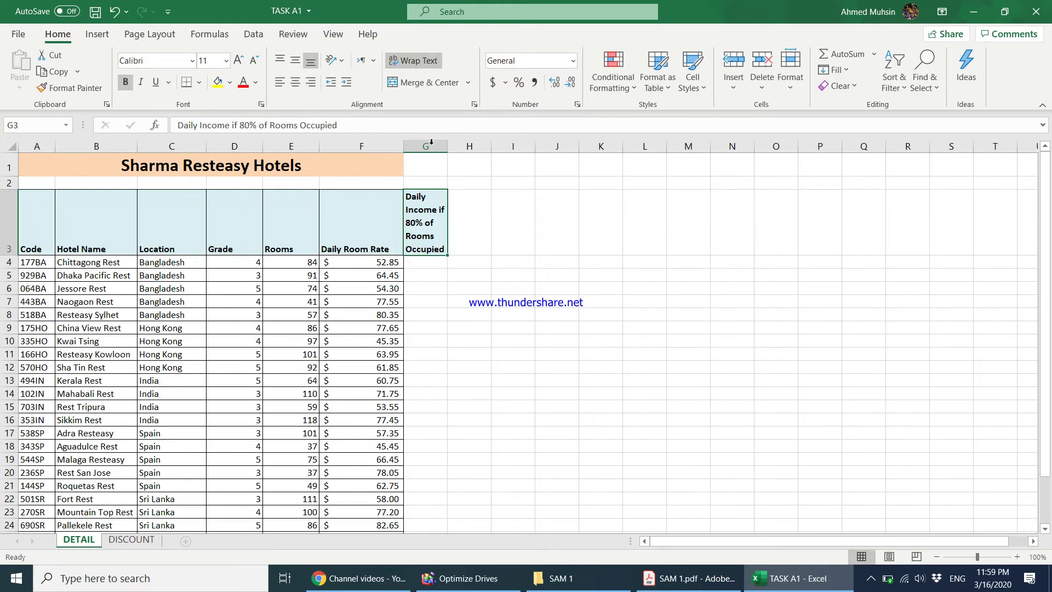
drag(452, 148, 481, 147)
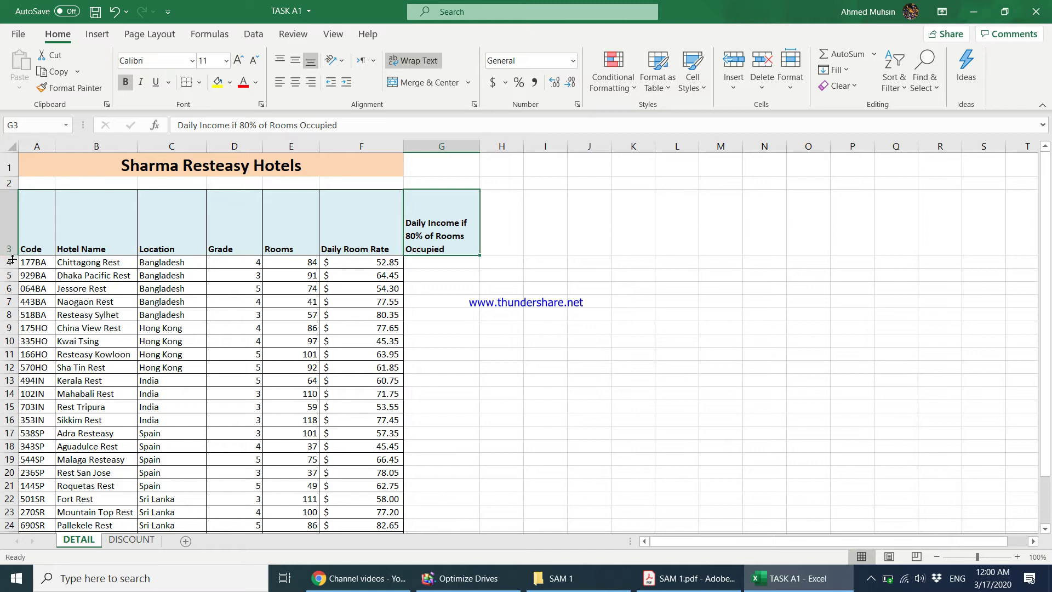
drag(10, 256, 9, 230)
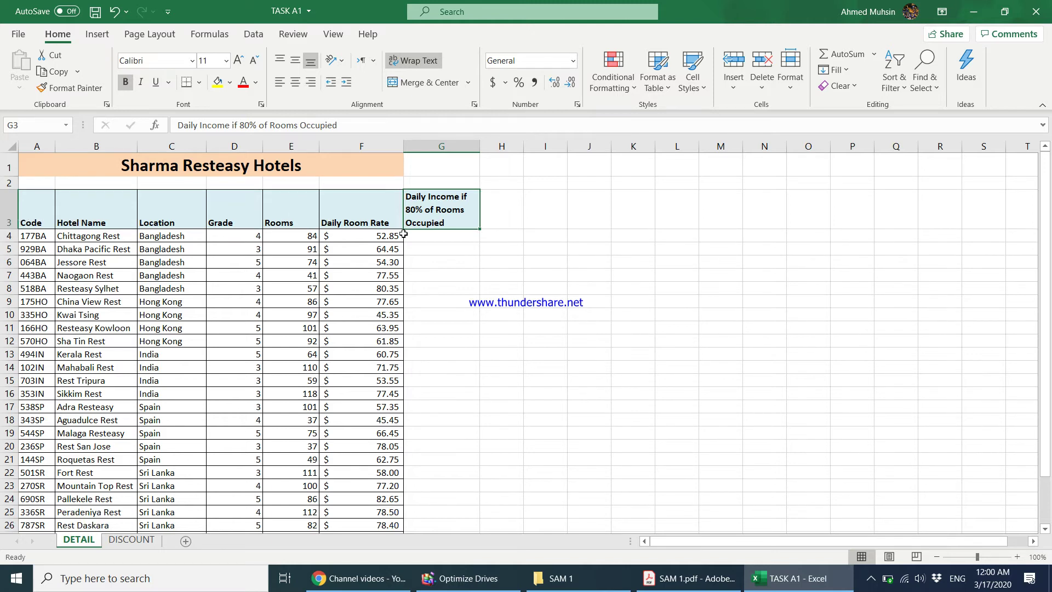
- Enter the formula =80%*E4*F4 in cell G4 to calculate the first hotel's daily income
click(425, 234)
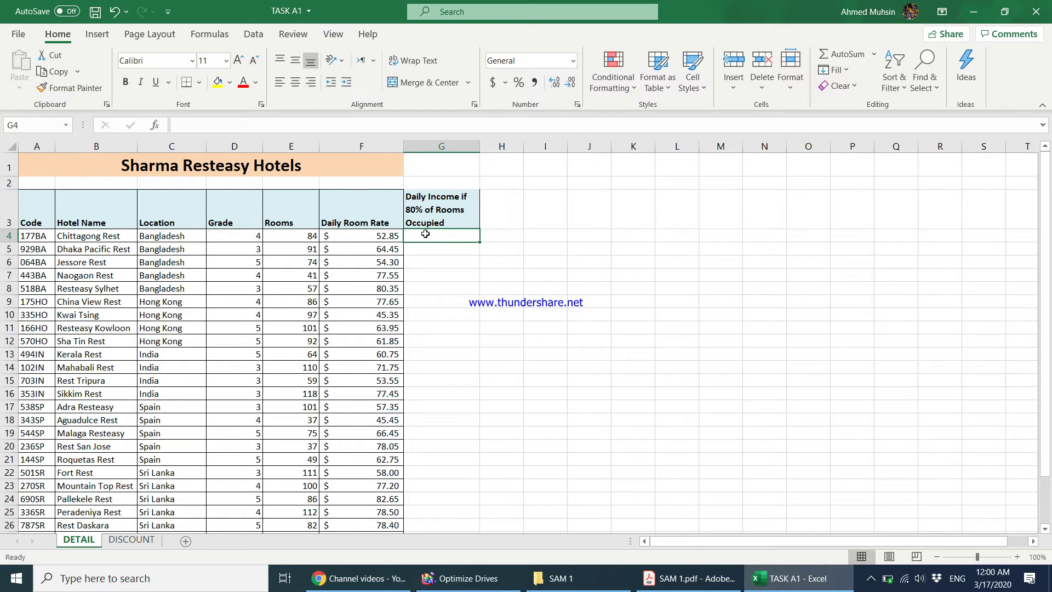
text(=)
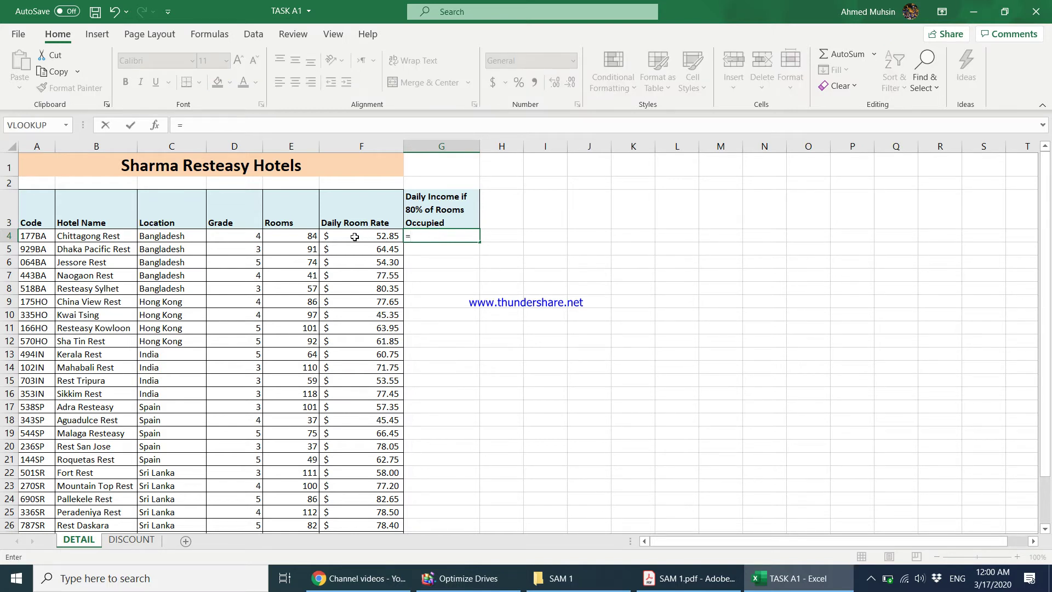
text(80%*)
click(307, 236)
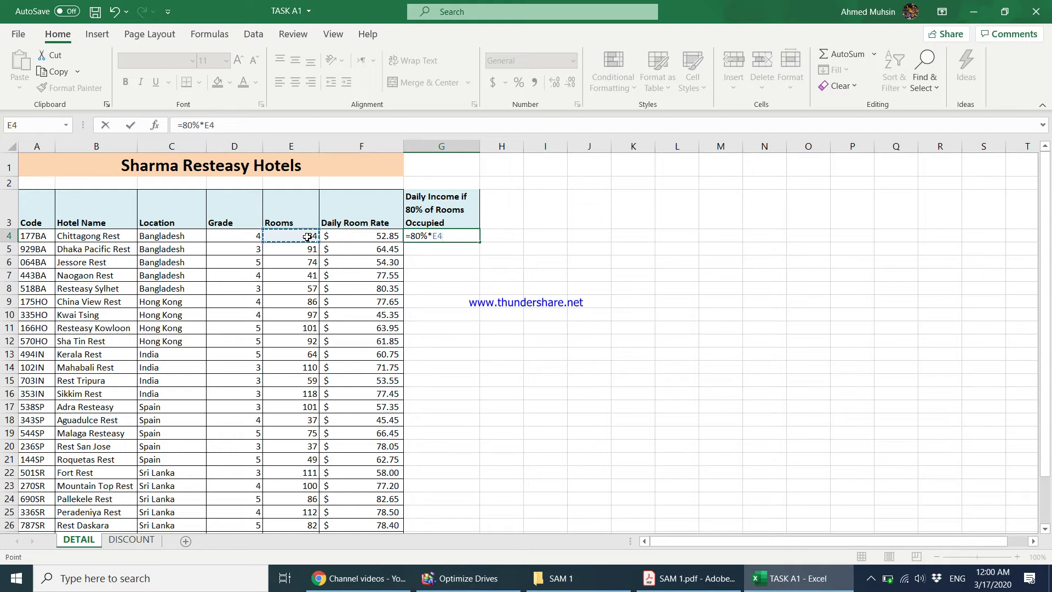
text(*)
click(374, 239)
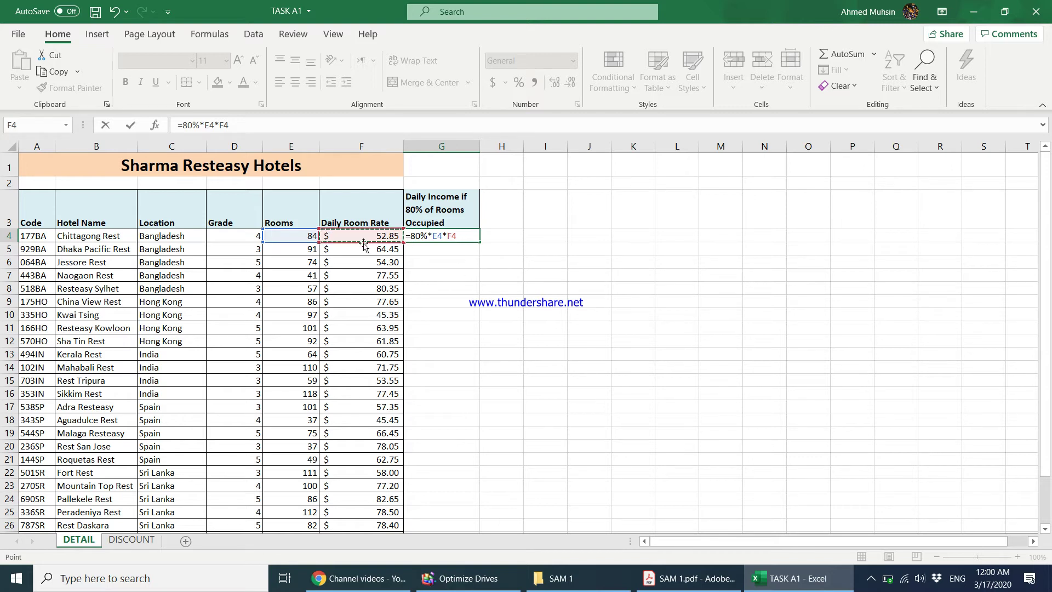
key(Return)
- Copy the daily income formula from G4 down through G30 for all the hotels and check one of the filled cells
click(439, 235)
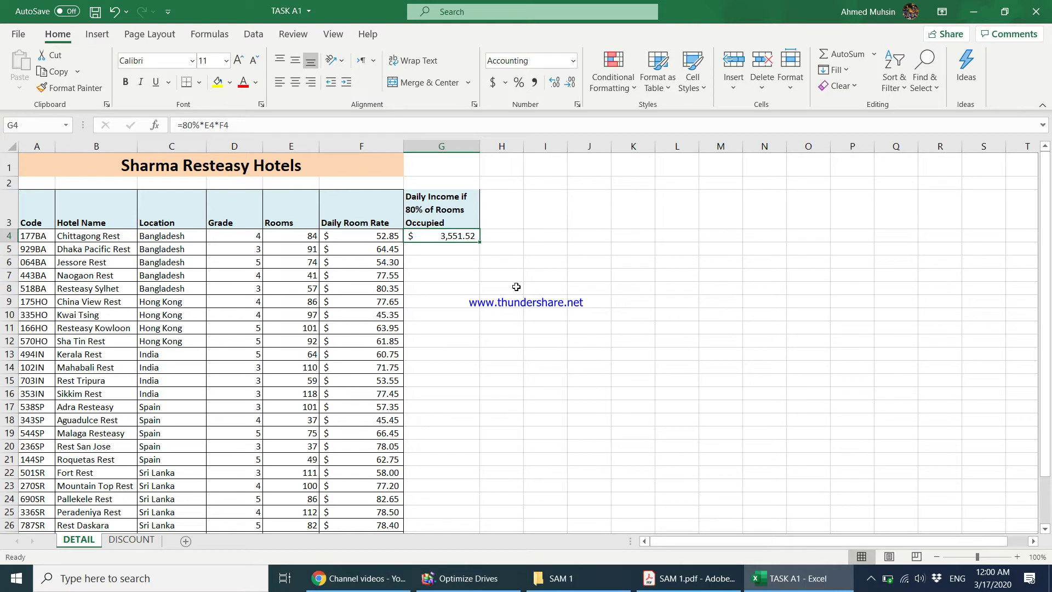
drag(481, 241, 467, 510)
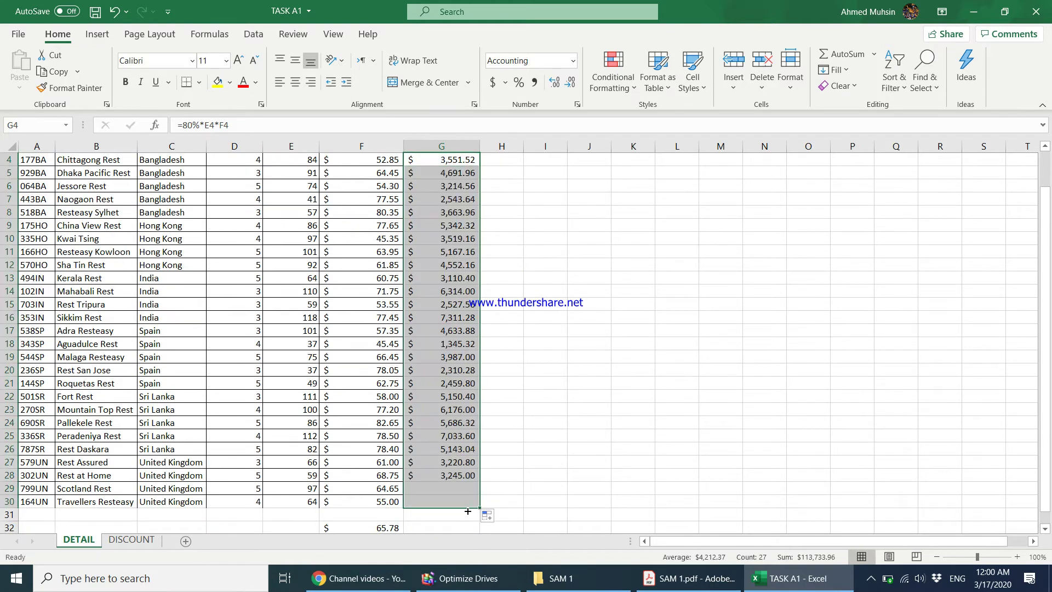
click(443, 415)
scroll(442, 414, up, 1)
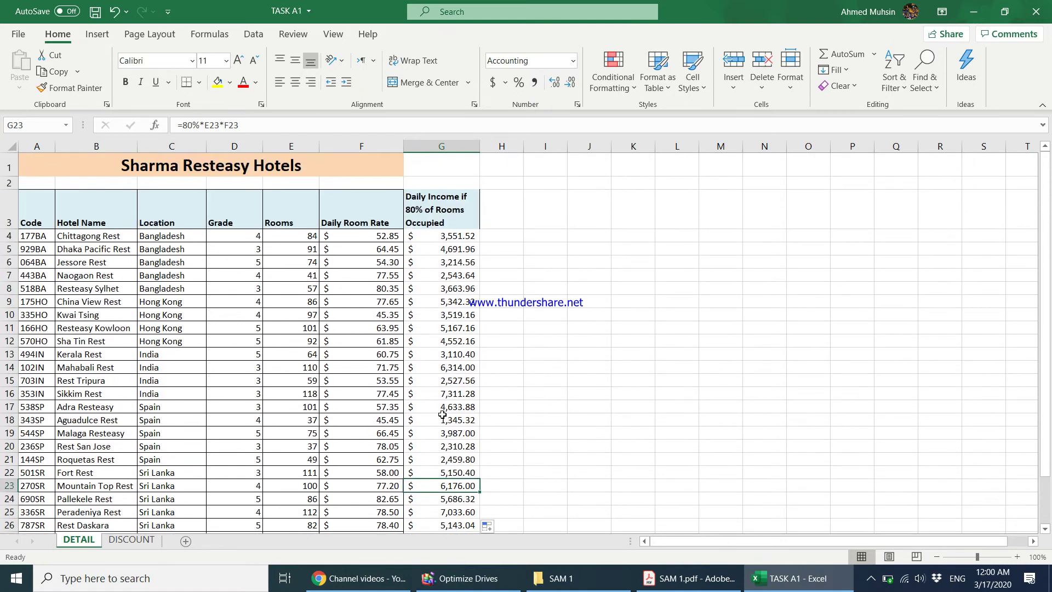
- Check the daily income formulas in G5 and G4 against the Task A2a (ii) requirements in the exam PDF
click(456, 245)
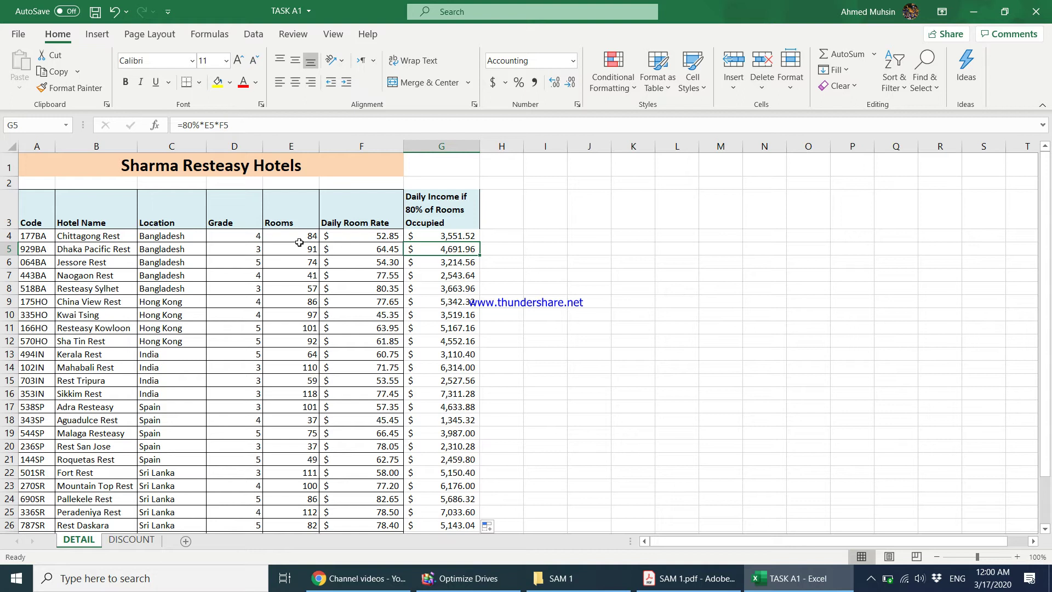
click(444, 235)
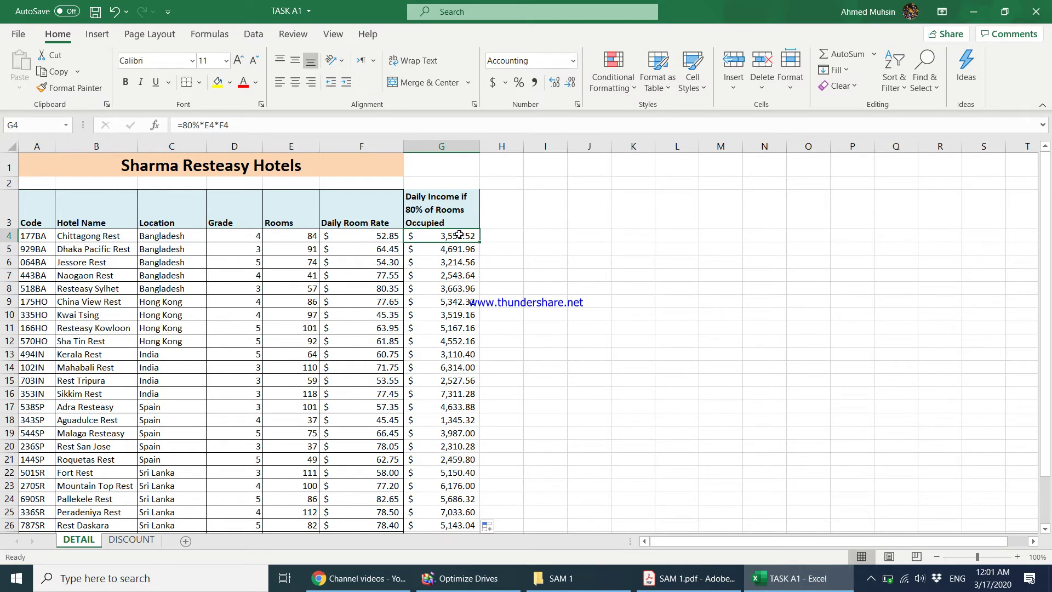
click(691, 579)
scroll(423, 360, down, 1)
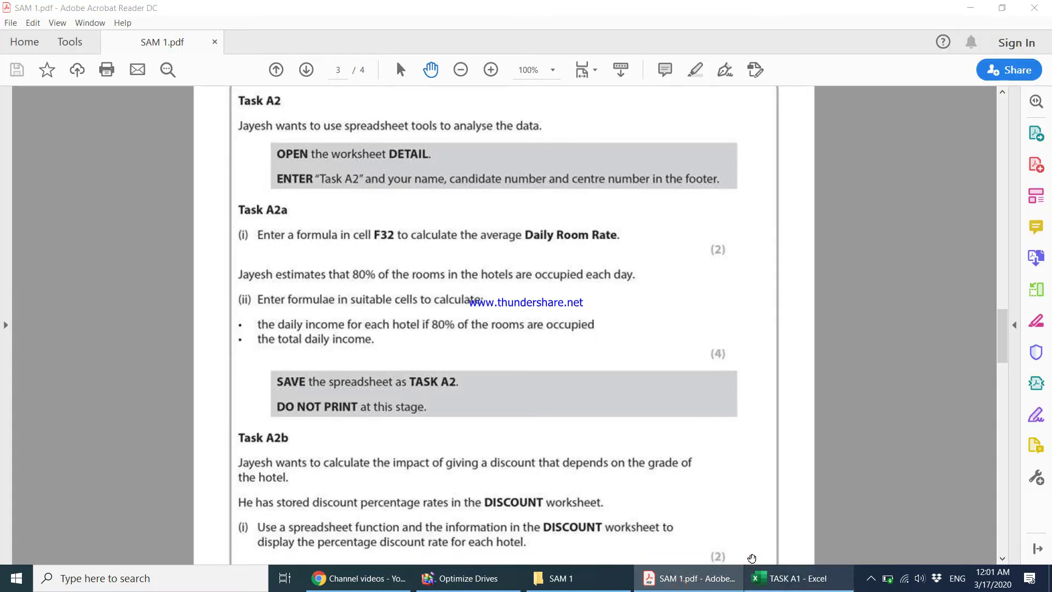
click(770, 579)
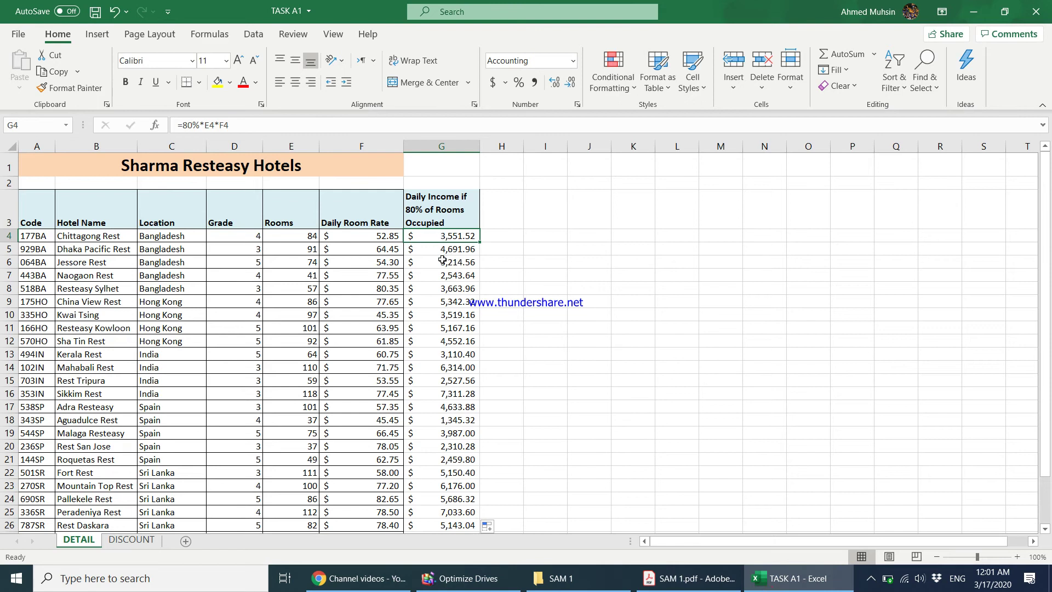
- Enter =SUM(G4:G30) in cell G32 to calculate the total daily income and check the formula
scroll(454, 324, down, 4)
click(462, 412)
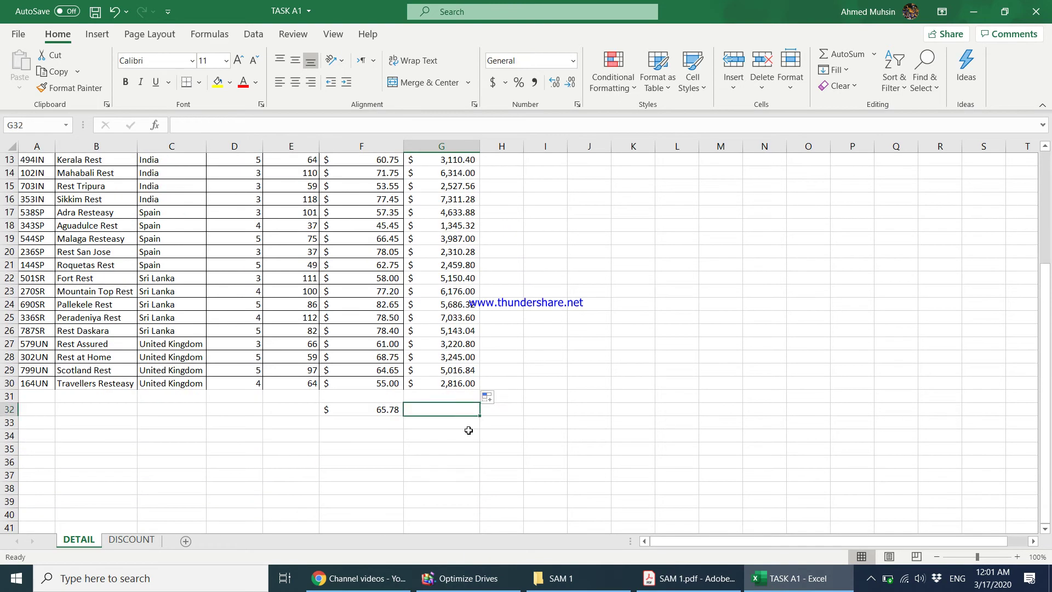
text(=)
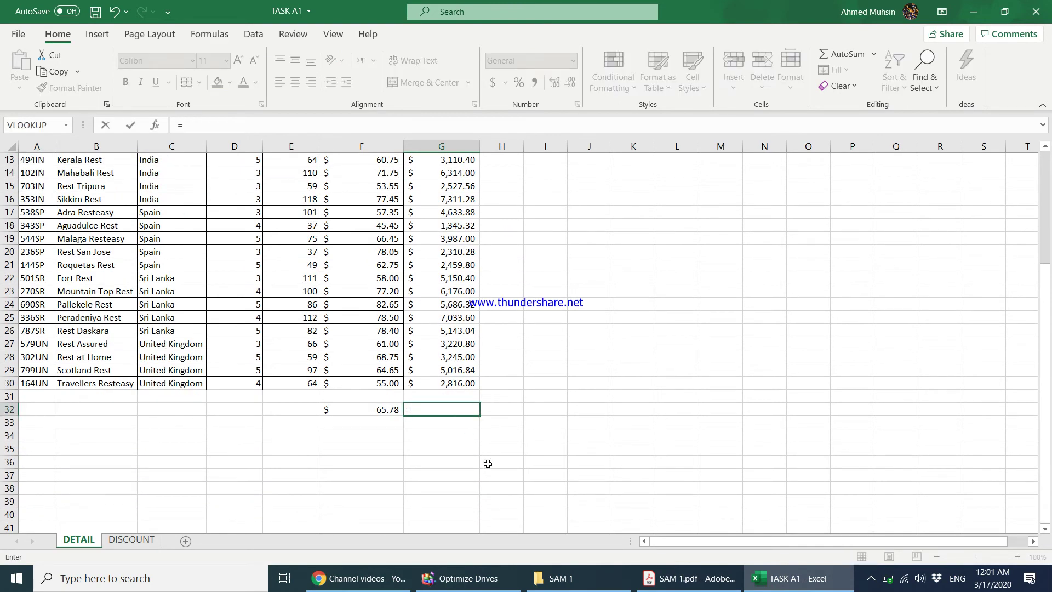
text(sum)
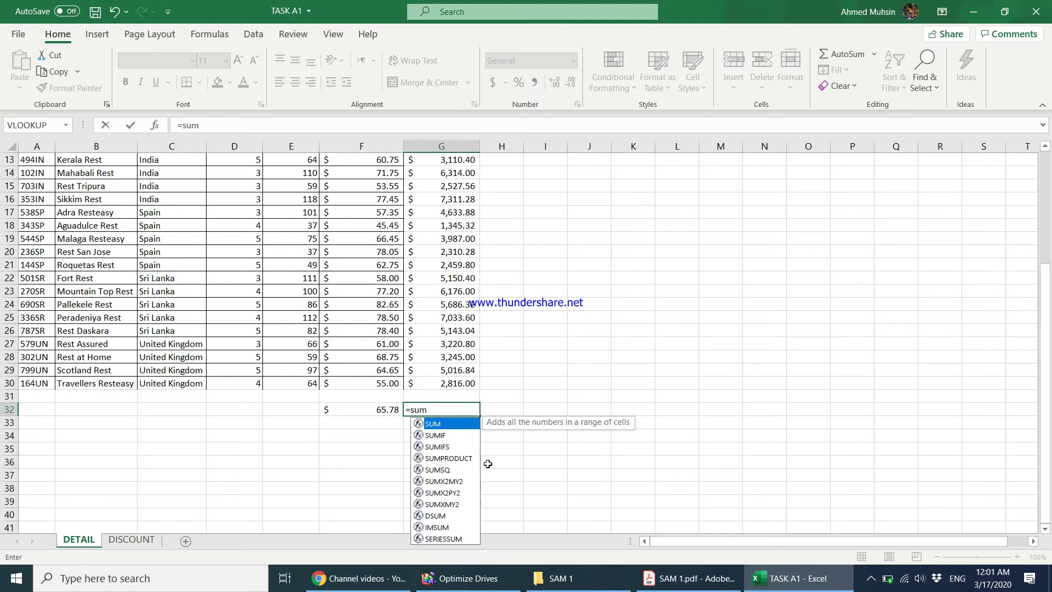
text(()
drag(453, 382, 457, 212)
scroll(486, 344, down, 6)
text())
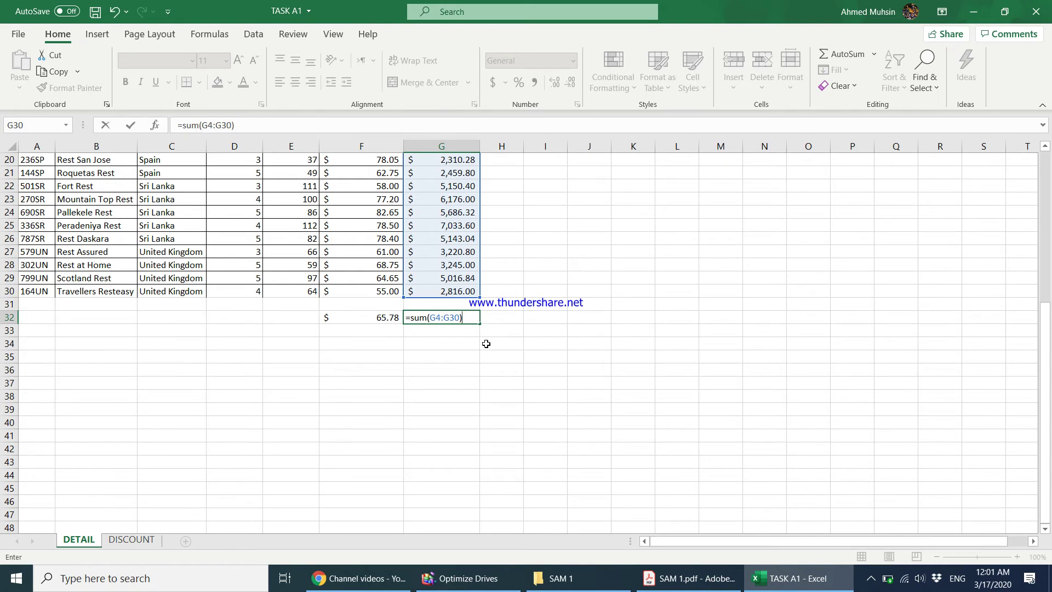
key(Return)
click(454, 319)
scroll(454, 351, up, 6)
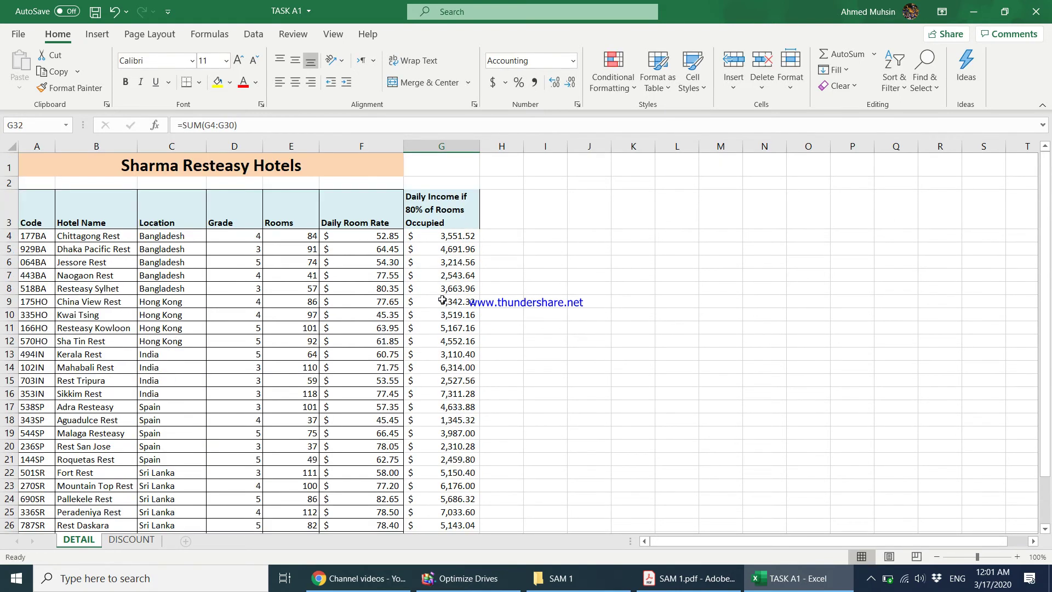
- Read the save instruction after Task A2a in the exam PDF and save a copy of the workbook as TASK A2
click(722, 589)
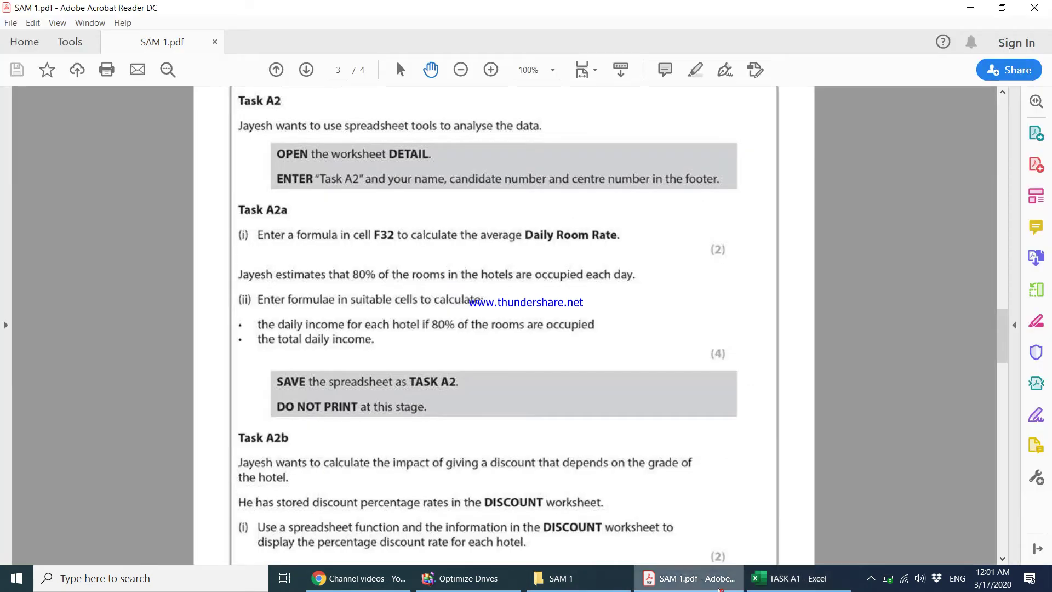
scroll(306, 337, down, 1)
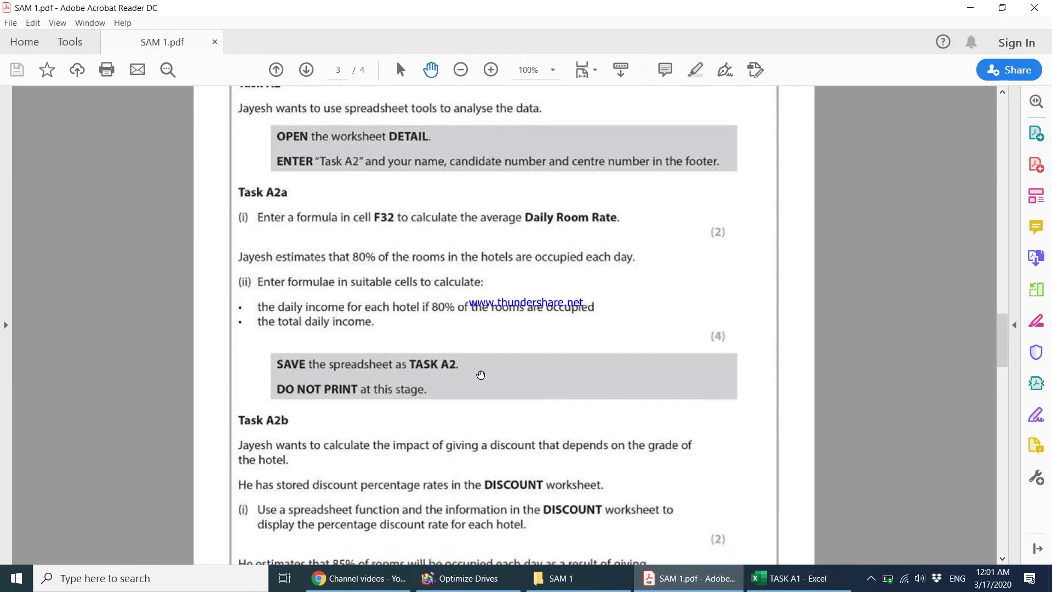
click(777, 589)
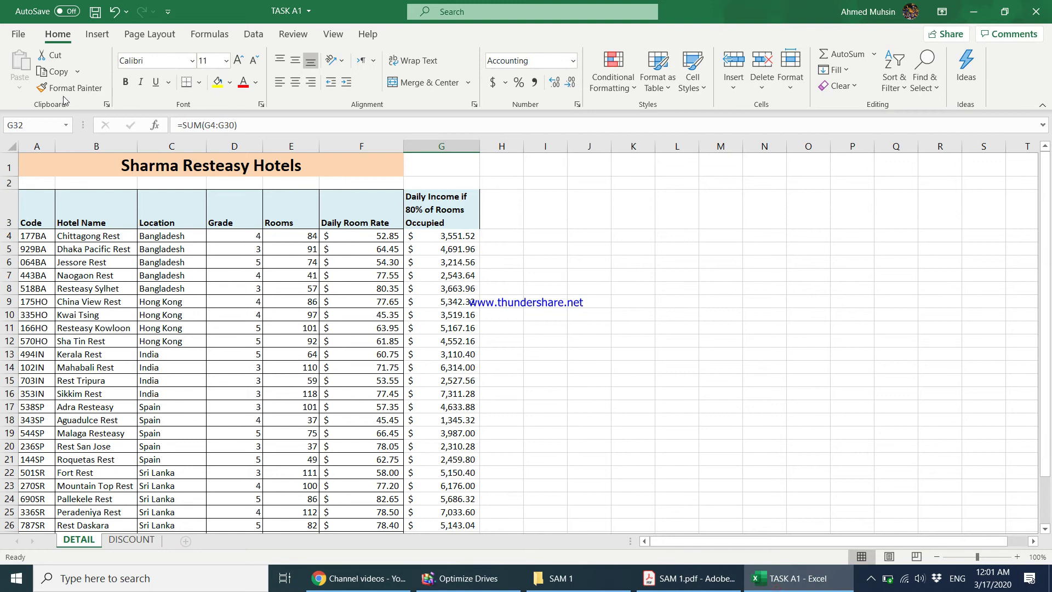
click(14, 33)
click(43, 223)
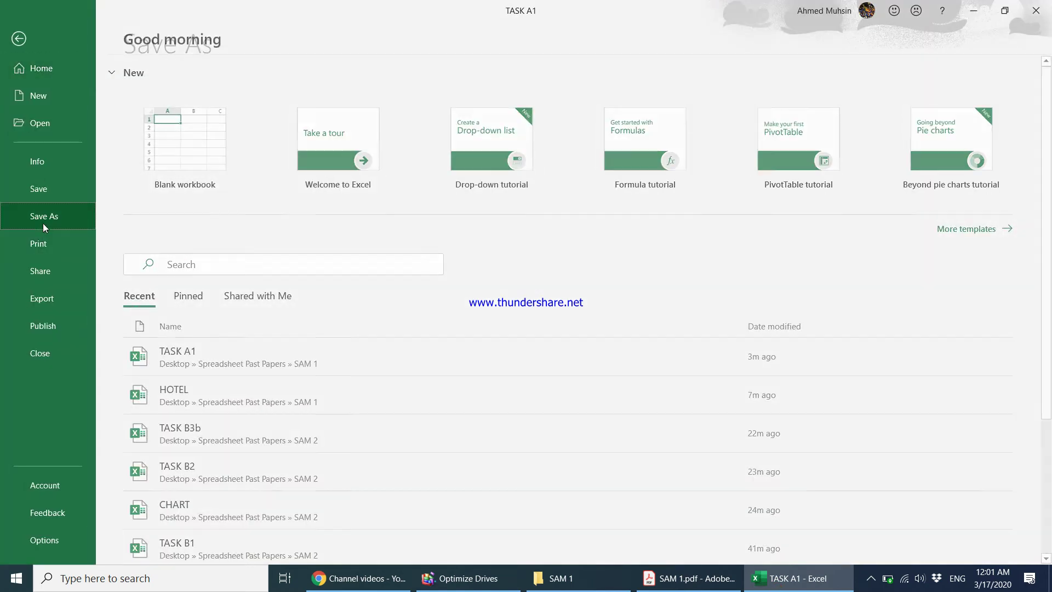
click(187, 362)
click(202, 230)
key(BackSpace)
text(2)
key(ctrl+a)
key(Return)
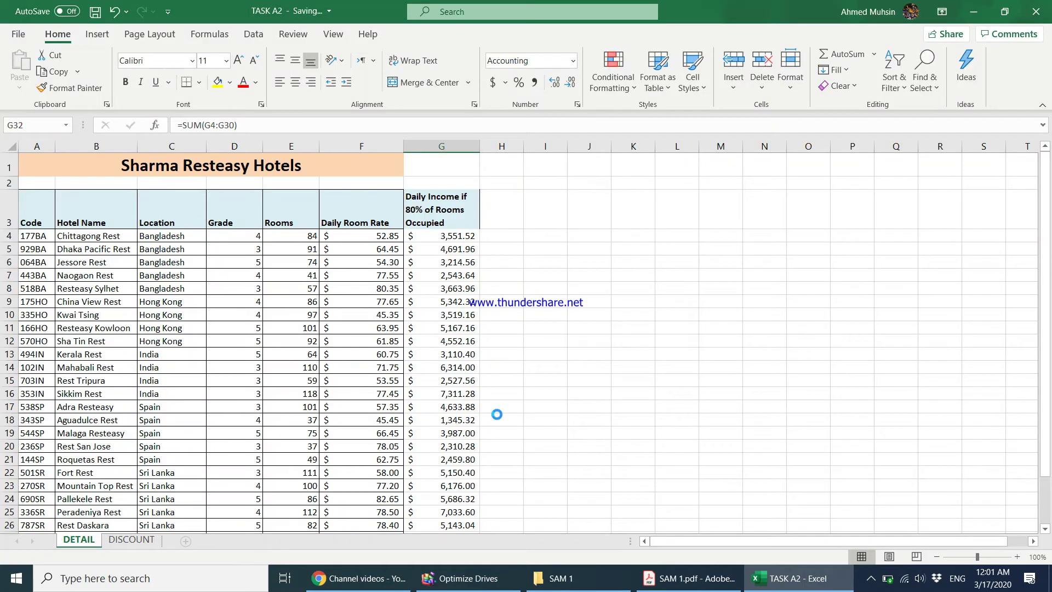
- Read Task A2b (i) in the exam PDF and locate the first hotel's grade and the empty cell H4 in DETAIL
click(664, 578)
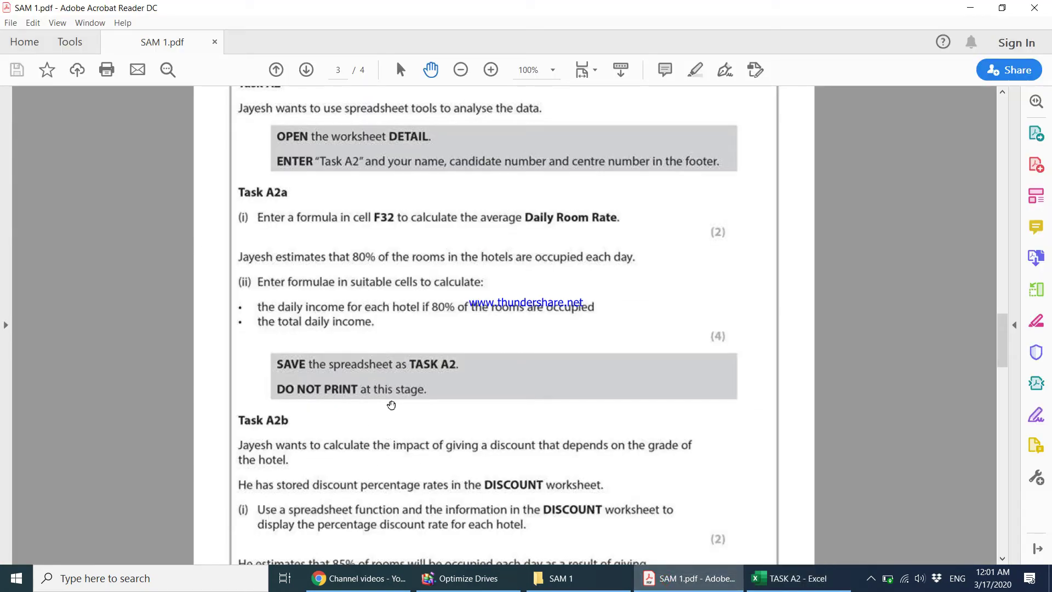
scroll(351, 430, down, 5)
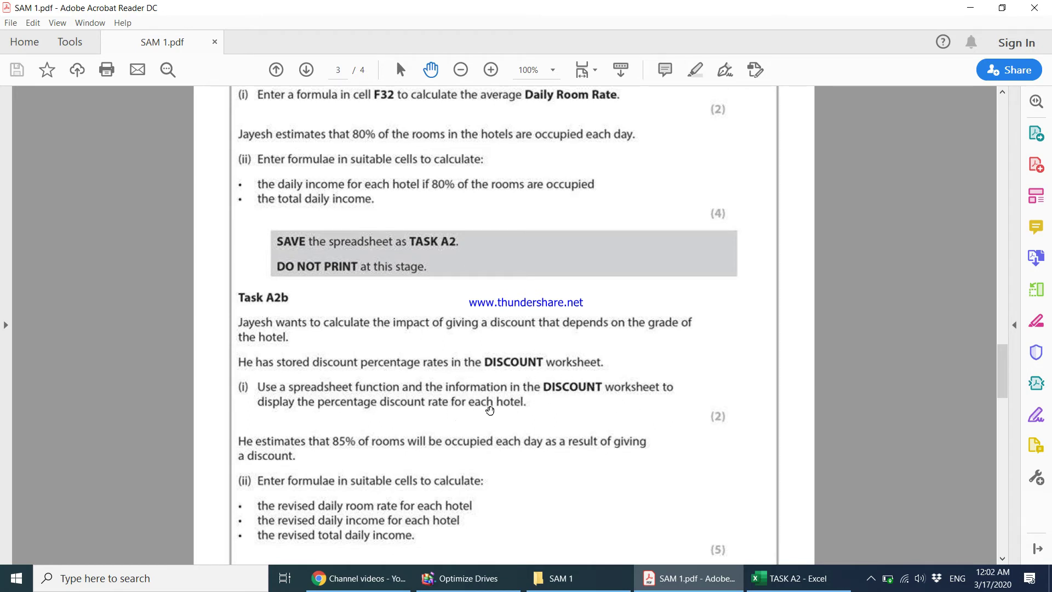
click(773, 589)
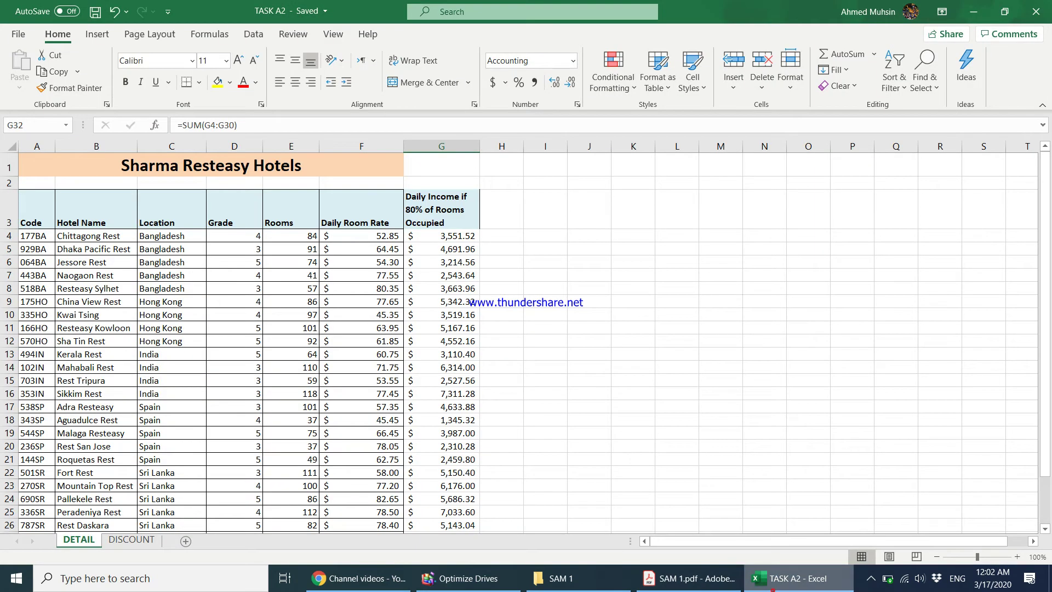
click(439, 223)
click(247, 234)
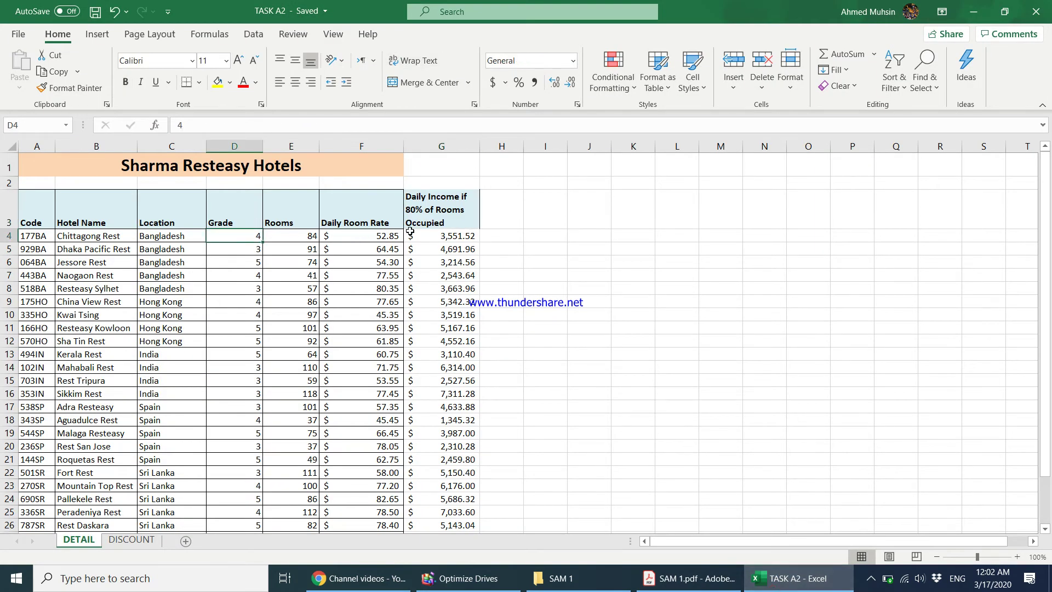
click(490, 239)
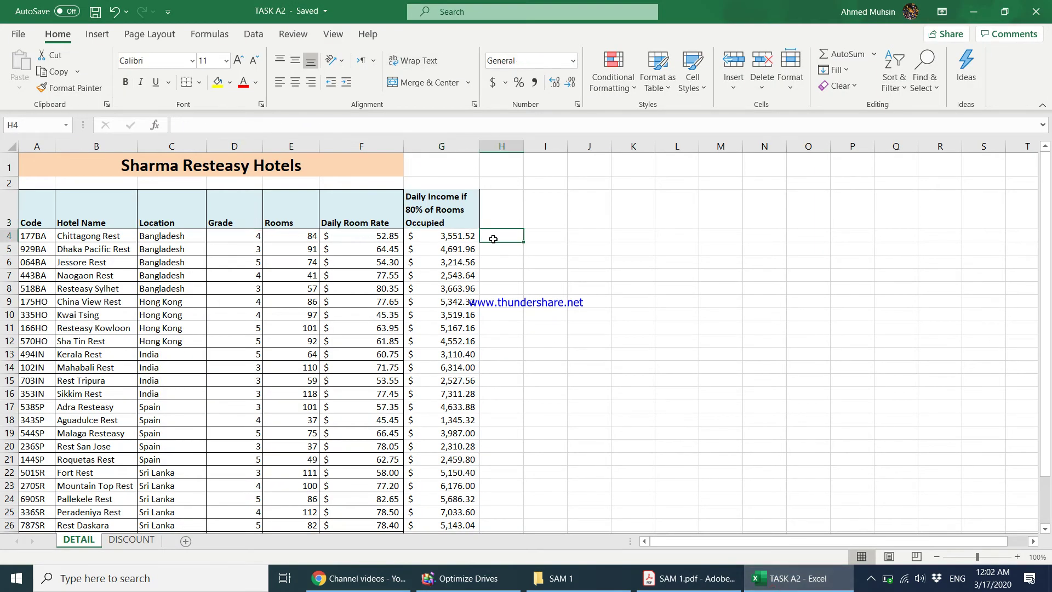
- Examine which discount rate belongs to each grade on the DISCOUNT worksheet and compare with the first hotel's grade in DETAIL
click(137, 543)
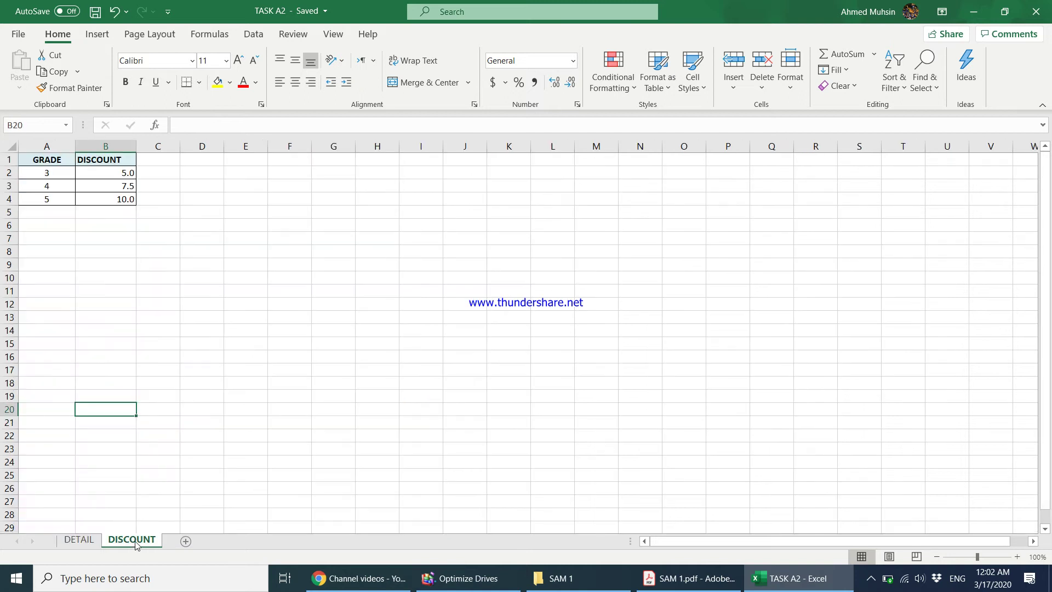
click(60, 176)
click(95, 172)
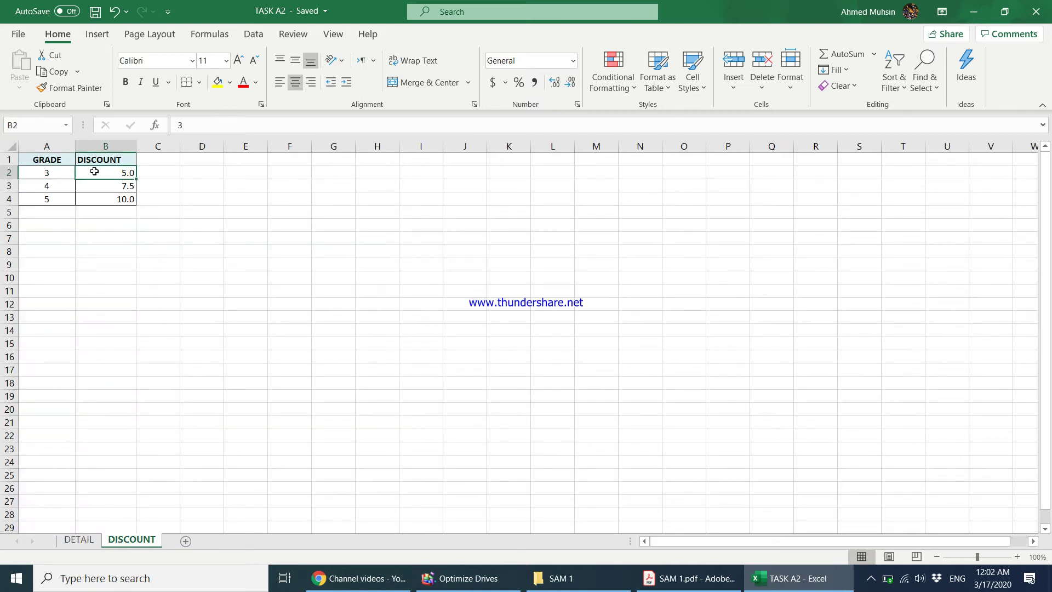
click(47, 187)
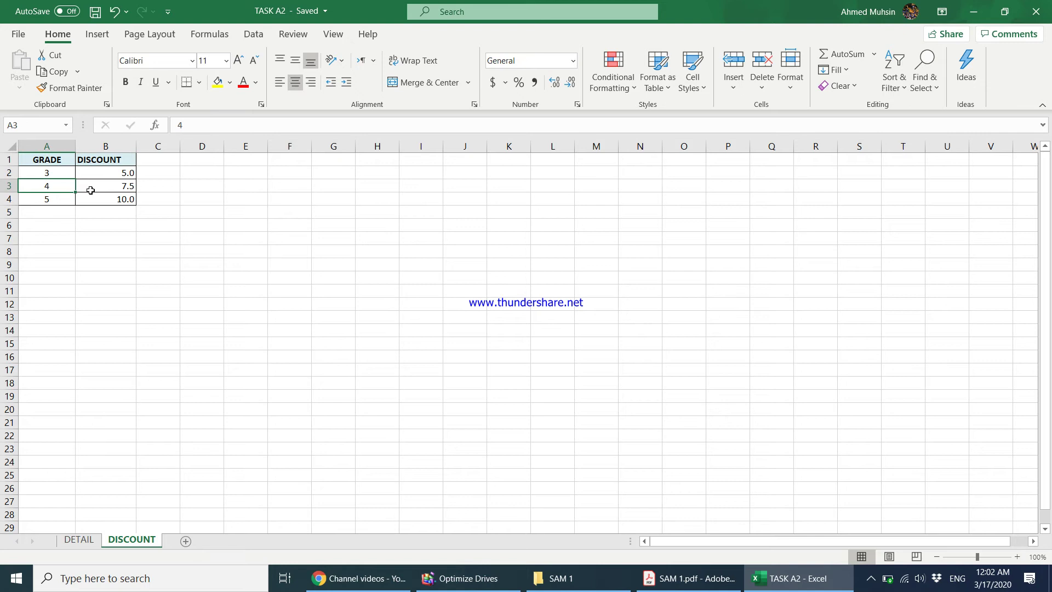
click(90, 190)
click(43, 201)
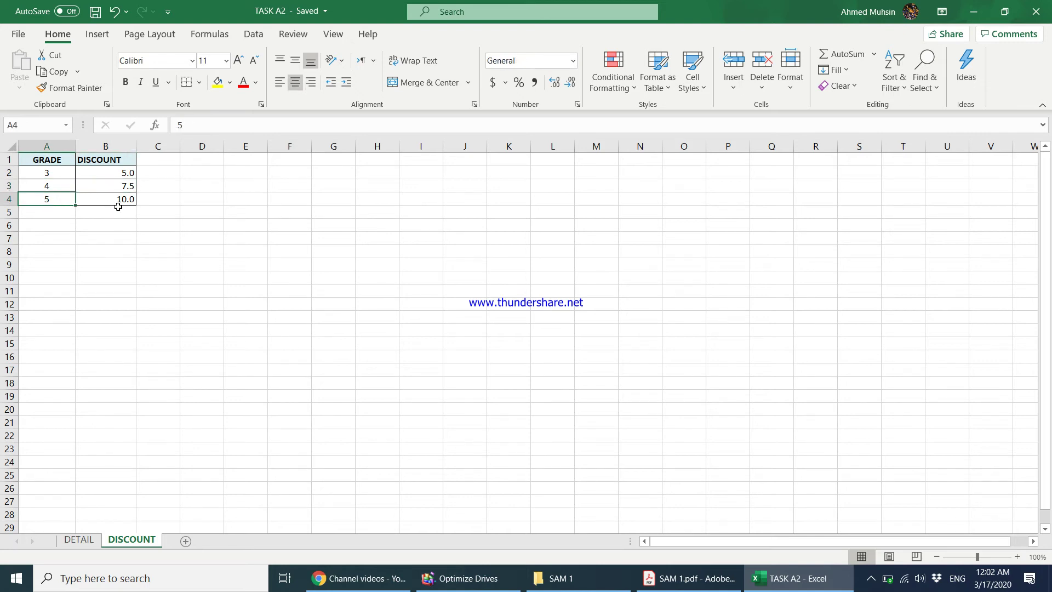
click(124, 200)
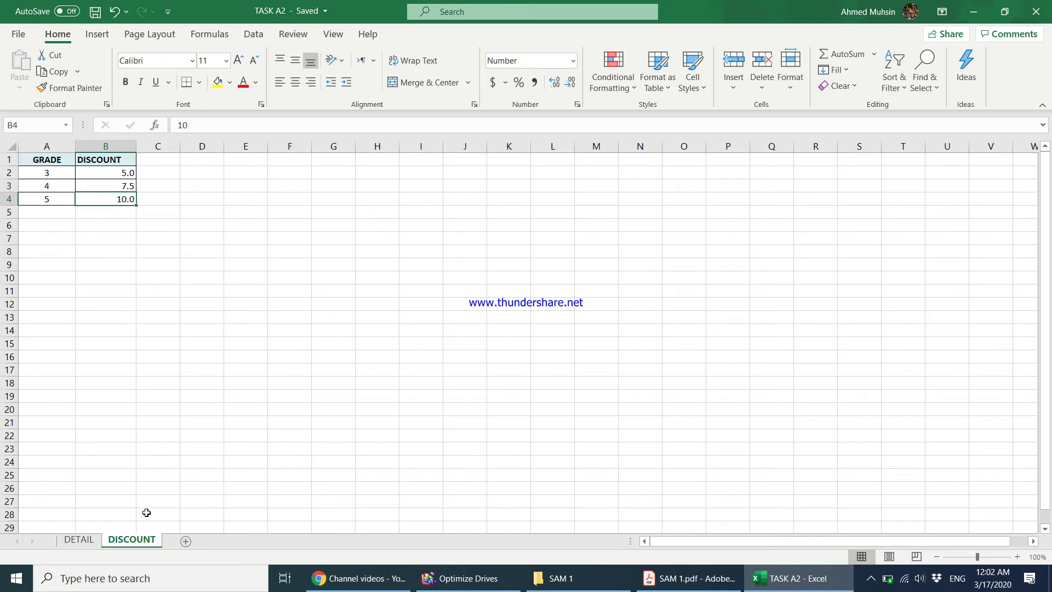
click(78, 540)
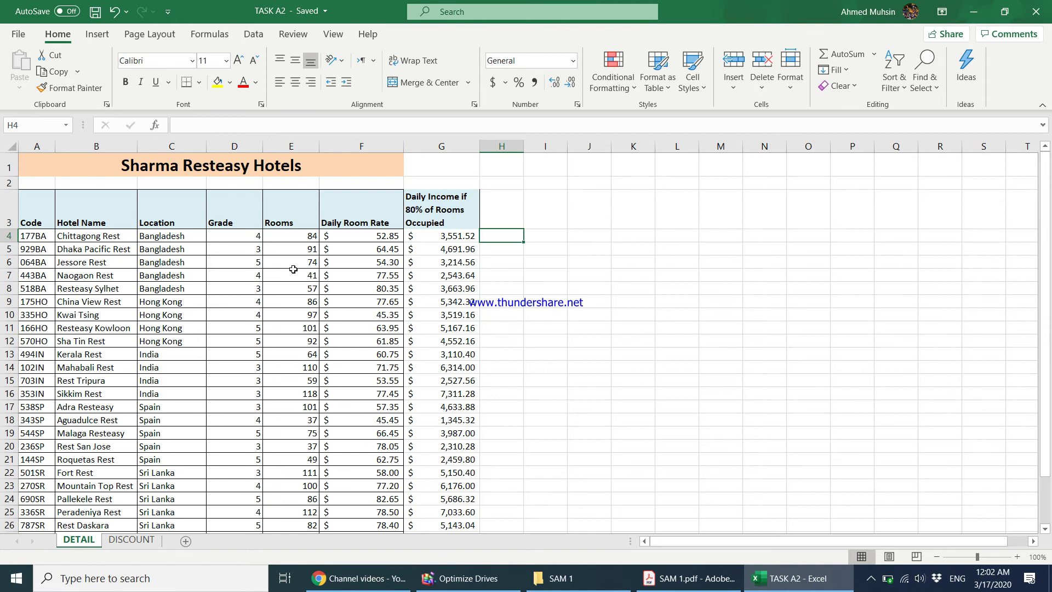
click(248, 235)
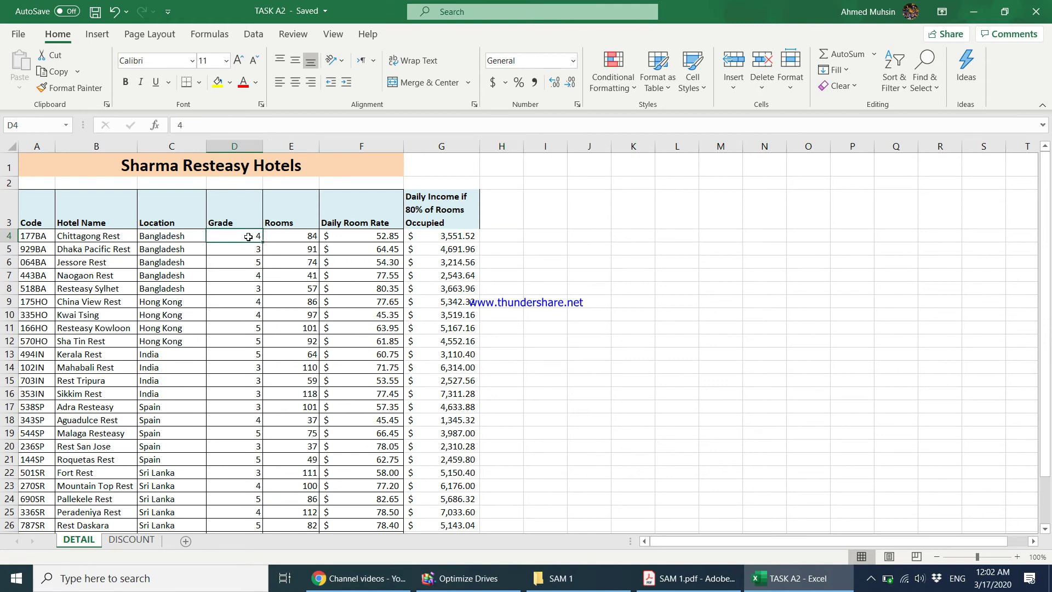
- Insert a VLOOKUP function in cell H4 of DETAIL with the grade in D4 as the lookup value
click(509, 236)
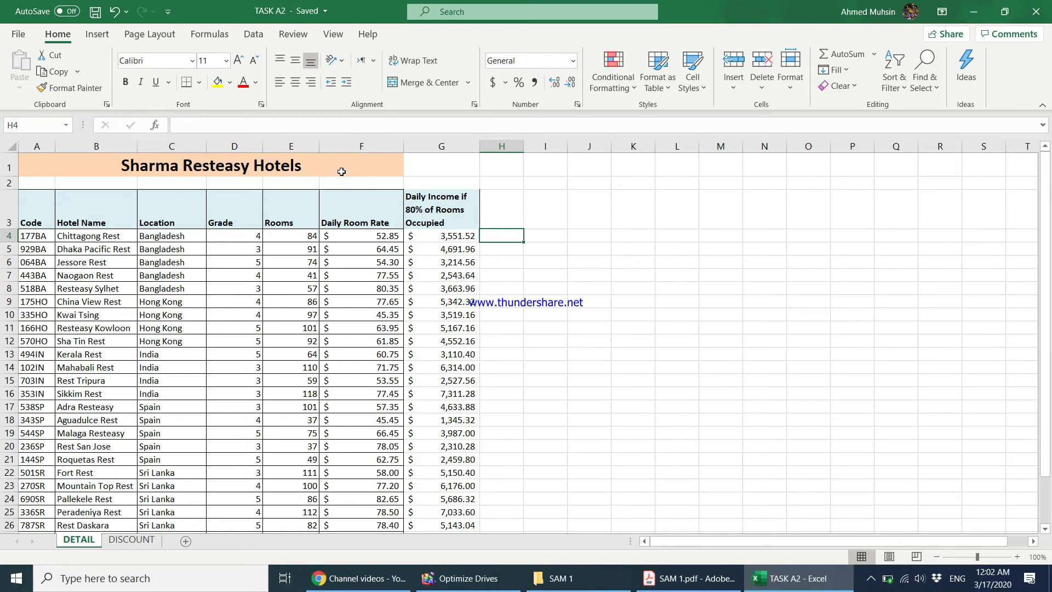
click(155, 125)
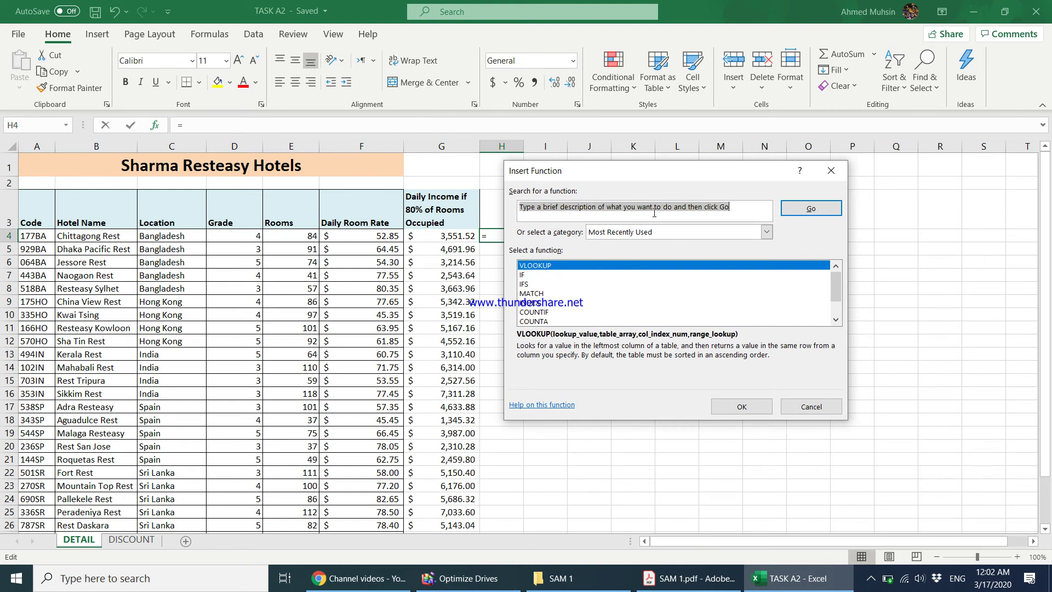
double_click(544, 265)
drag(612, 171, 672, 103)
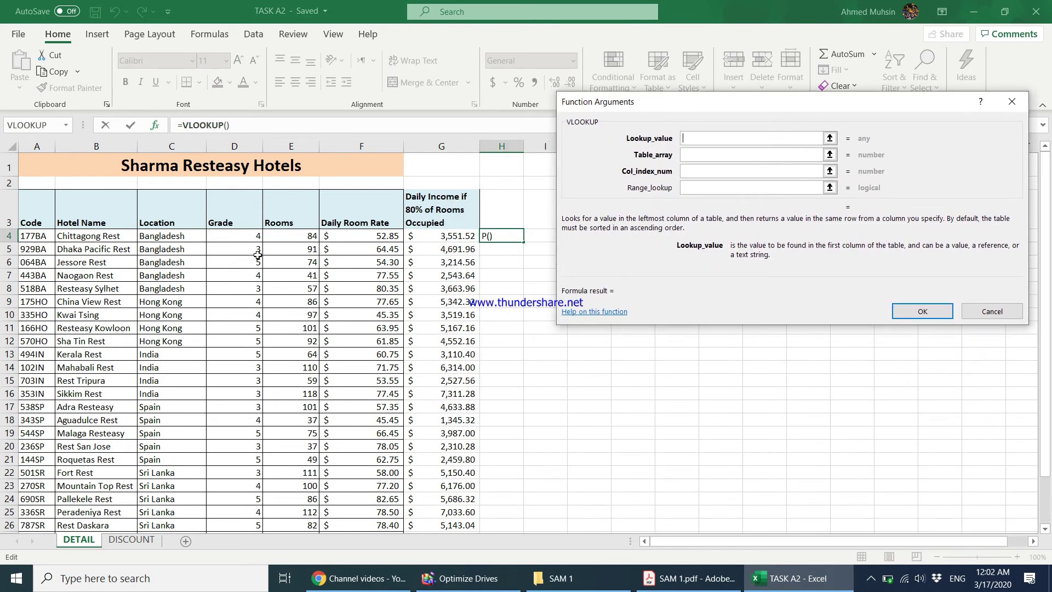
click(245, 238)
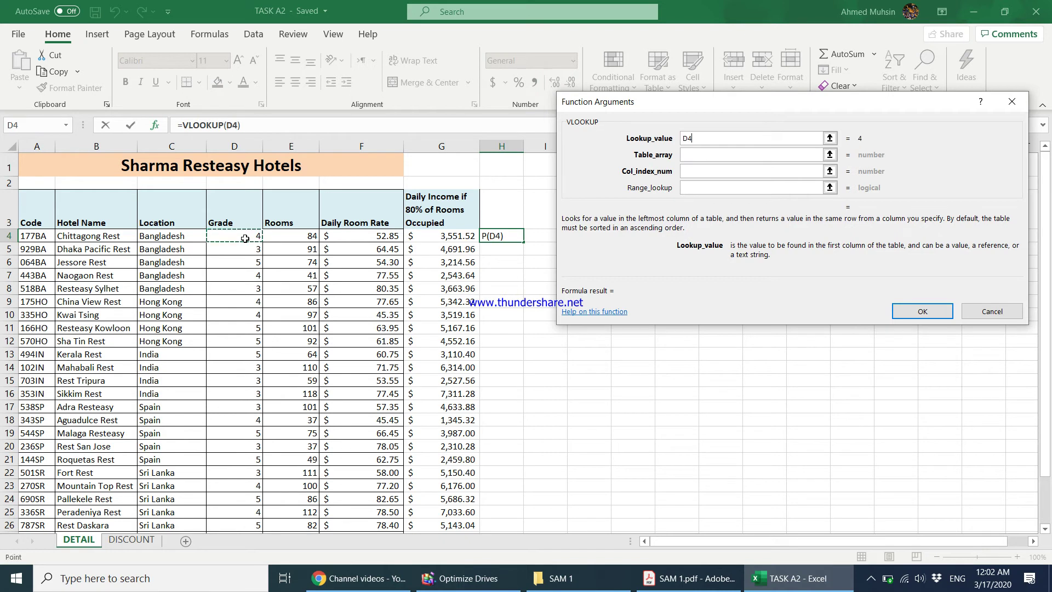
- Set the VLOOKUP table array to the grade and discount table as the absolute range DISCOUNT!$A$1:$B$4
click(704, 158)
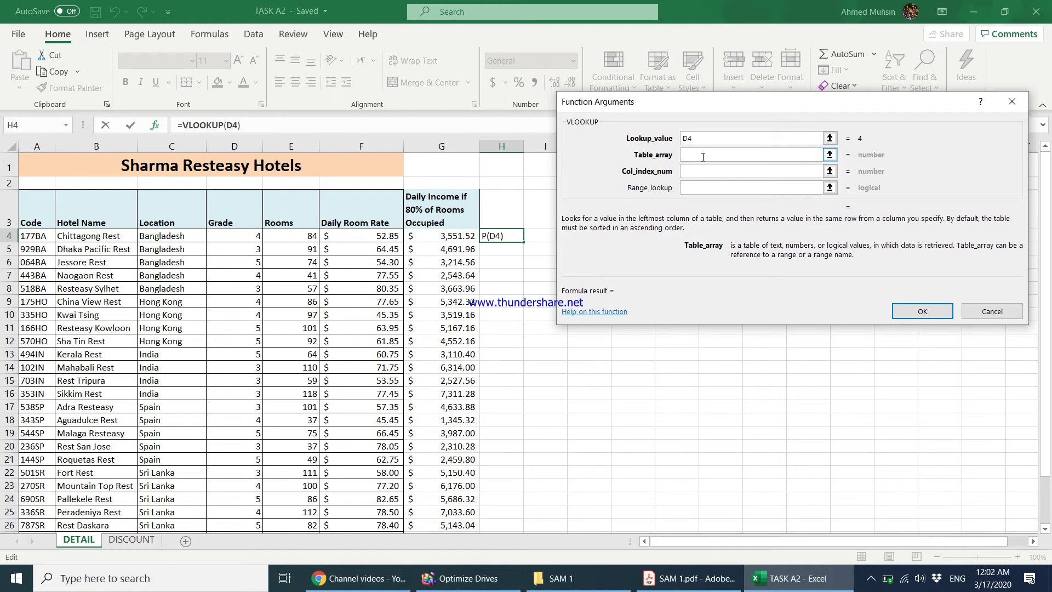
click(147, 543)
click(62, 163)
drag(62, 163, 99, 198)
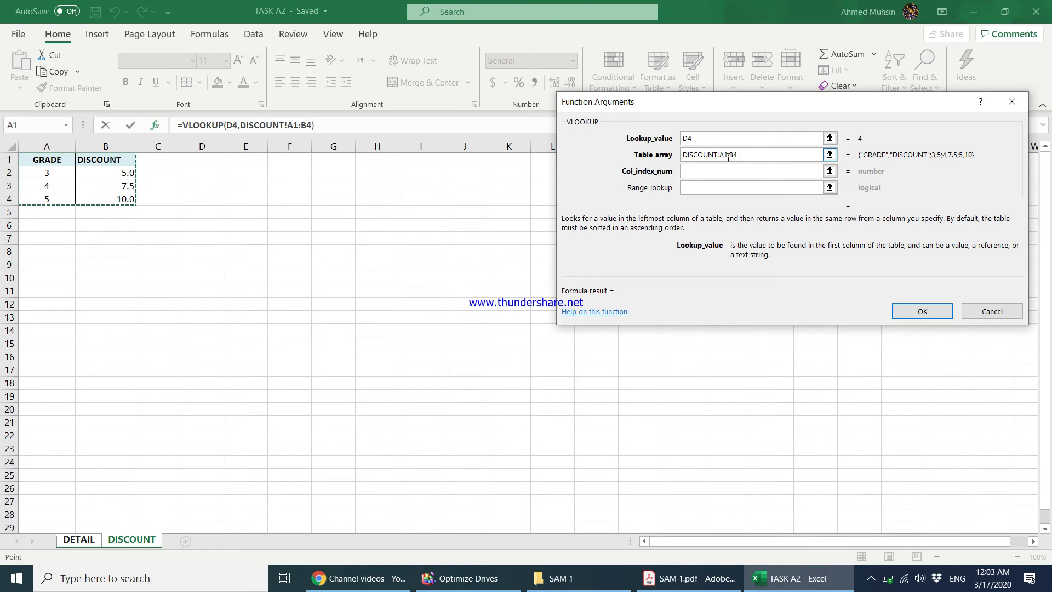
click(723, 170)
text($A)
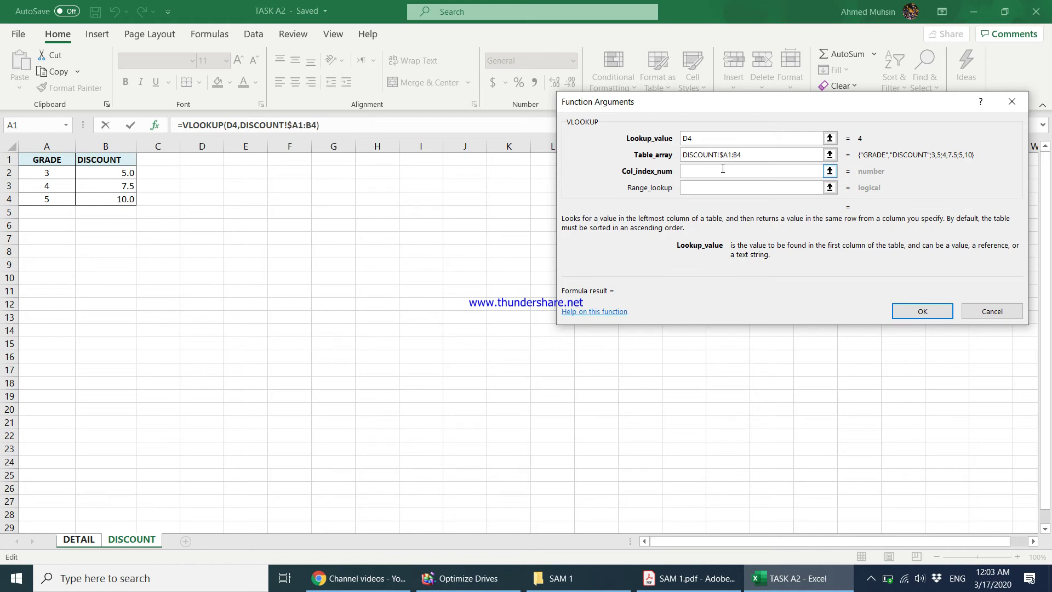
text($1:$B$)
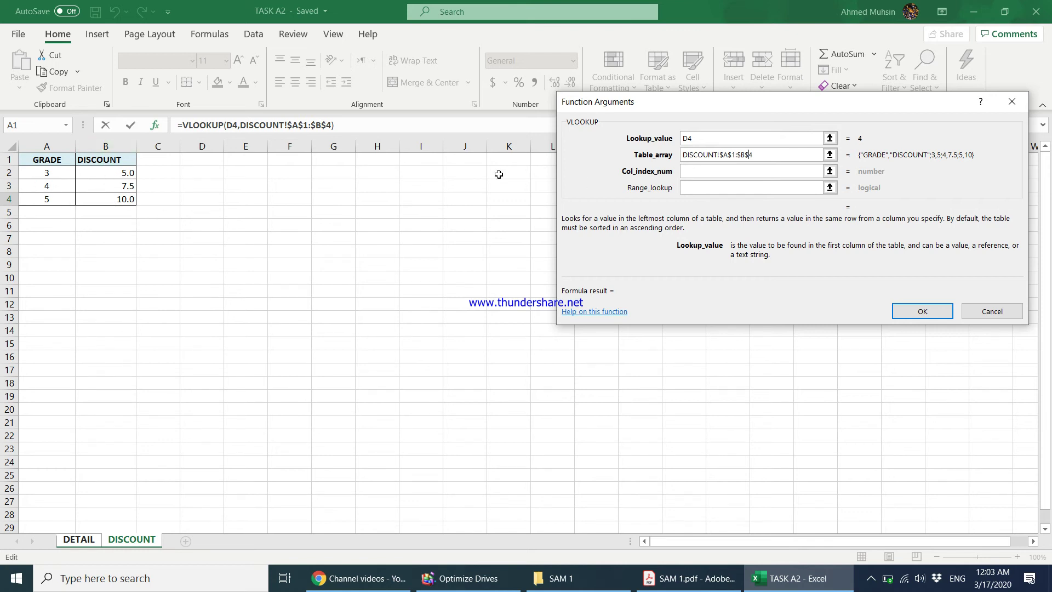
- Complete the VLOOKUP in H4 with column index 2, and fill the formula down to H30
click(732, 171)
text(2)
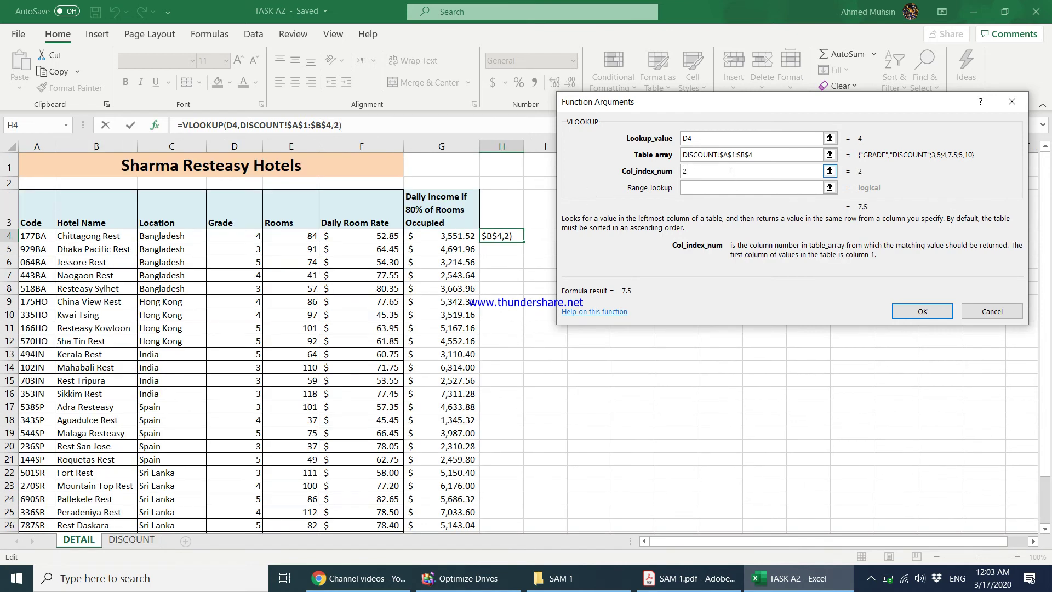
click(707, 188)
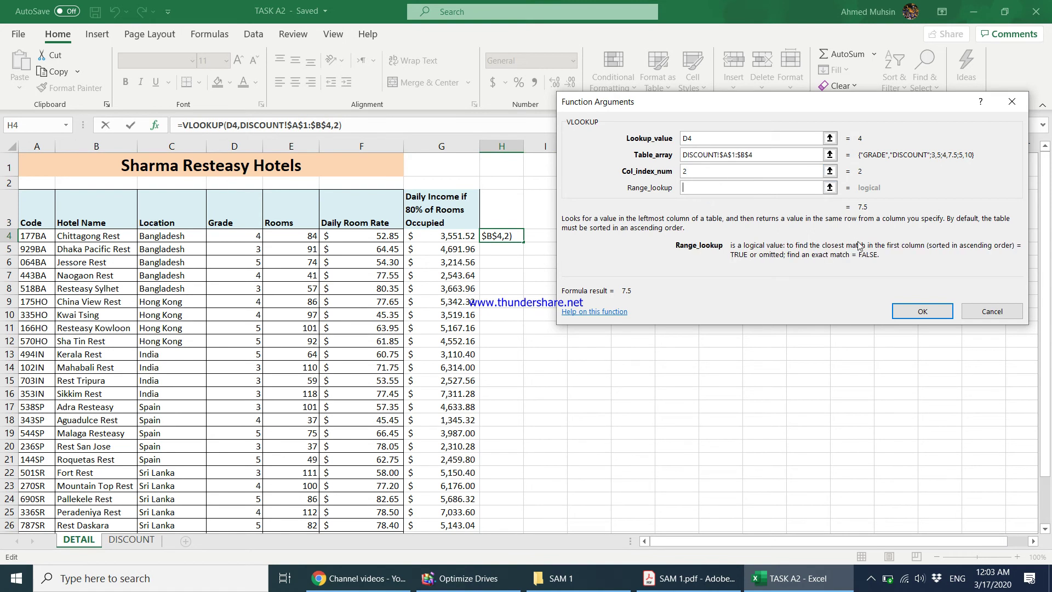
click(923, 311)
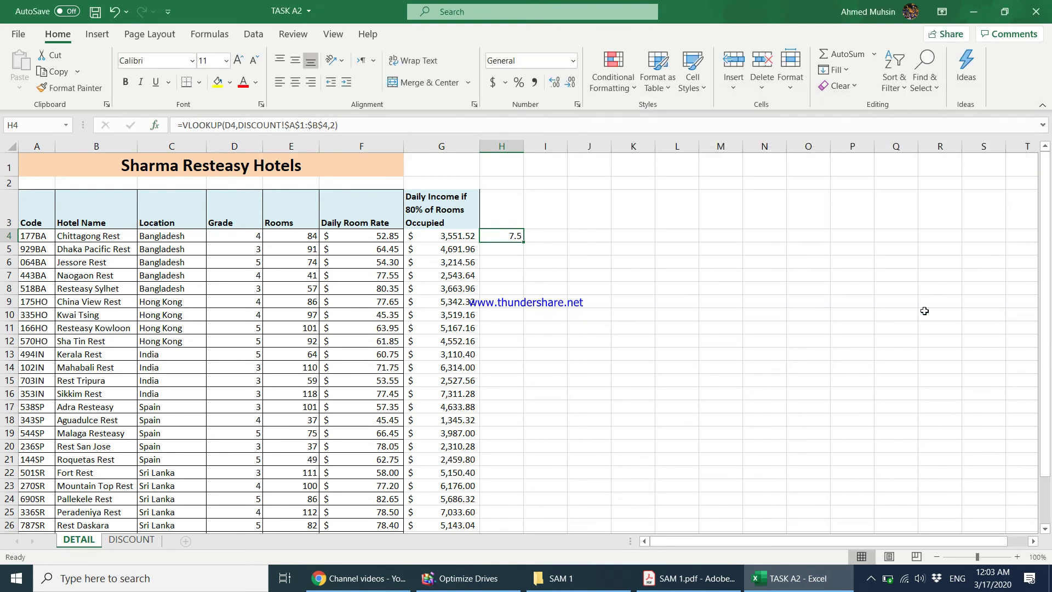
drag(526, 245, 525, 509)
- Compare the looked-up discount rates in column H of DETAIL with the hotels' grades and the DISCOUNT worksheet
click(509, 471)
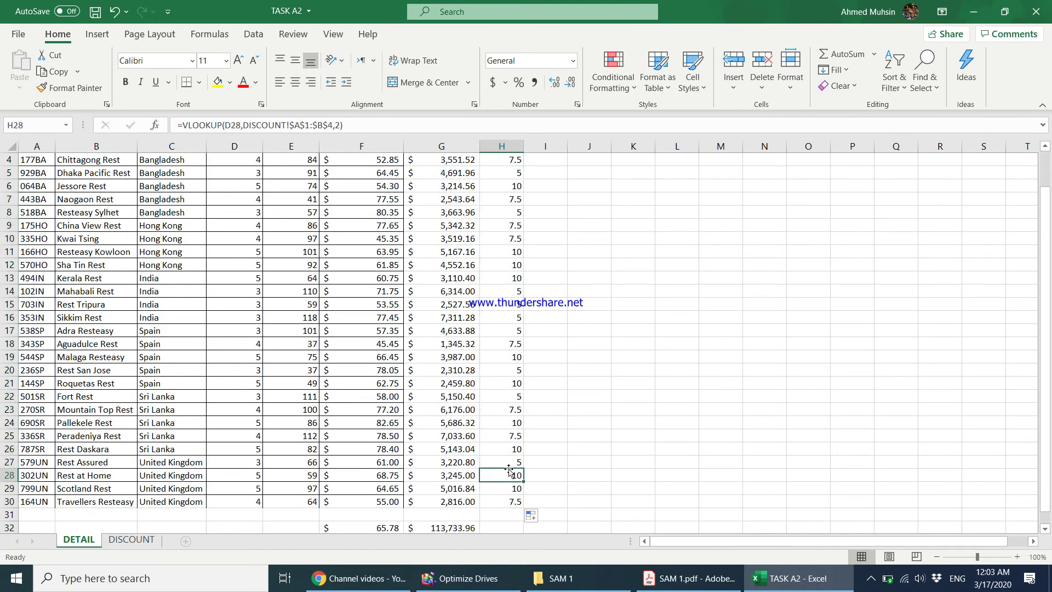
scroll(509, 469, up, 1)
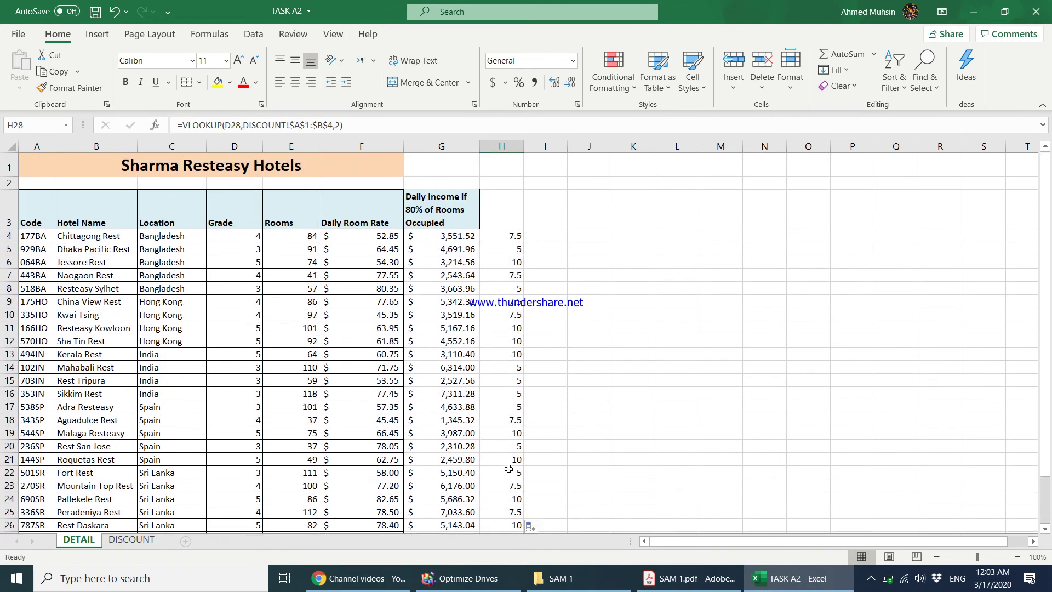
click(254, 290)
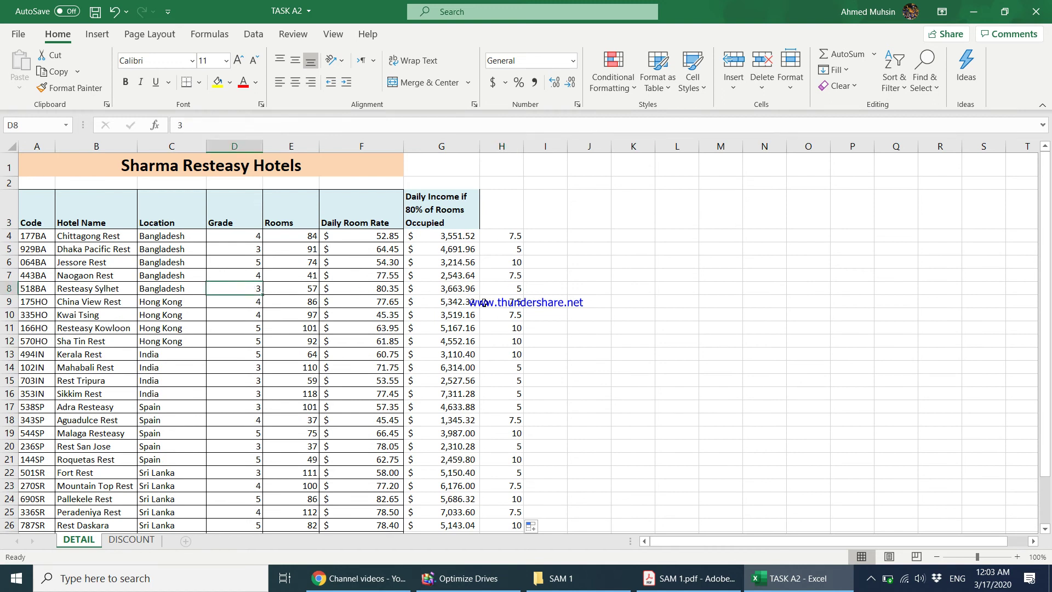
click(121, 541)
click(87, 541)
click(245, 461)
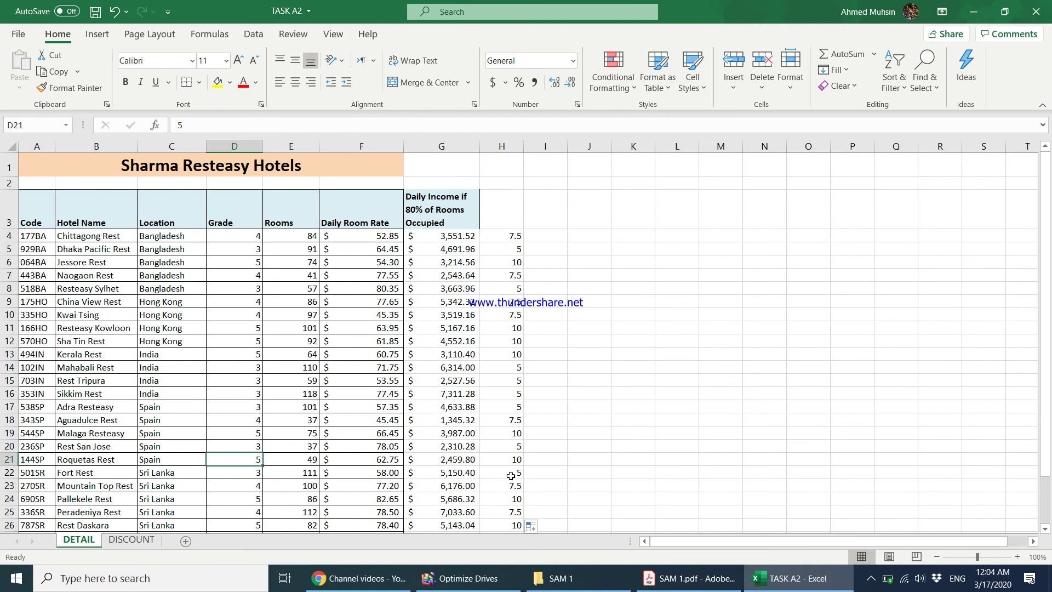
click(134, 541)
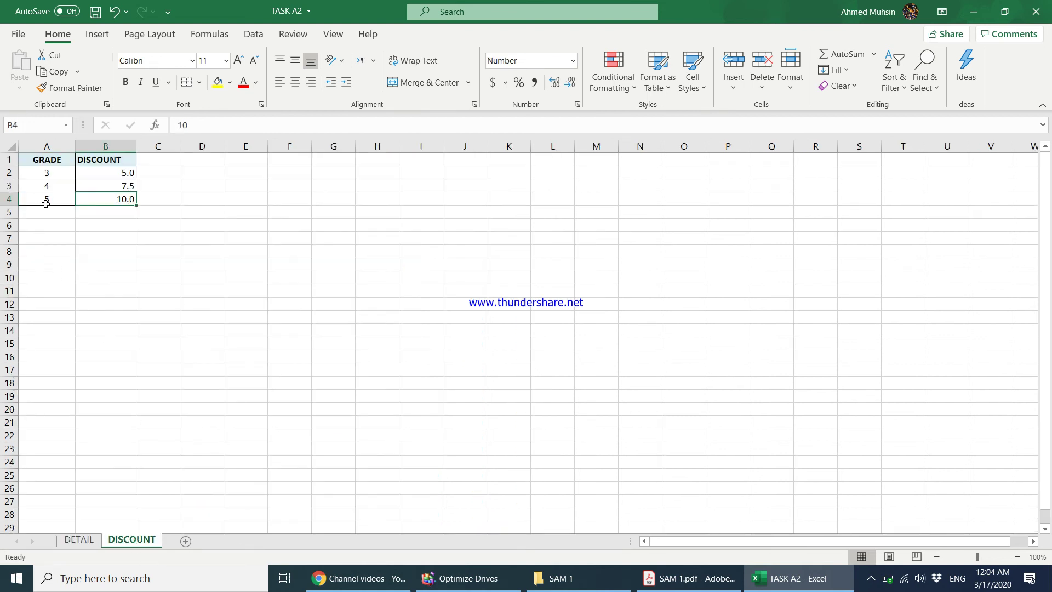
click(80, 541)
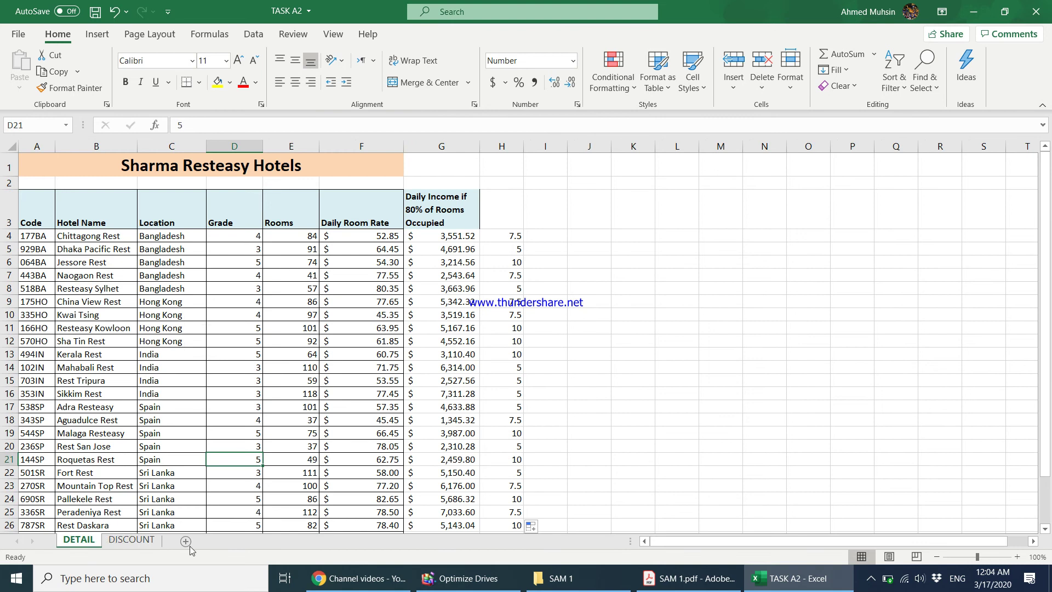
click(442, 368)
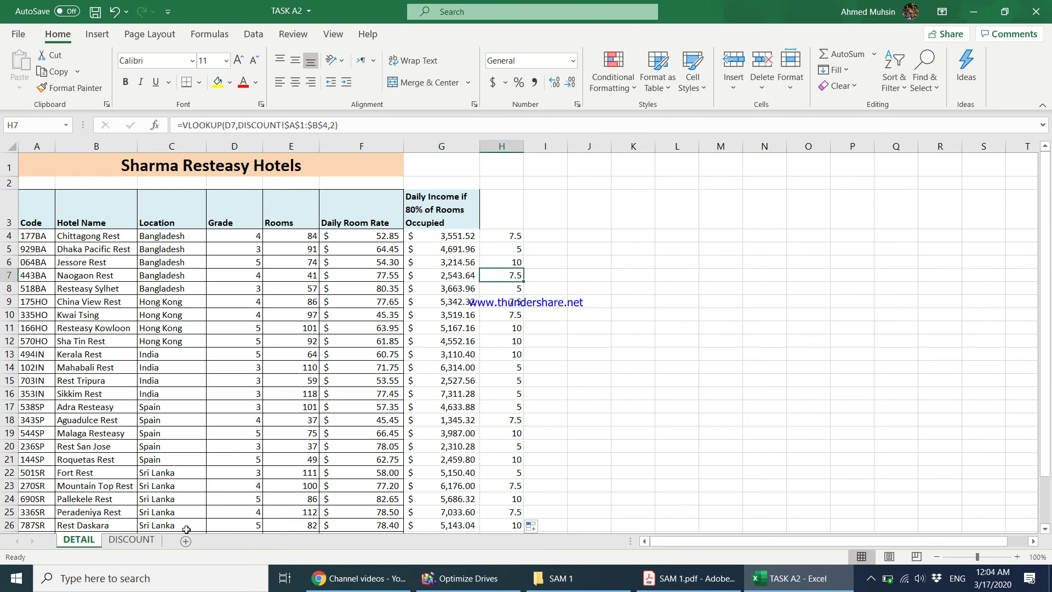
click(132, 540)
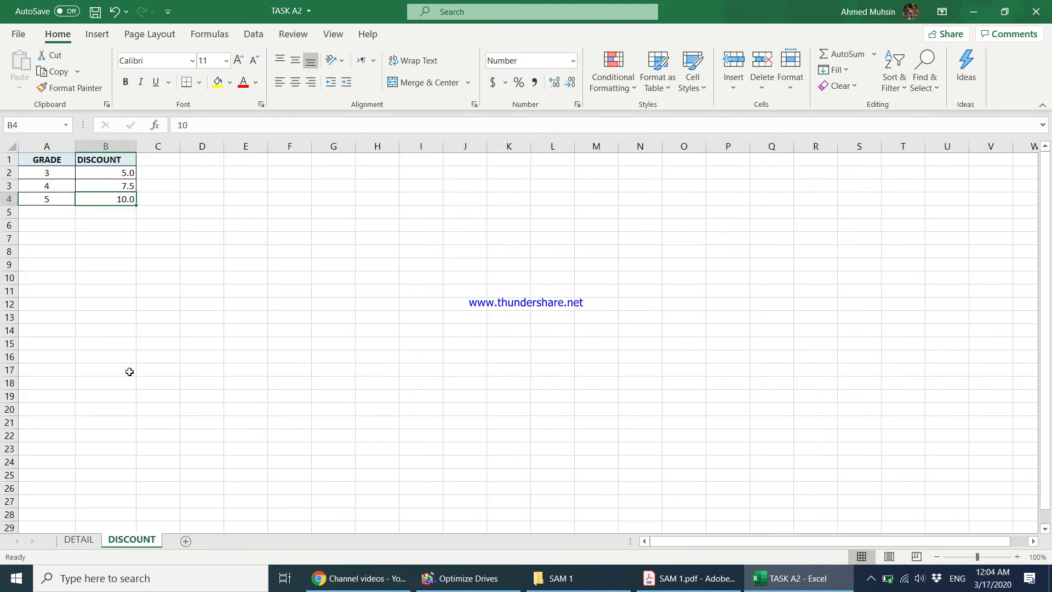
click(79, 540)
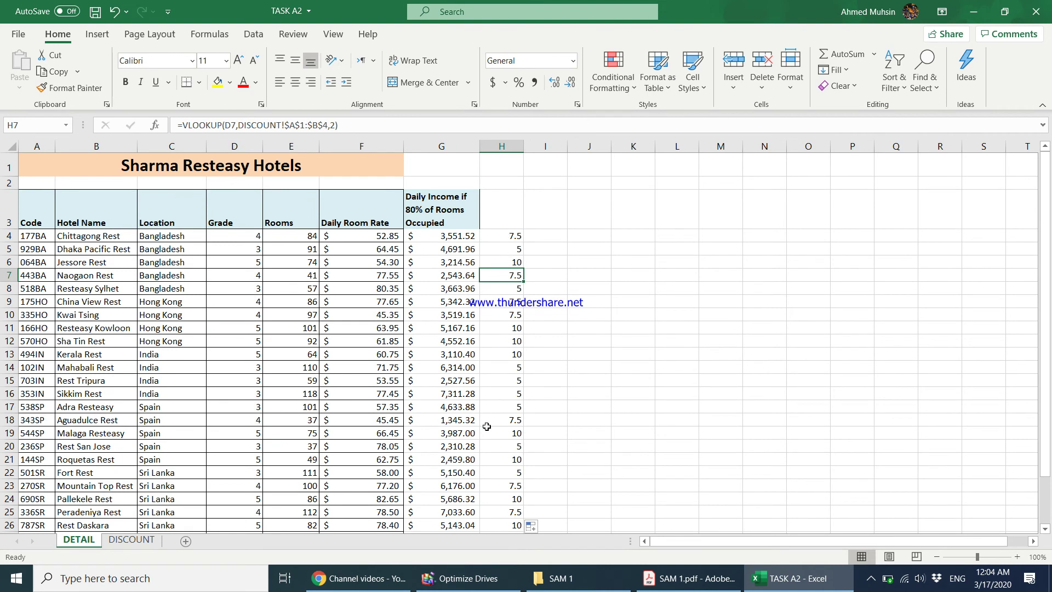
click(510, 245)
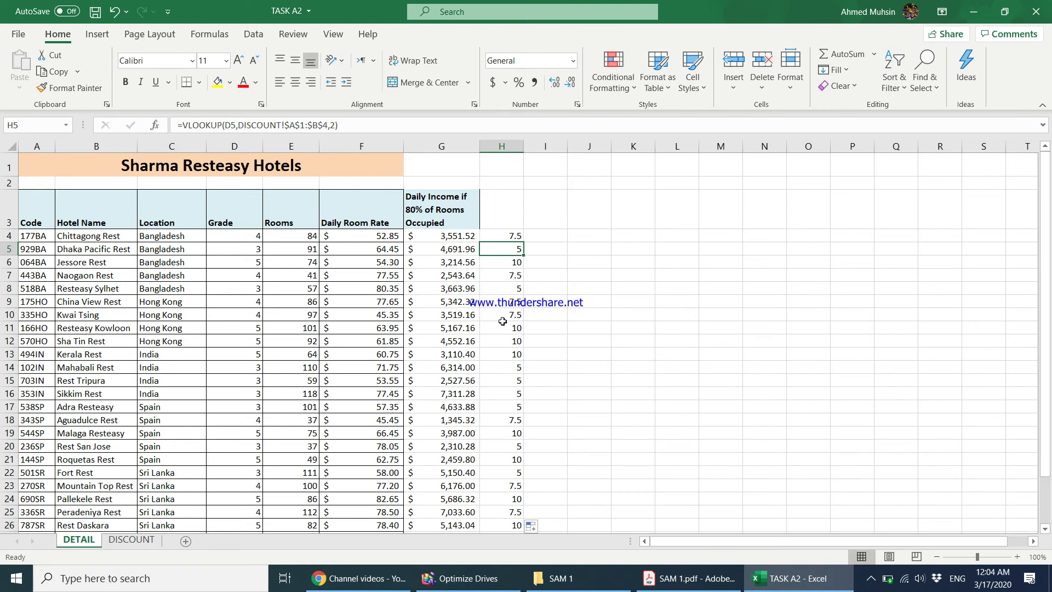
- Enter the heading Discount Percentage in cell H3 above the looked-up rates
click(506, 204)
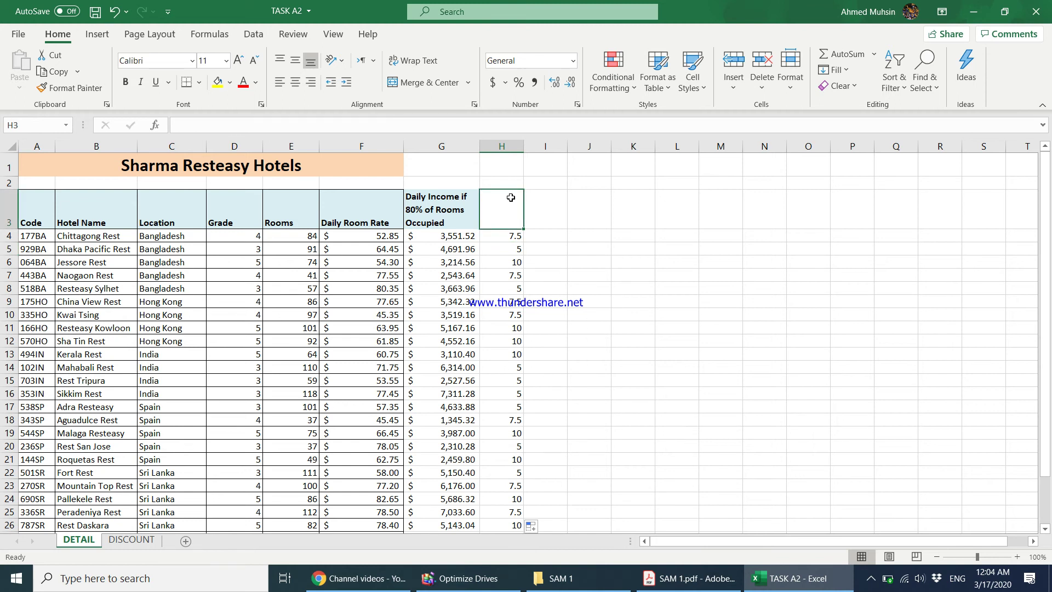
text(Perc)
key(BackSpace)
key(BackSpace)
key(BackSpace)
key(BackSpace)
text(Dis)
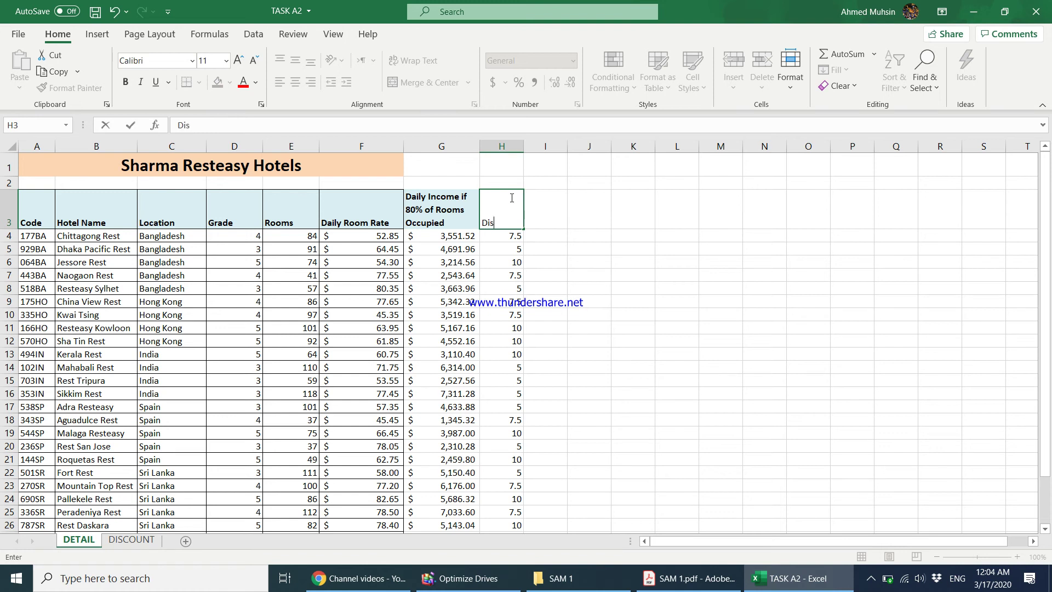
text(count Percentage)
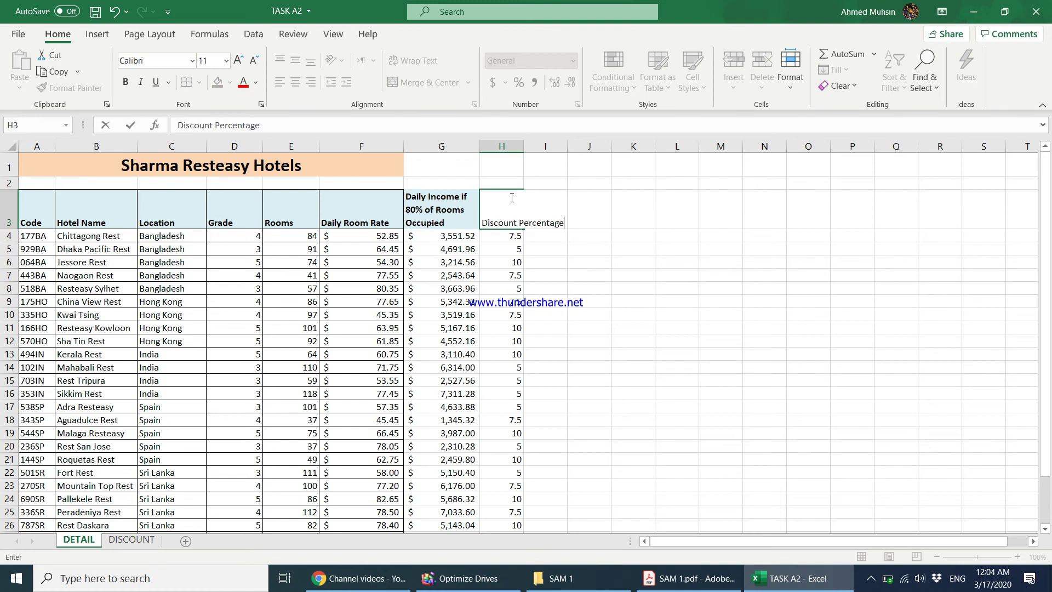
key(Return)
- Wrap the Discount Percentage heading in H3 and widen column H so each word fits on one line
click(511, 197)
click(414, 61)
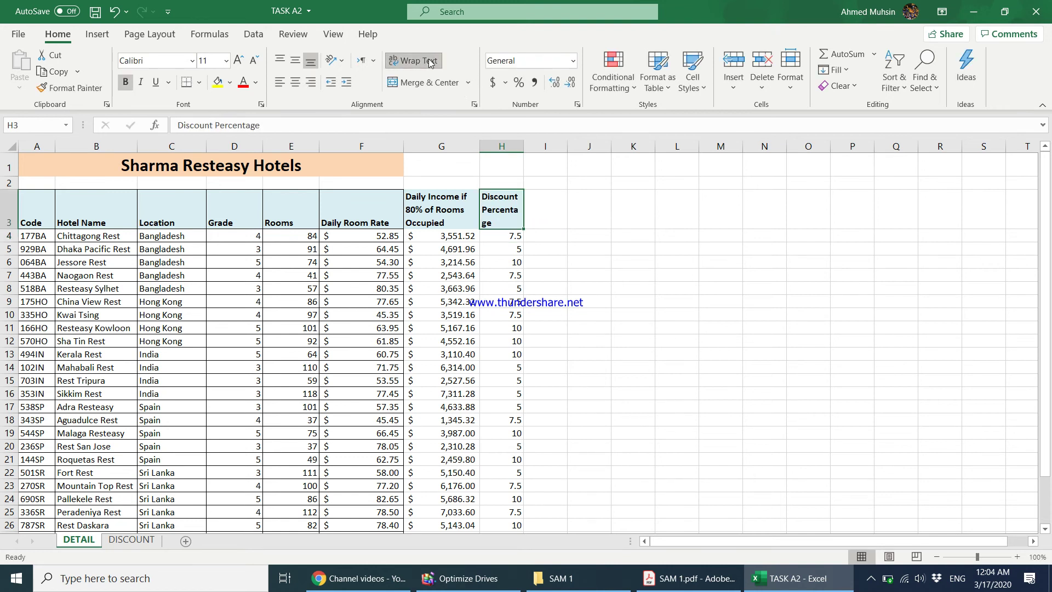
drag(526, 141, 536, 149)
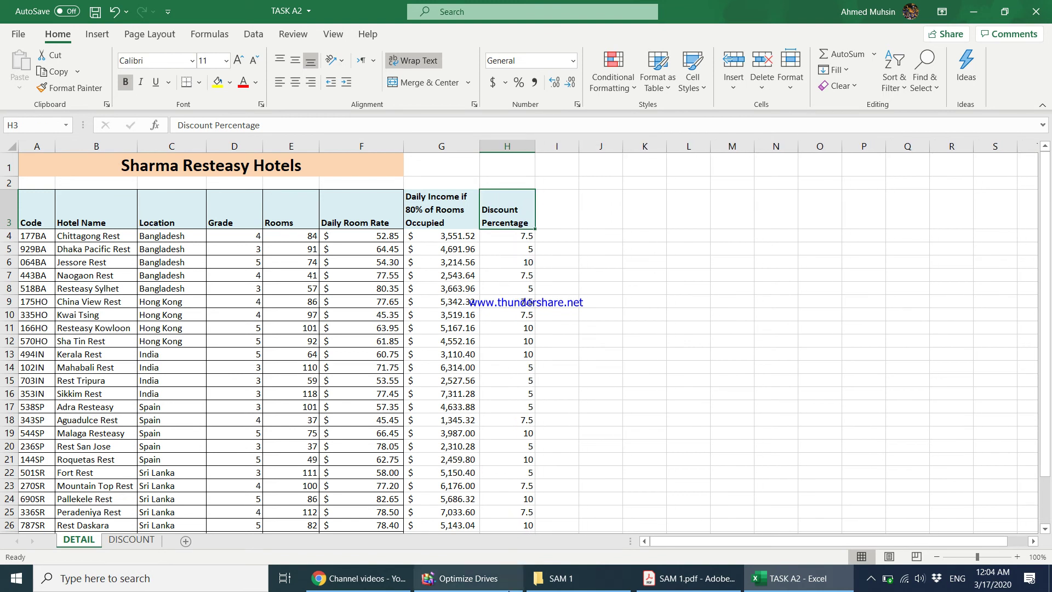
- Read Task A2b (ii) in the exam PDF, and add the wrapped heading Revised Daily Room Rate in cell I3 of DETAIL
click(677, 579)
scroll(423, 425, down, 1)
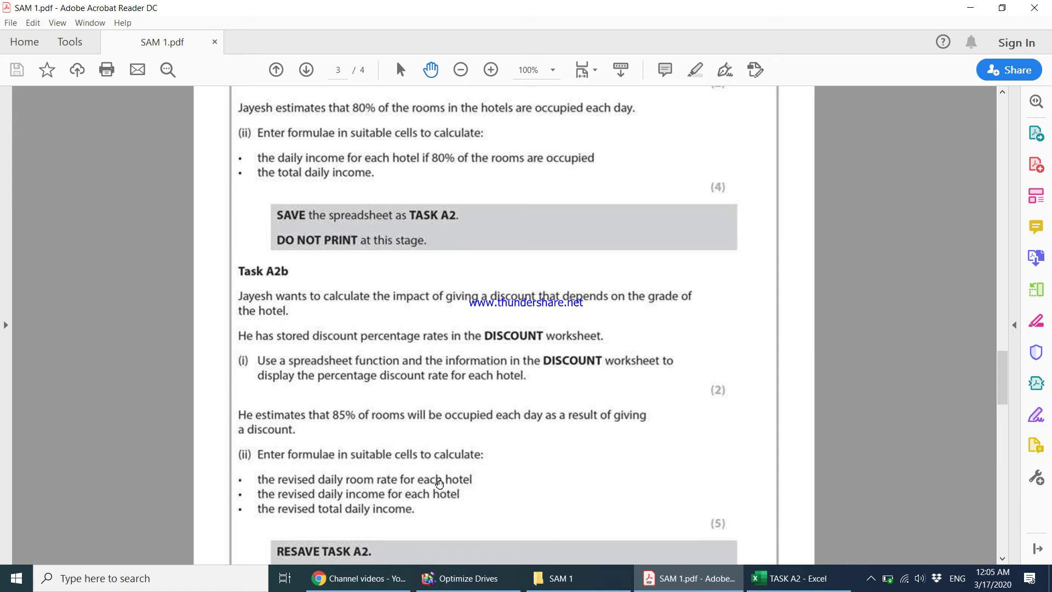
click(814, 580)
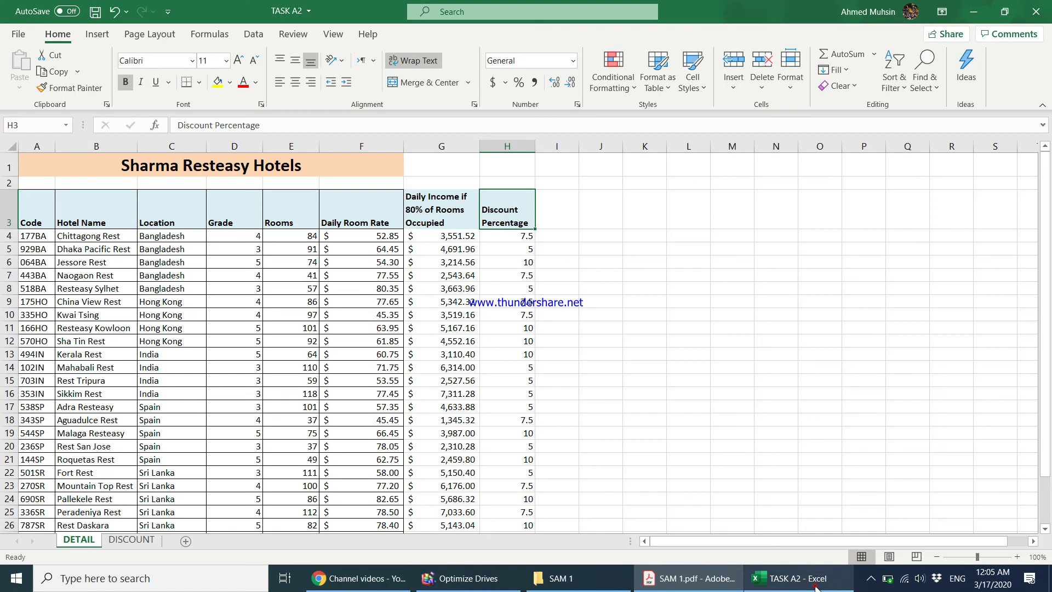
click(545, 222)
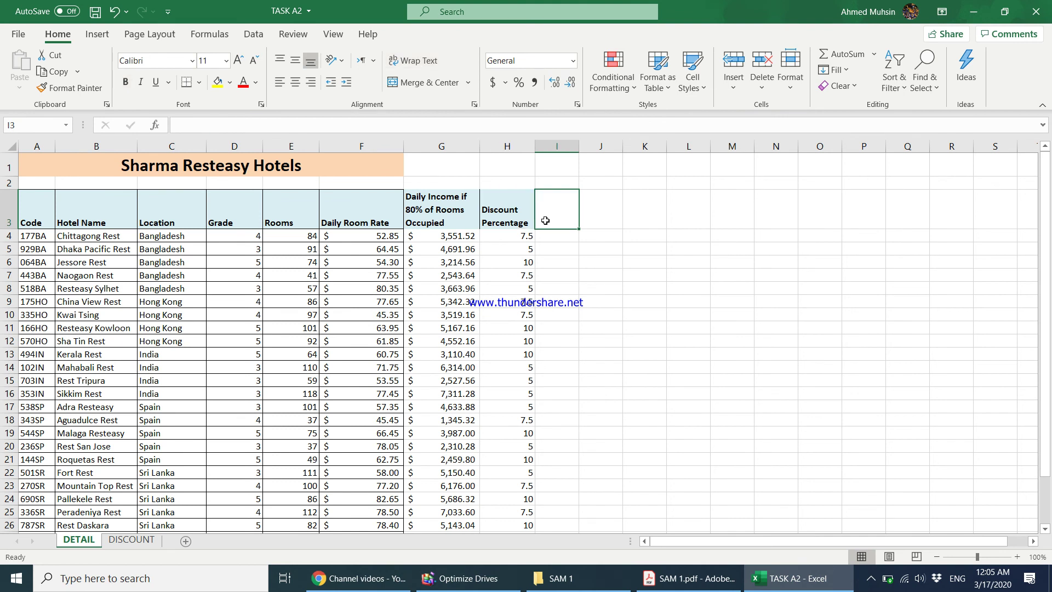
text(Revis)
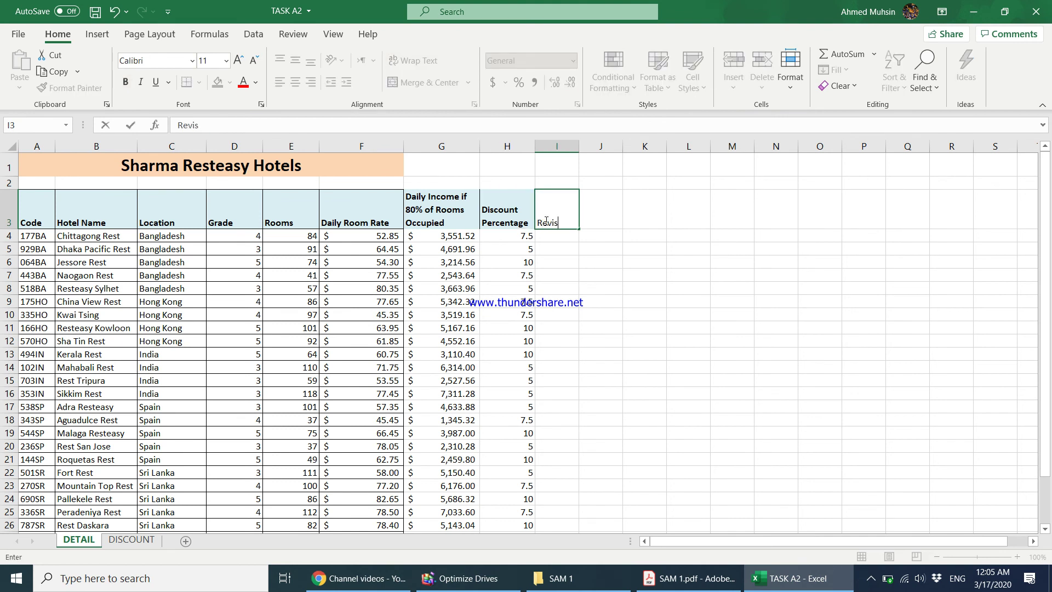
text(ed Daily Room Rate)
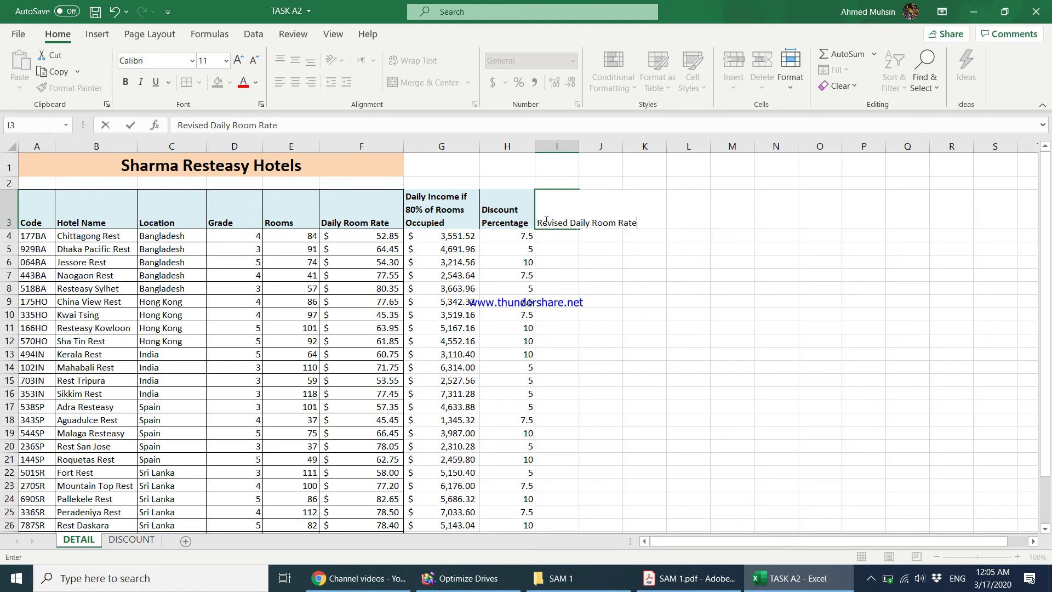
key(Return)
click(546, 221)
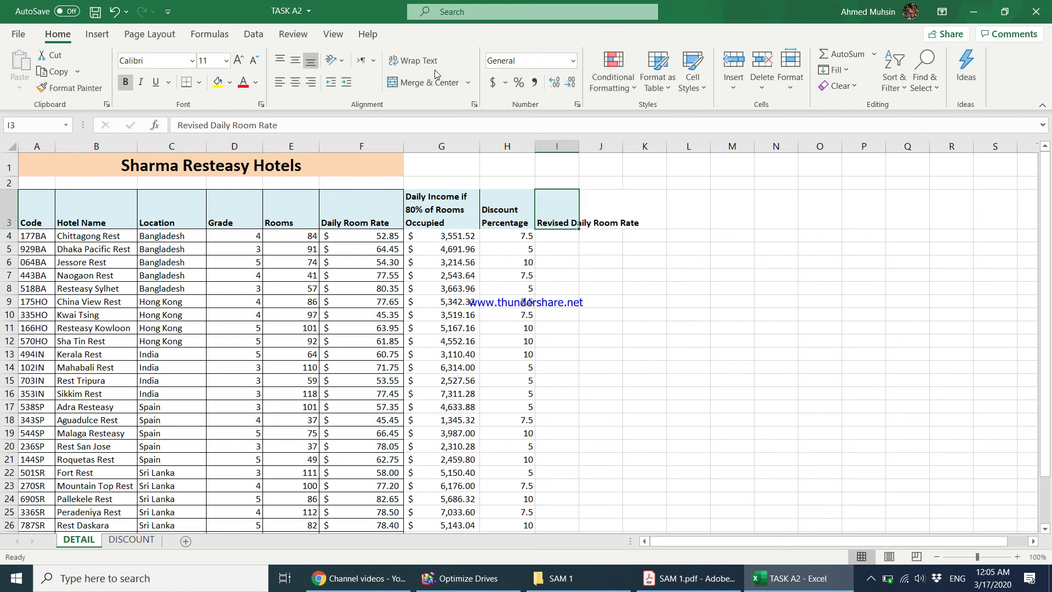
click(414, 60)
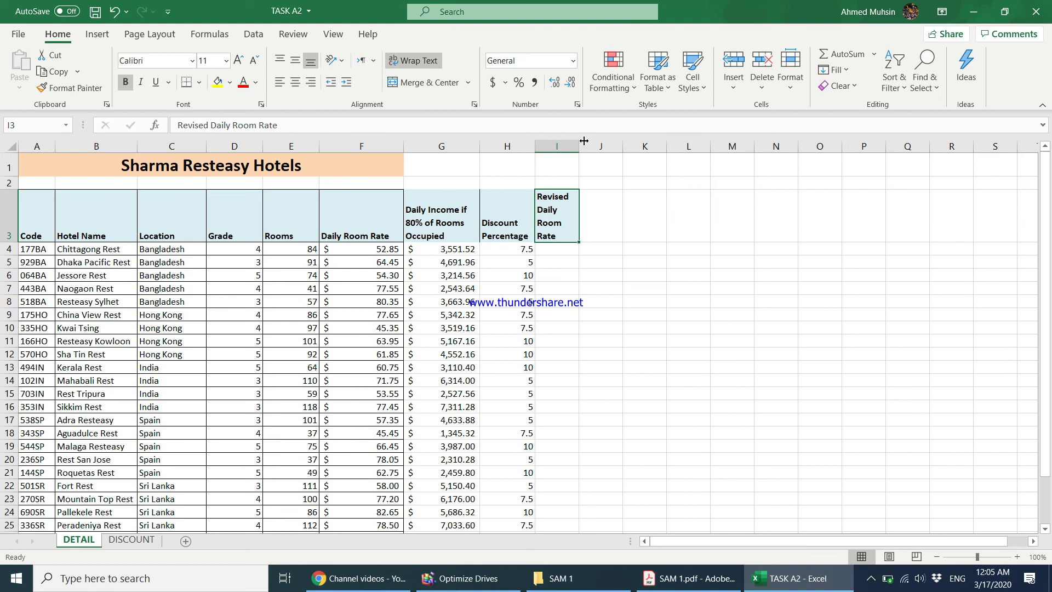
click(554, 250)
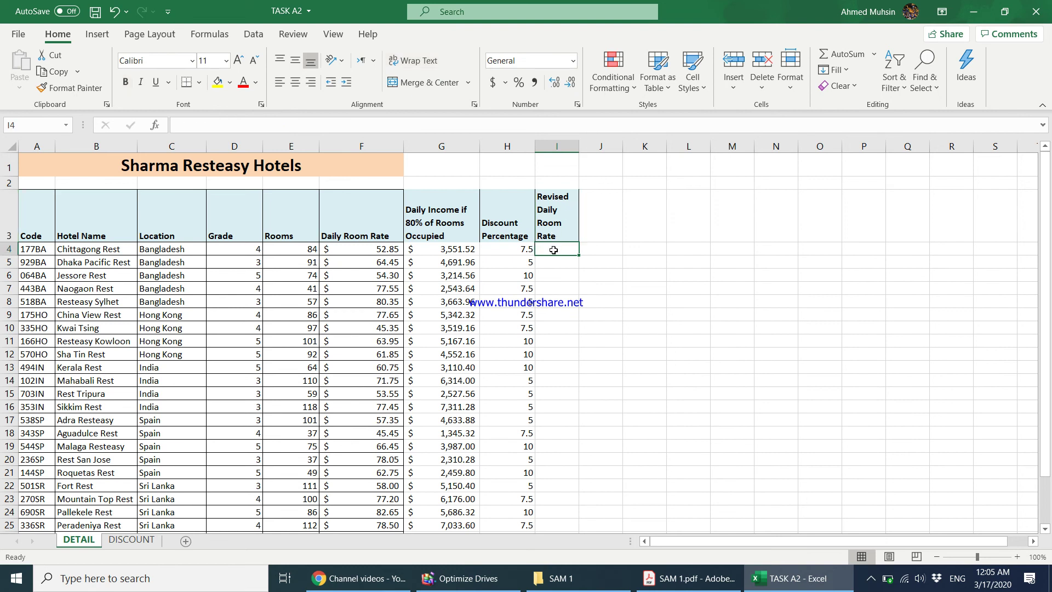
click(522, 255)
click(552, 249)
text(=)
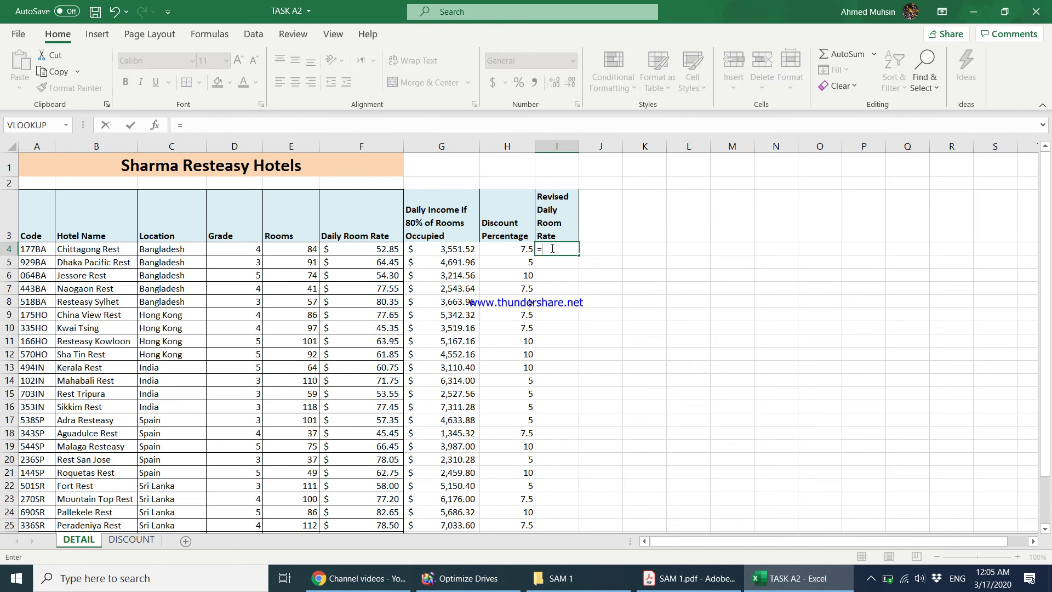
click(516, 248)
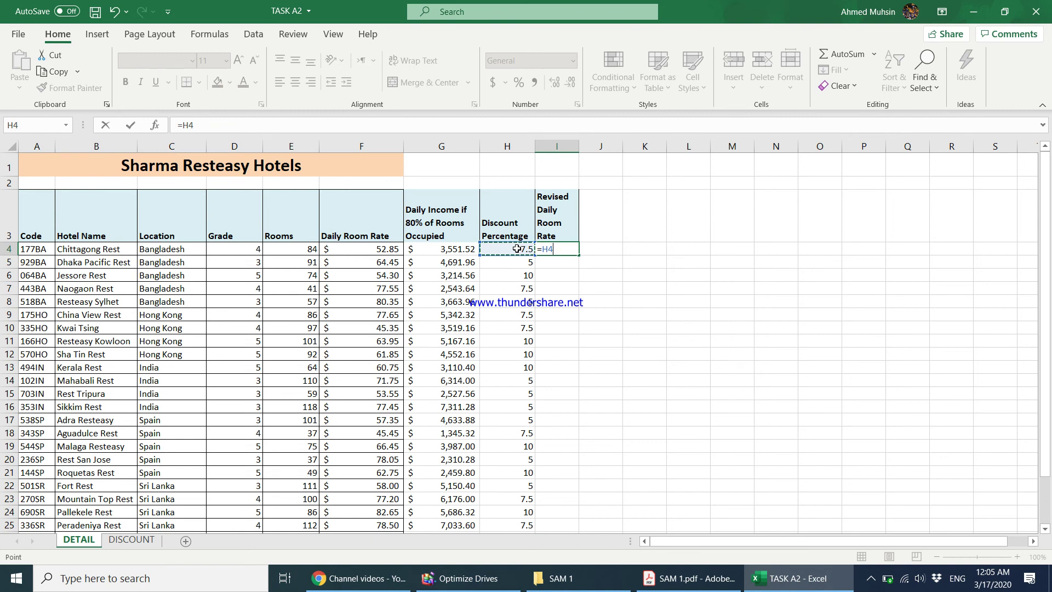
text(*)
key(BackSpace)
key(BackSpace)
key(BackSpace)
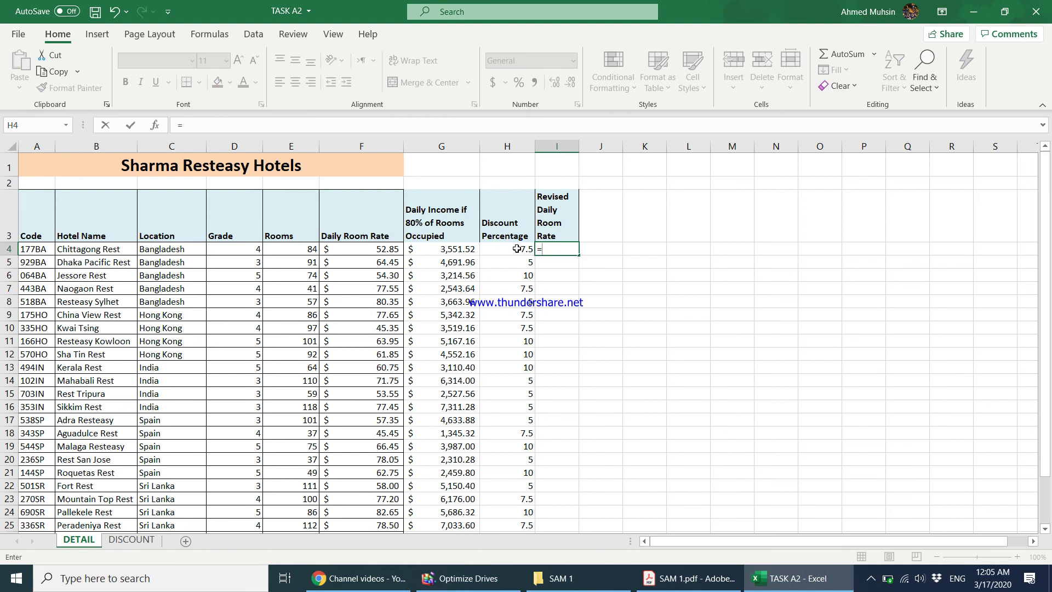
- Try to calculate the first hotel's revised daily room rate in I4 with =F4-(F4*H4), and clear the cell
click(384, 248)
text(-)
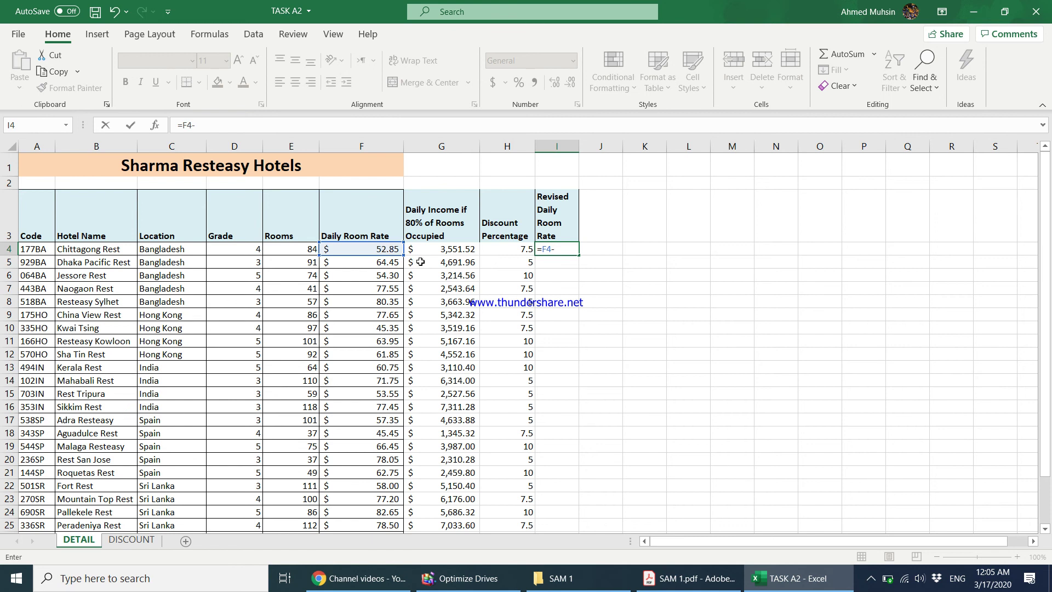
text(()
click(379, 250)
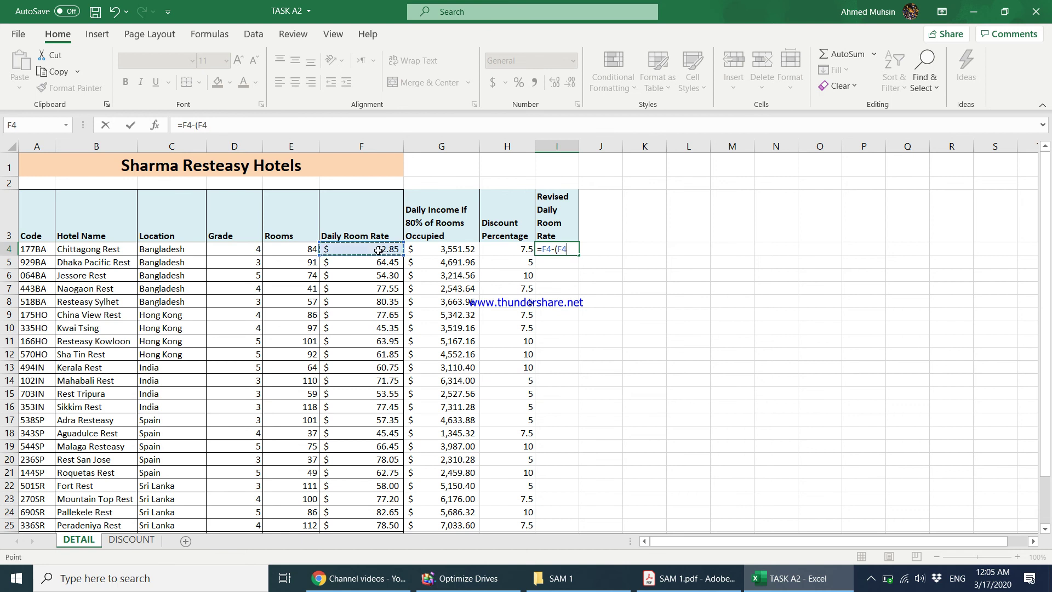
text(*)
click(524, 251)
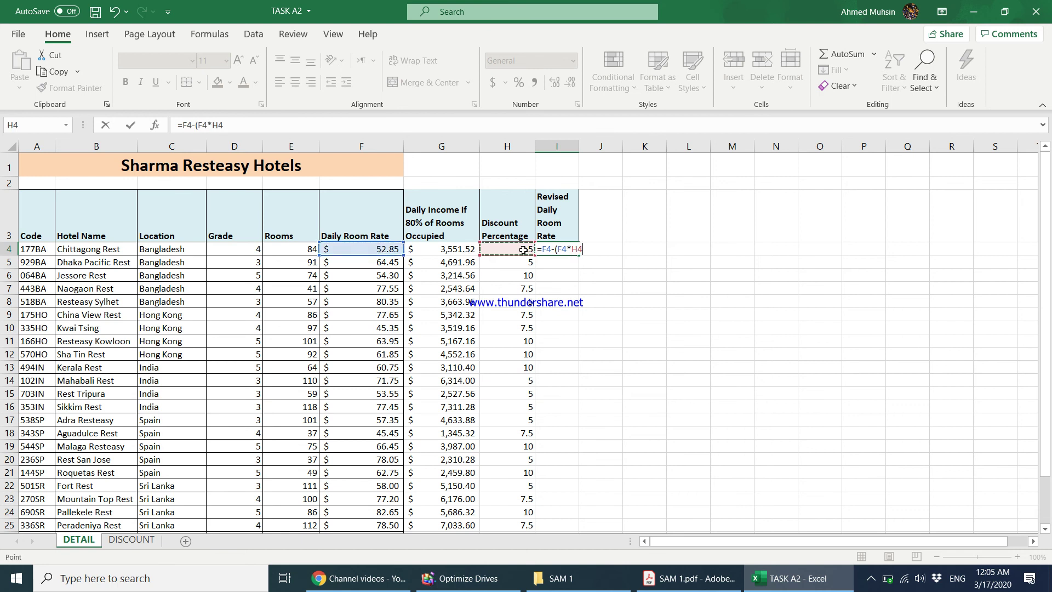
text())
key(Return)
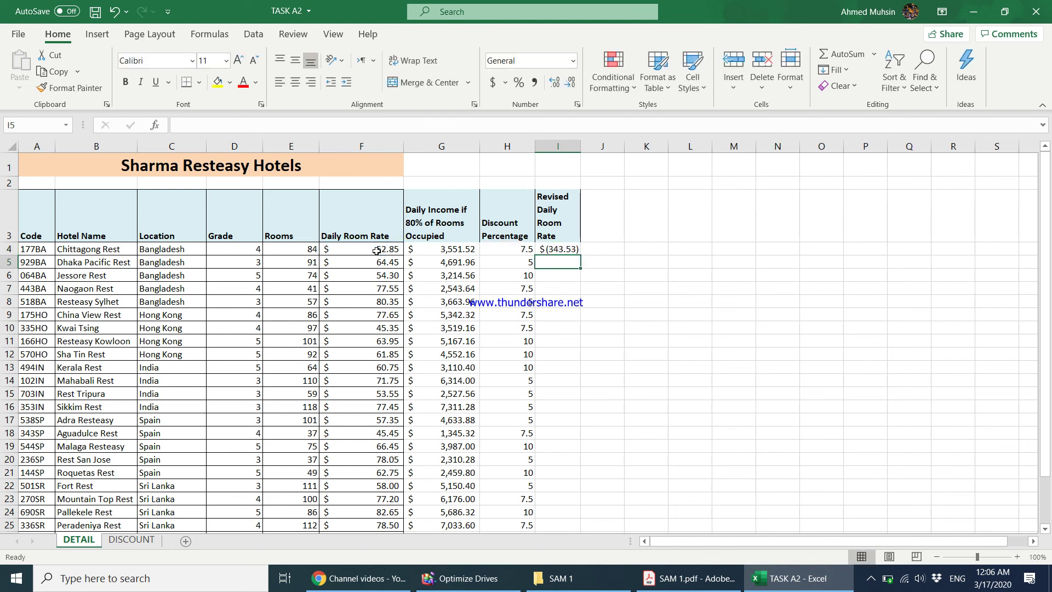
click(563, 250)
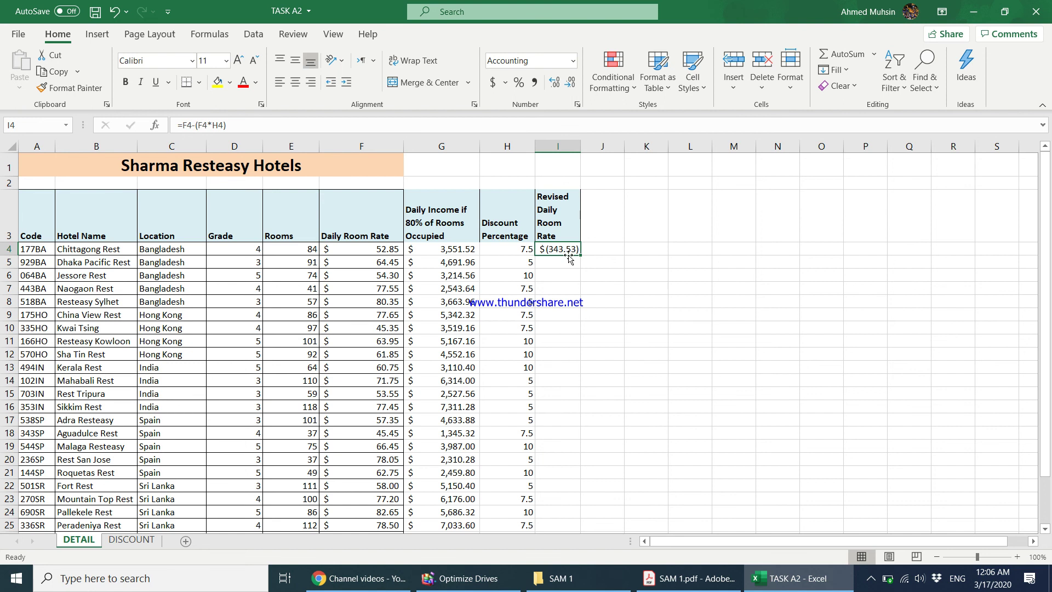
key(Delete)
- Enter =F4-F4*H4 in I4 for the first hotel's revised daily room rate, and widen column I slightly
text(=)
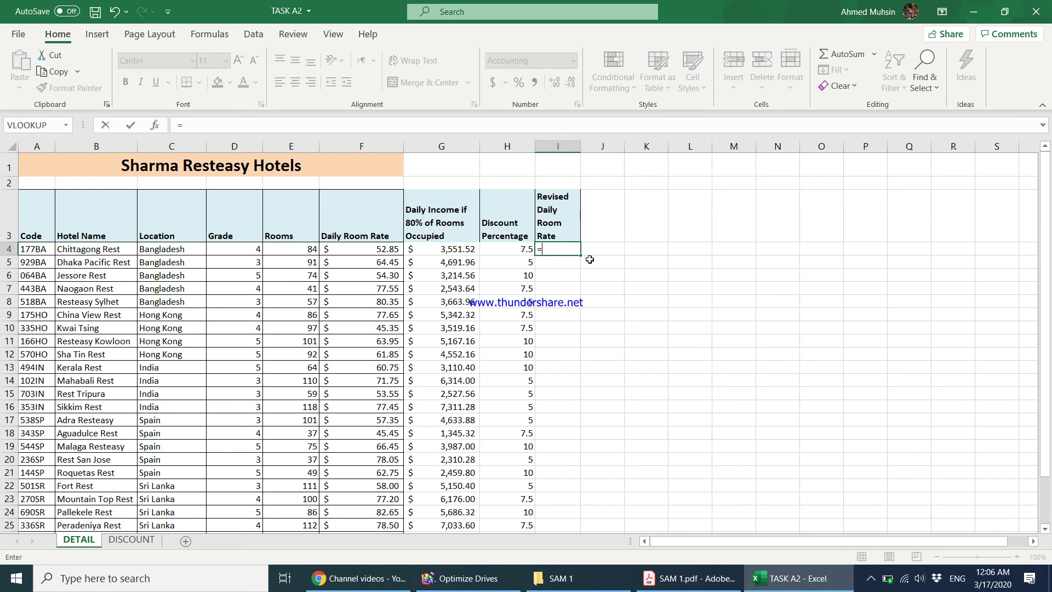
click(386, 251)
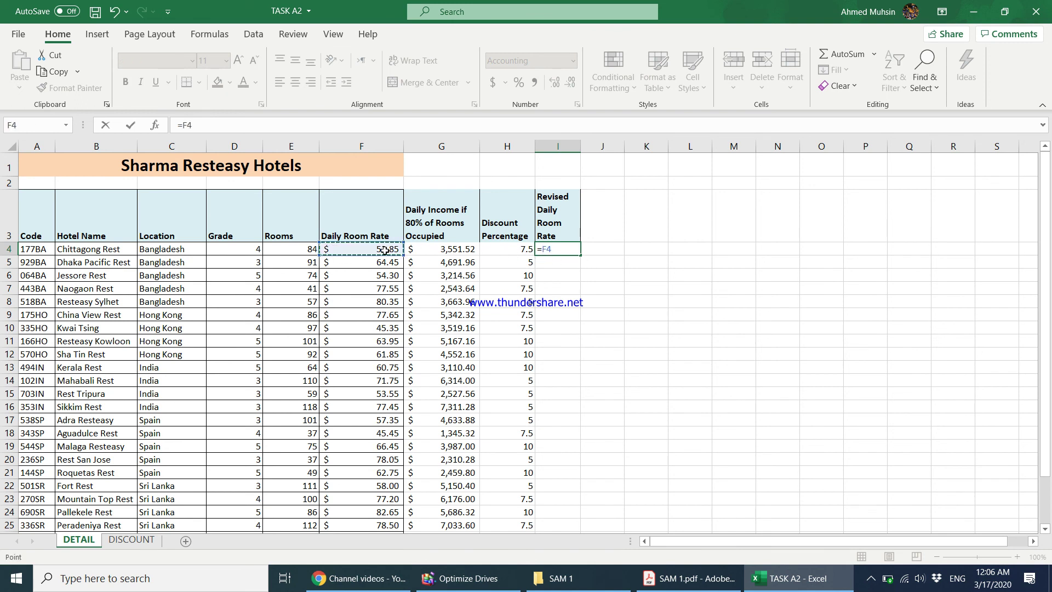
text(-)
click(382, 249)
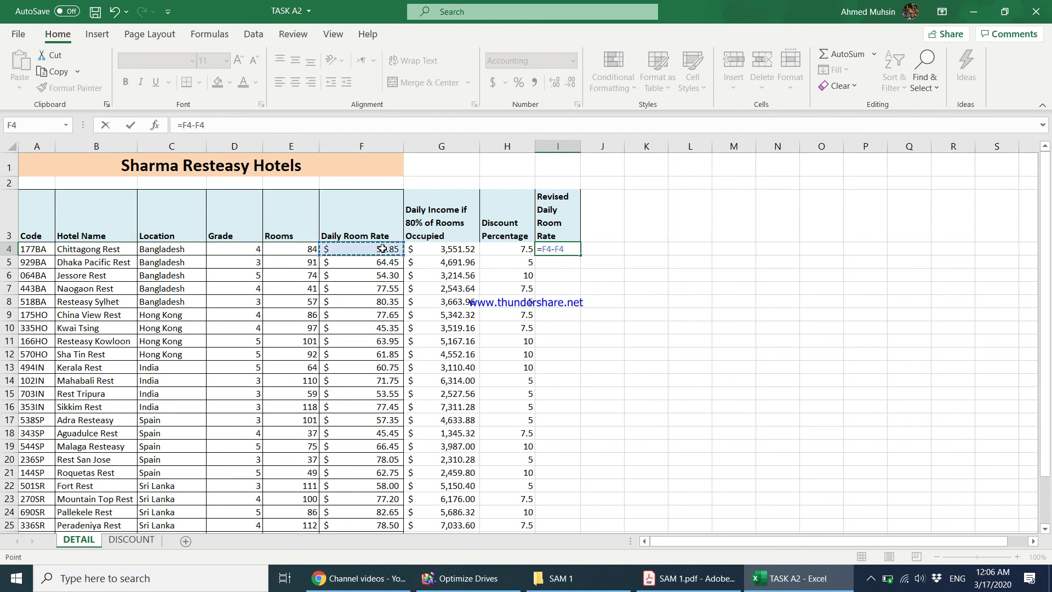
text(*)
click(509, 252)
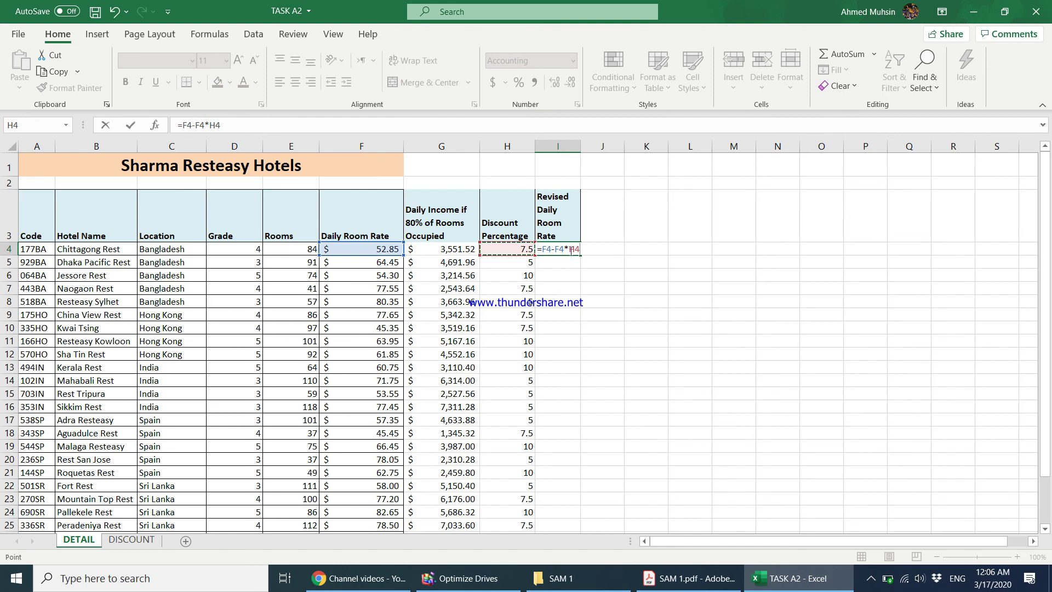
key(Return)
key(Up)
drag(581, 146, 591, 146)
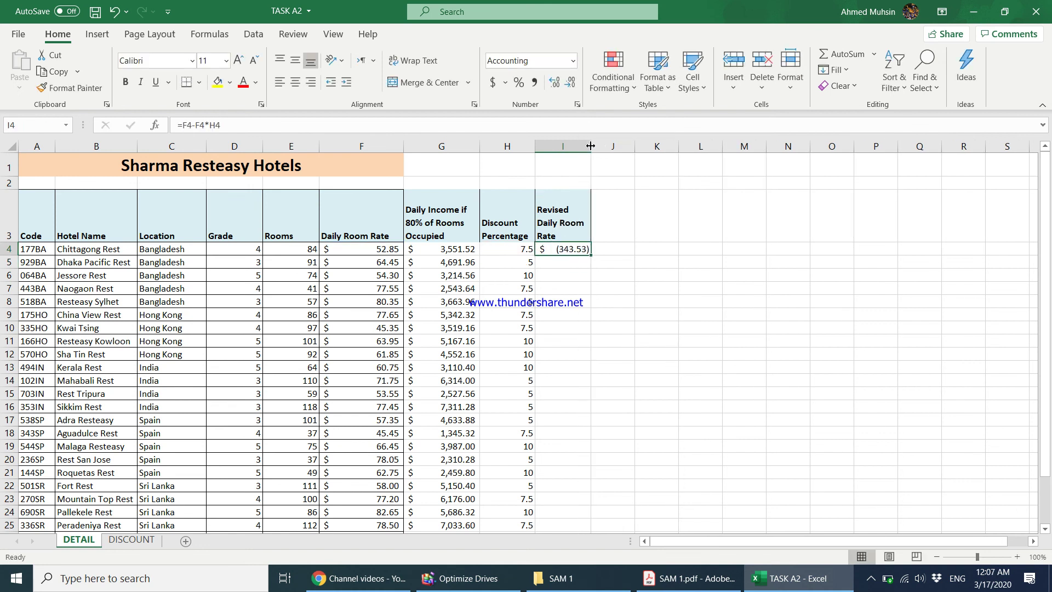
- Open the revised room rate formula in I4 and check its cell references and operators
double_click(576, 249)
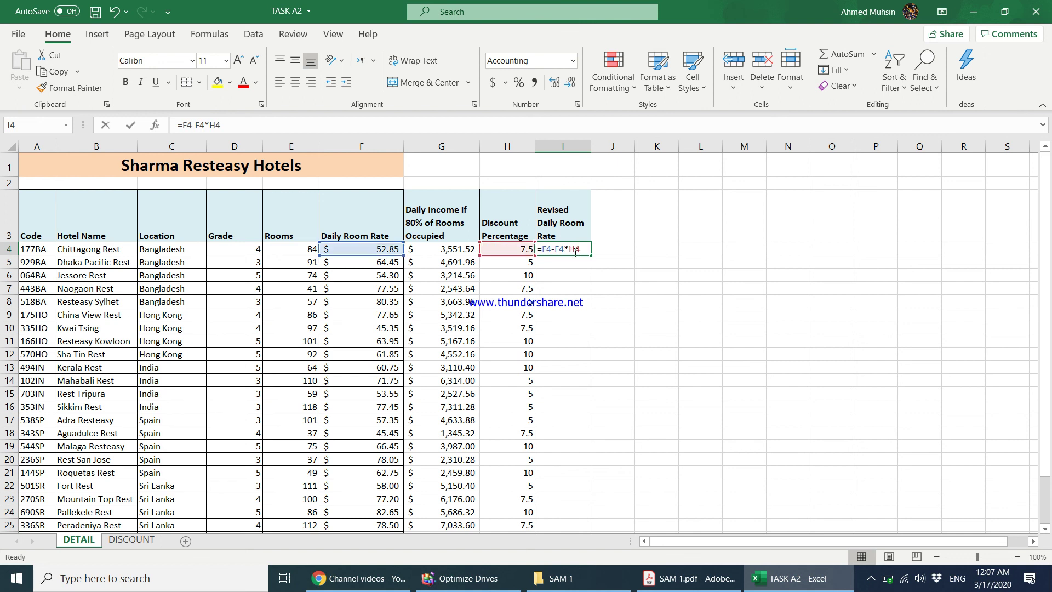
click(557, 250)
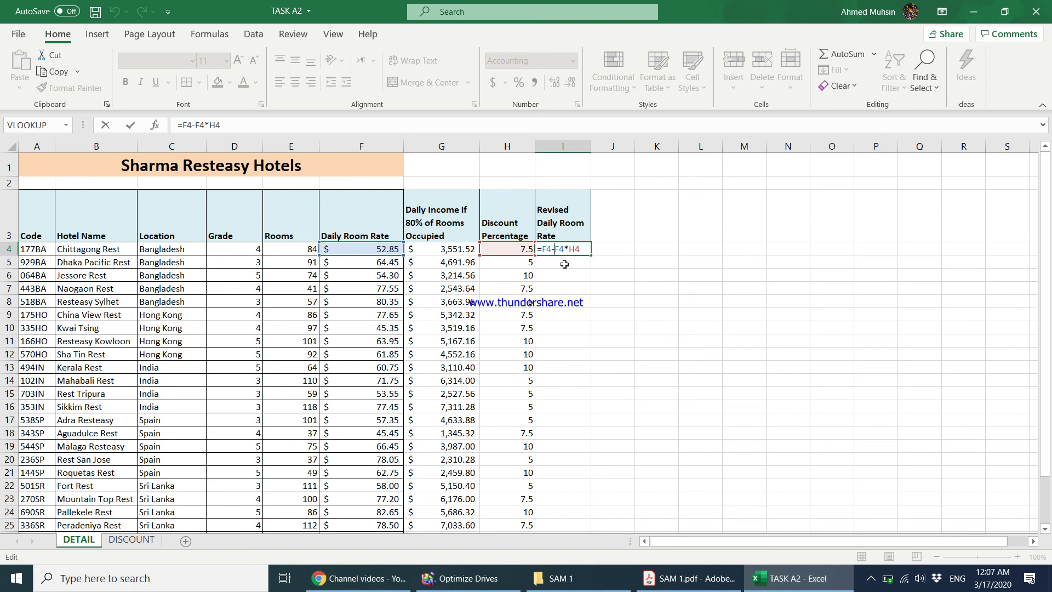
key(ctrl+Return)
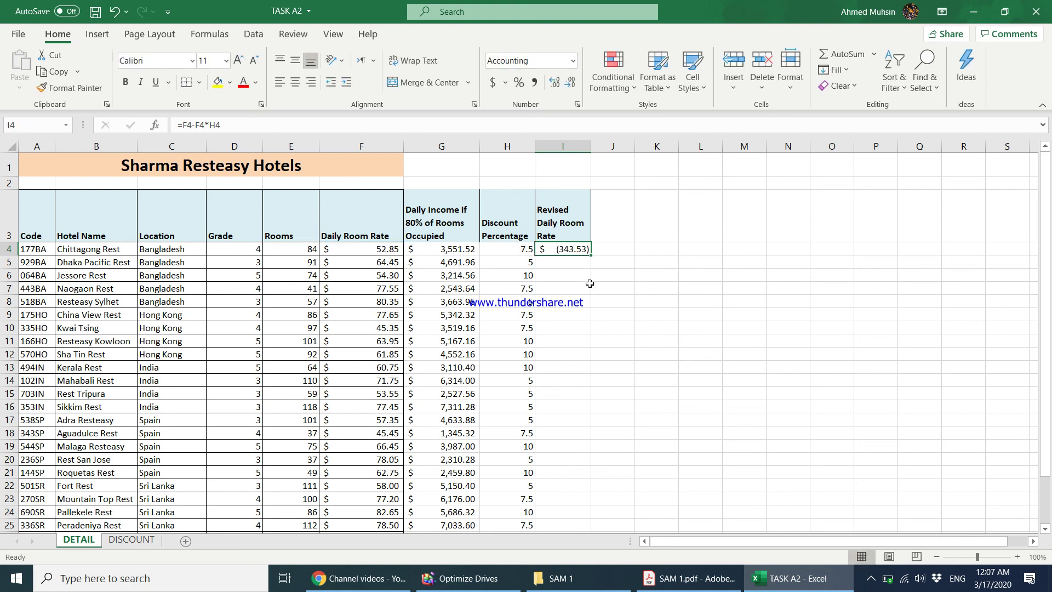